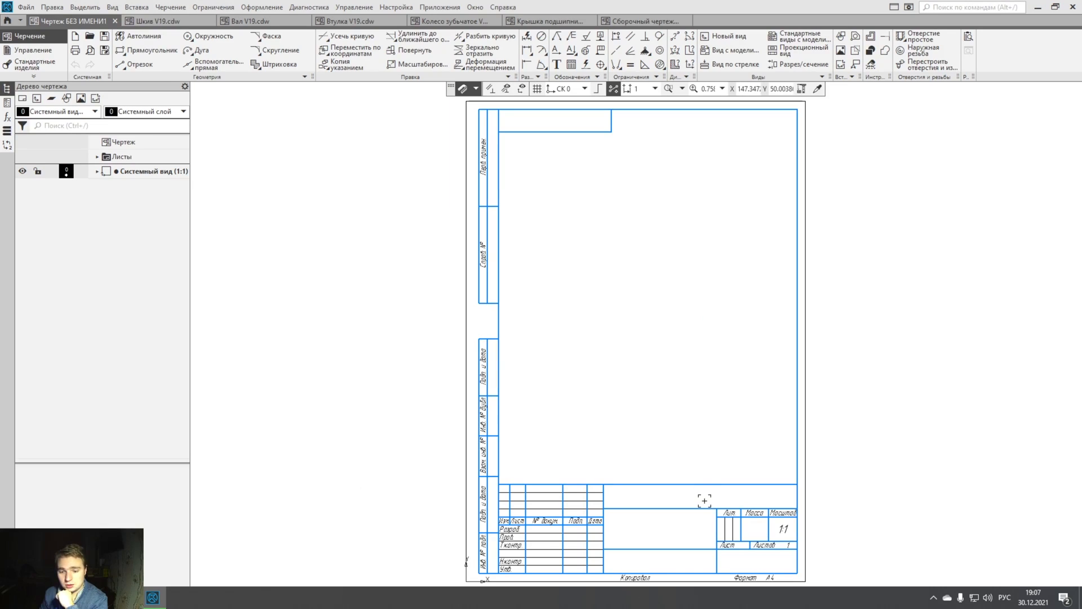
- Fill in the title block with the designation "Чертер 5" and the part name "пива"
{"action": "double_click", "coordinate": [704, 501]}
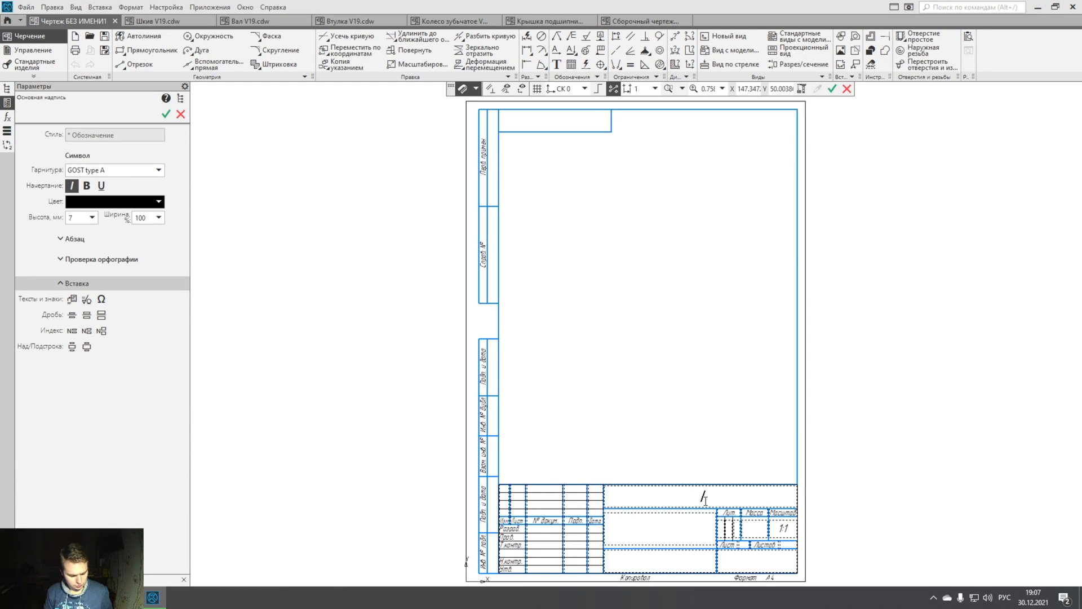
{"action": "type", "text": "Чертеж 5"}
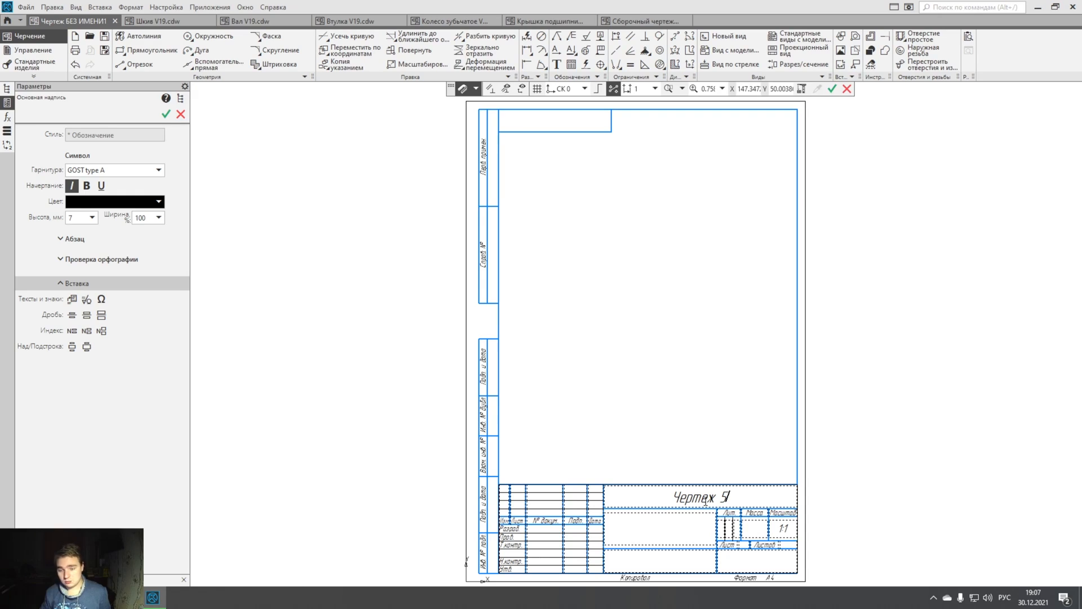
{"action": "left_click", "coordinate": [661, 529]}
{"action": "type", "text": "пива"}
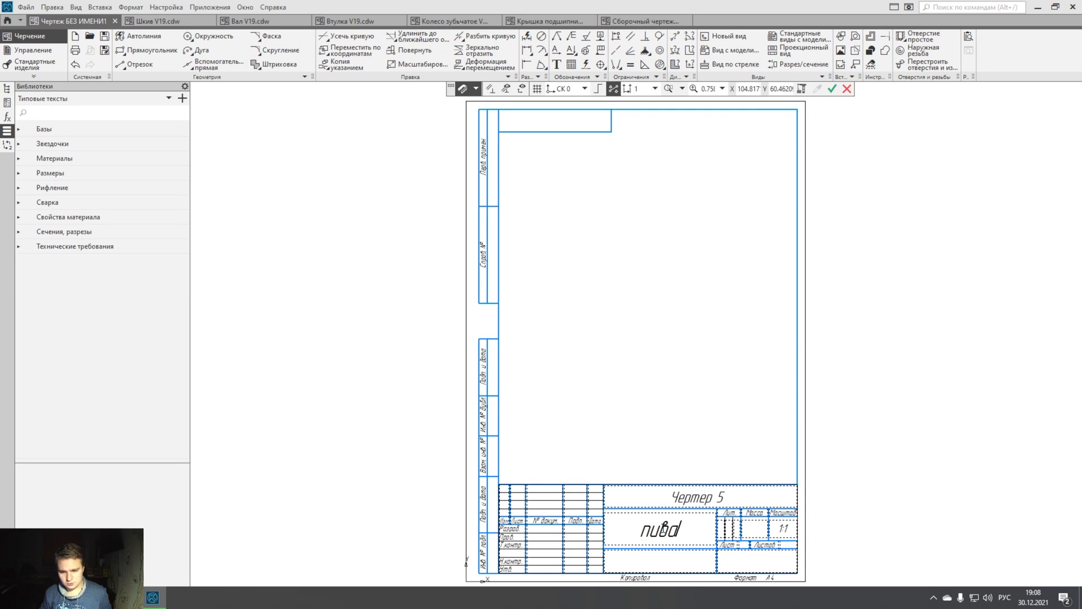
- Assign the material Сталь 10 ГОСТ 1050-2013 in the title block's material cell
{"action": "left_click", "coordinate": [678, 564]}
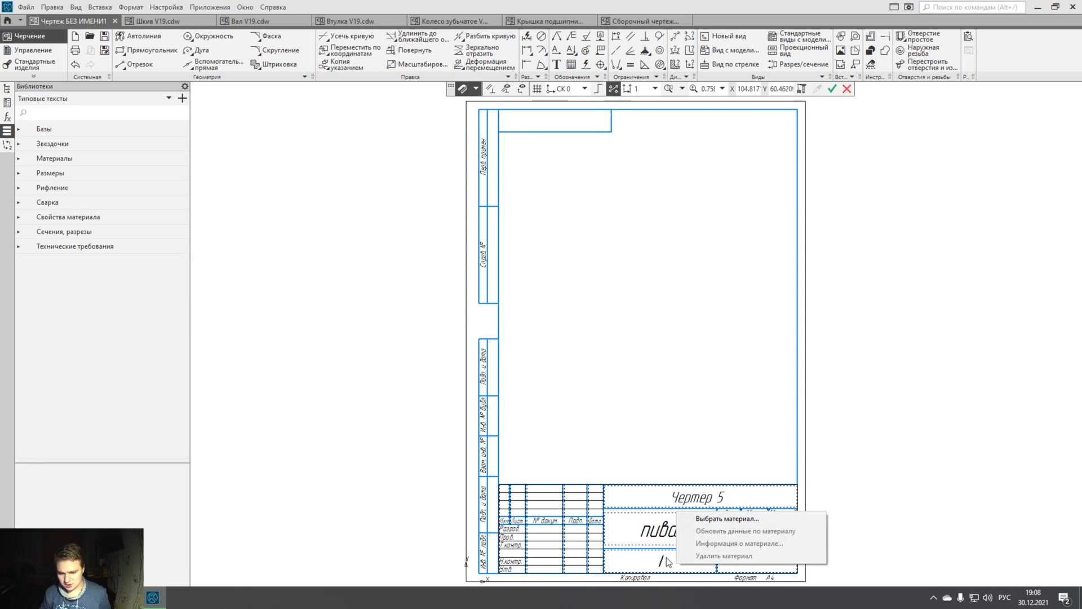
{"action": "left_click", "coordinate": [727, 518]}
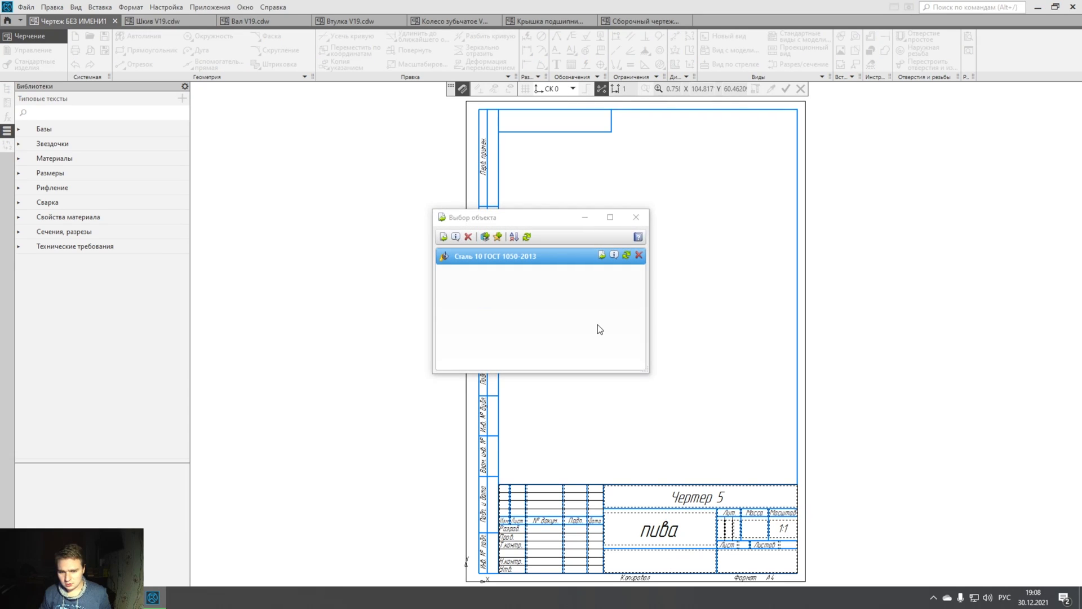
{"action": "double_click", "coordinate": [542, 255]}
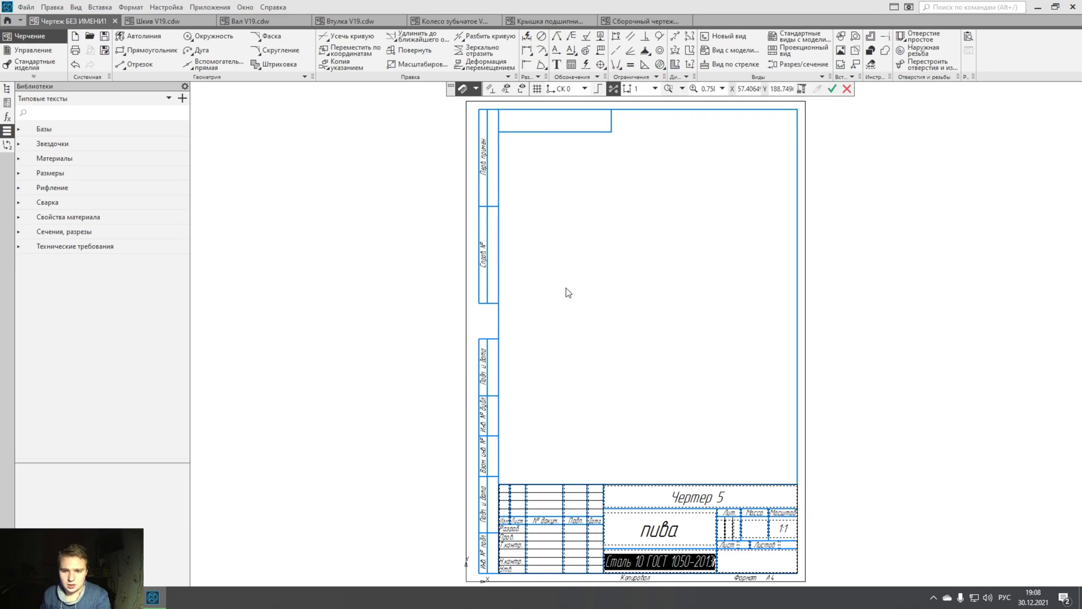
- Enter "иви" as the organisation, "у" as the document letter and 0 as the mass in the title block
{"action": "left_click", "coordinate": [747, 558]}
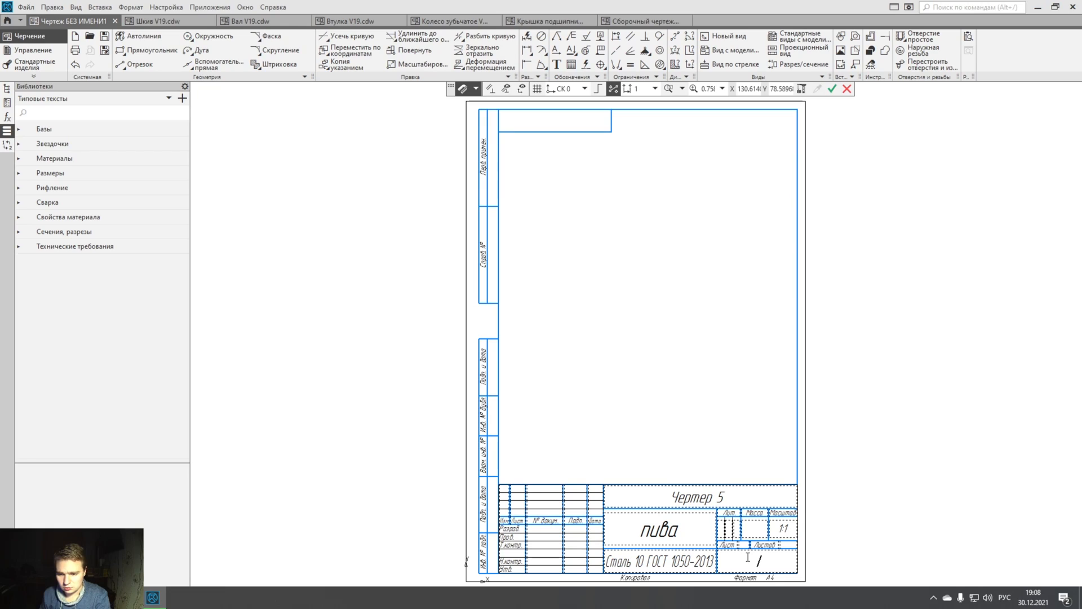
{"action": "type", "text": "иви"}
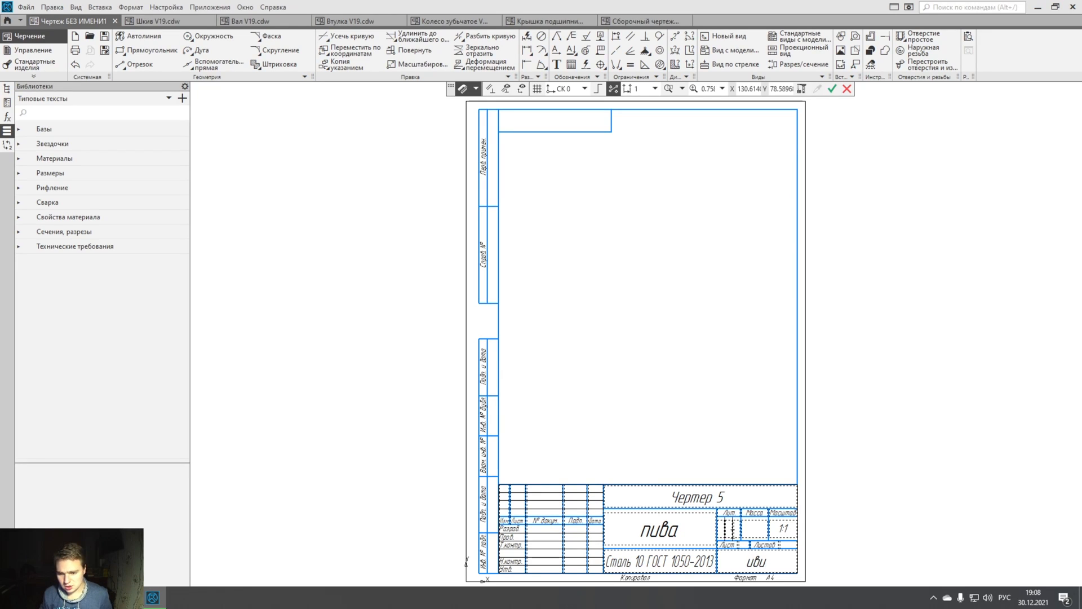
{"action": "left_click", "coordinate": [732, 529]}
{"action": "type", "text": "у"}
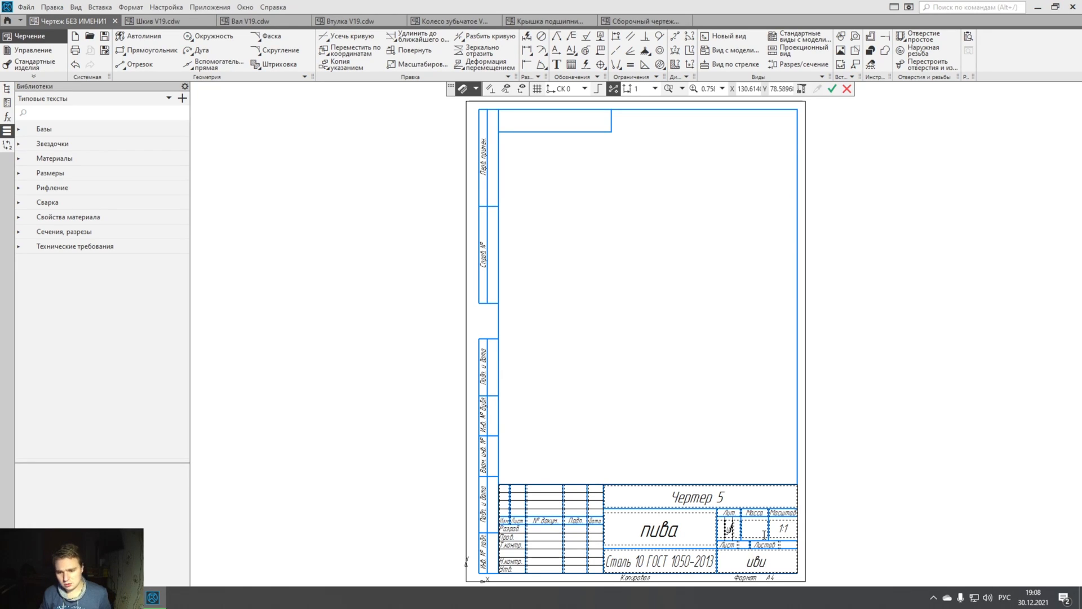
{"action": "left_click", "coordinate": [760, 530]}
{"action": "type", "text": "0"}
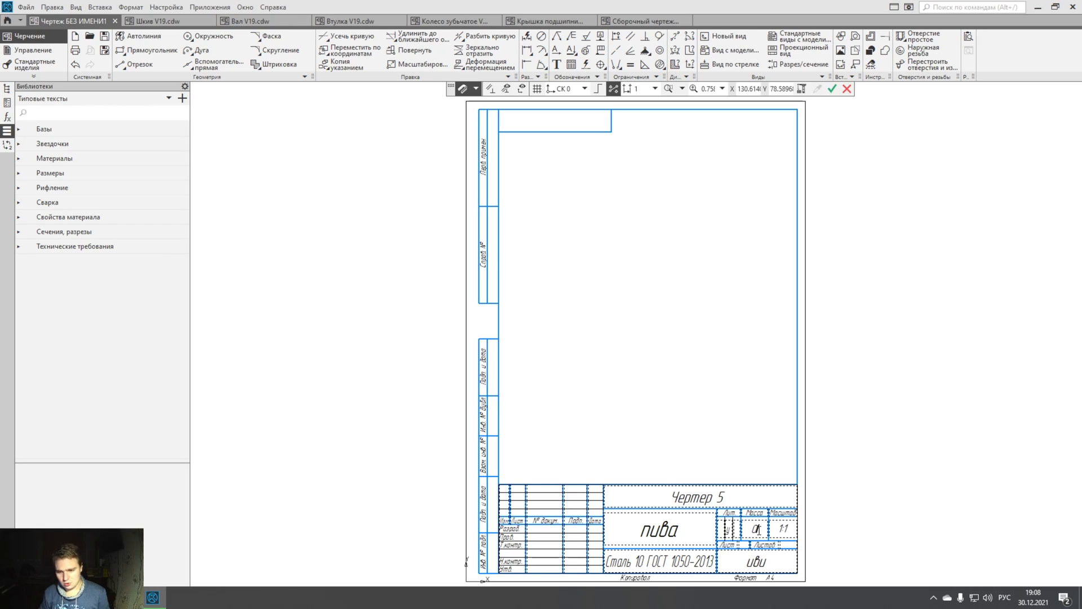
- Enter the developer's surname in the title block and fill the checker's cell with a predefined developer name
{"action": "right_click", "coordinate": [551, 530]}
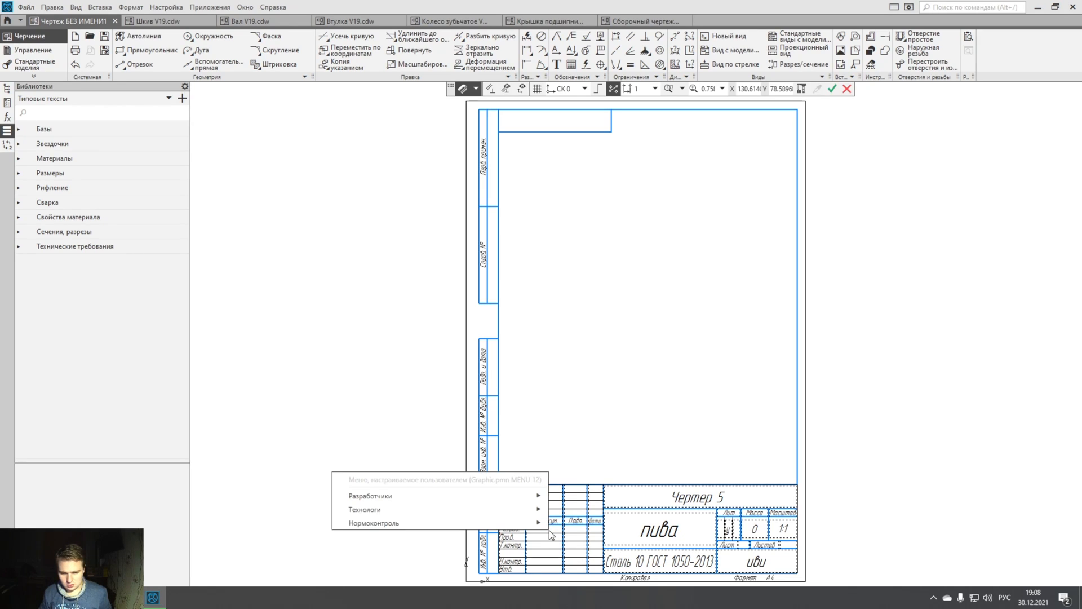
{"action": "left_click", "coordinate": [560, 530]}
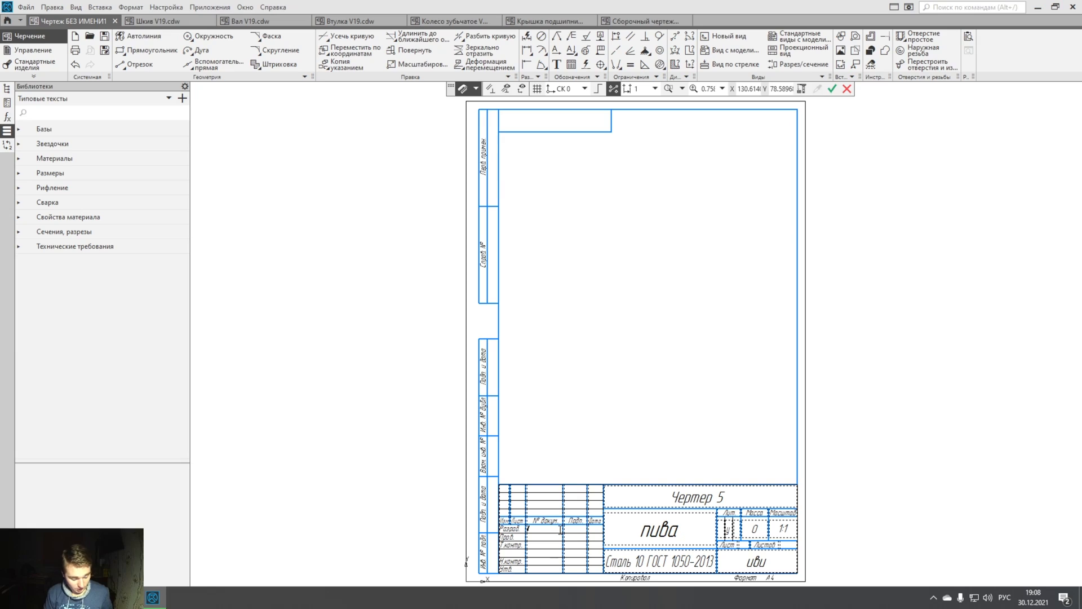
{"action": "type", "text": "Мельников"}
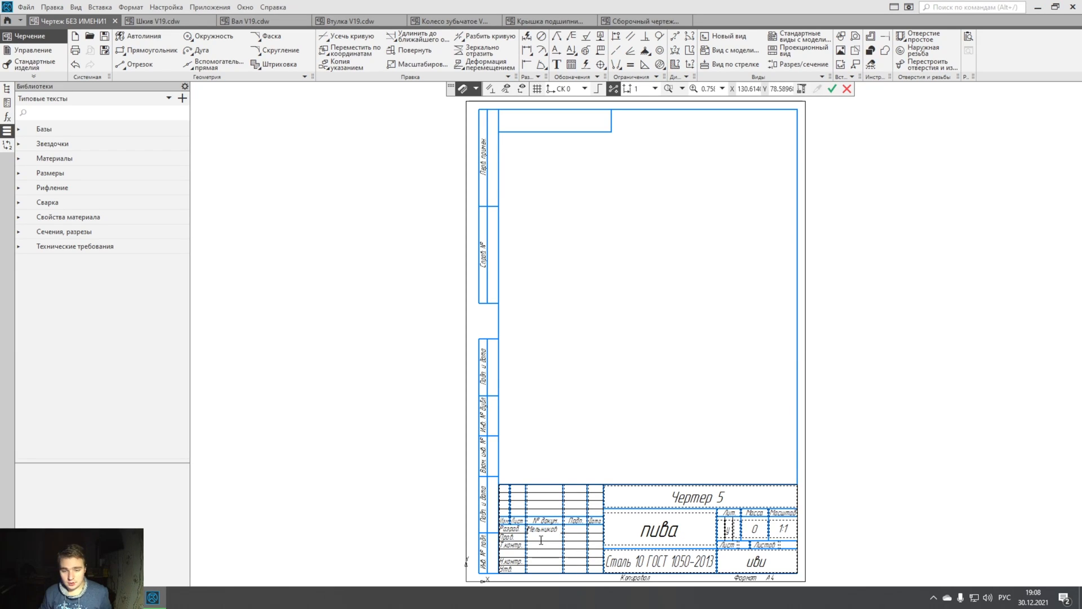
{"action": "double_click", "coordinate": [559, 529]}
{"action": "mouse_move", "coordinate": [441, 506]}
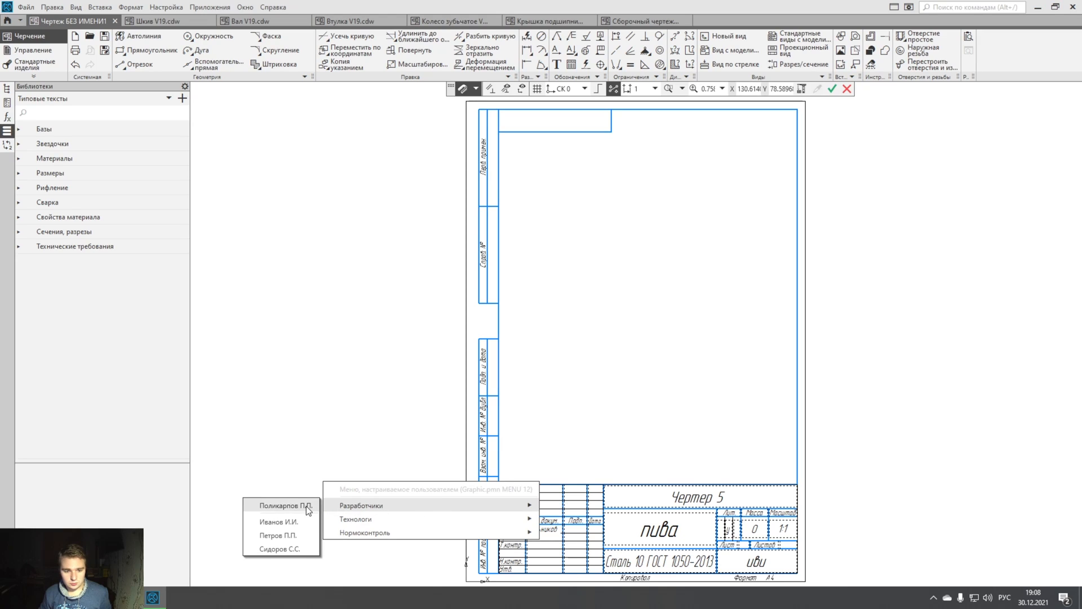
{"action": "left_click", "coordinate": [299, 522]}
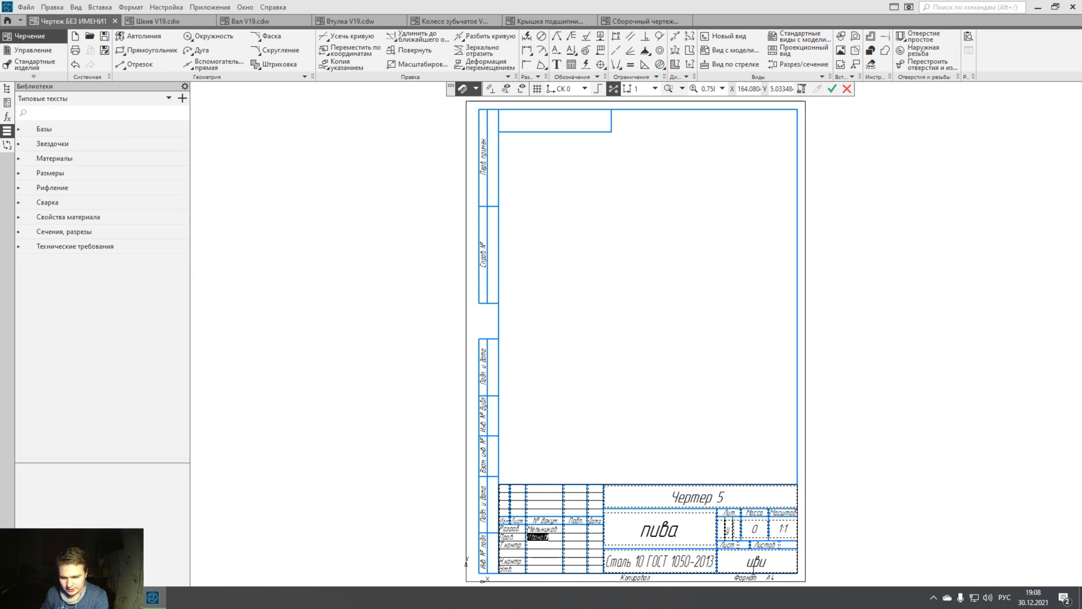
- Place a crossing pair of horizontal and vertical construction lines near the middle of the sheet, using the two-lines option
{"action": "left_click", "coordinate": [228, 63]}
{"action": "left_click", "coordinate": [68, 188]}
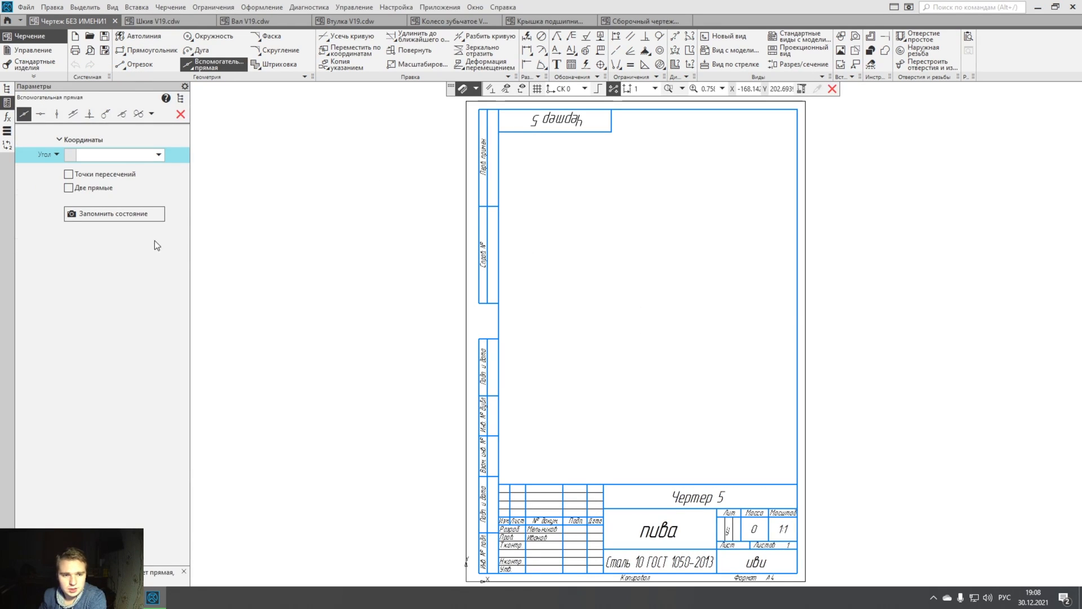
{"action": "left_click", "coordinate": [667, 303]}
- Draw a 25 mm vertical segment up from the horizontal construction line near the left frame, with a long horizontal segment from its upper end
{"action": "left_click", "coordinate": [139, 64]}
{"action": "left_click", "coordinate": [113, 158]}
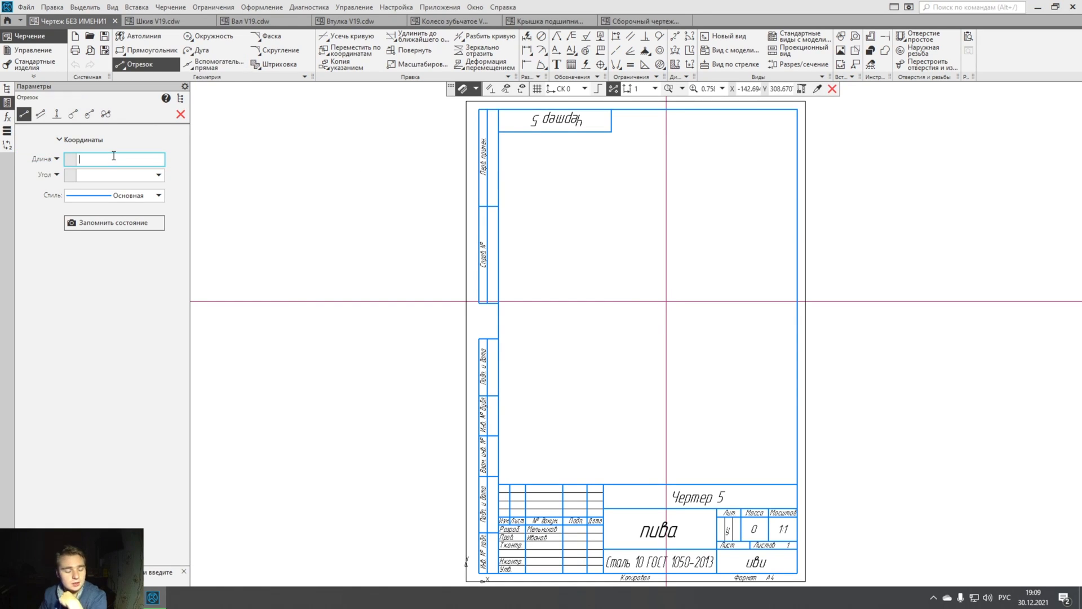
{"action": "type", "text": "25"}
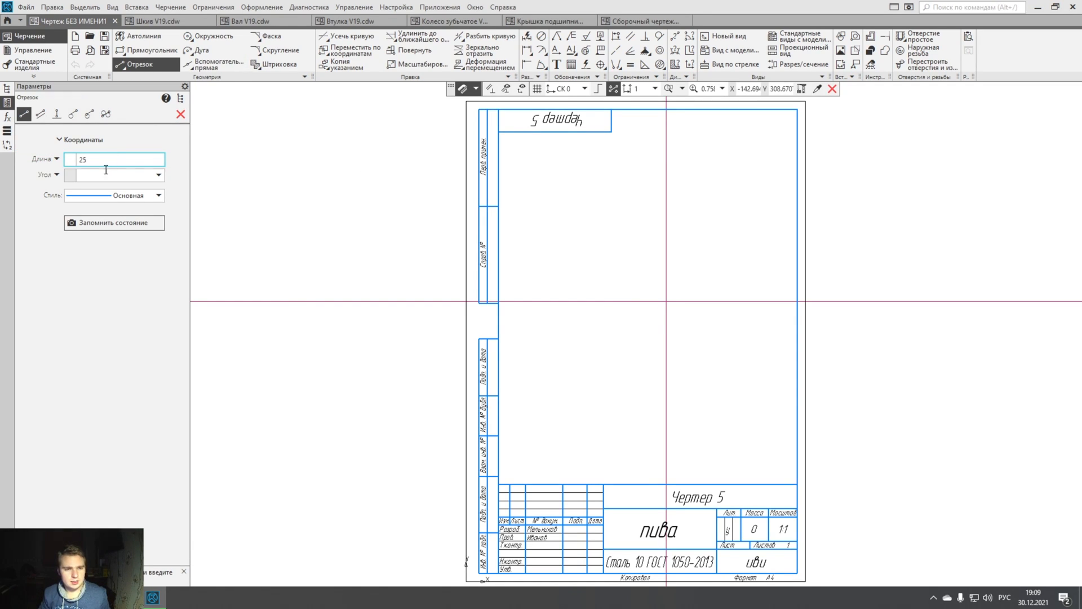
{"action": "key", "text": "Return"}
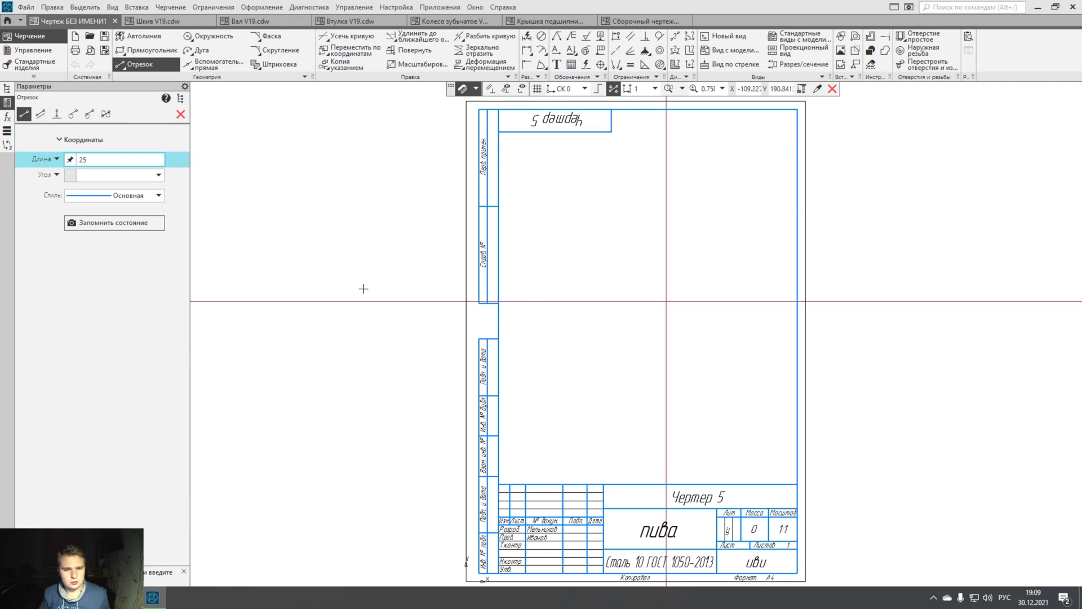
{"action": "scroll", "coordinate": [519, 293], "scroll_direction": "up", "scroll_amount": 4}
{"action": "left_click", "coordinate": [498, 314]}
{"action": "left_click", "coordinate": [498, 297]}
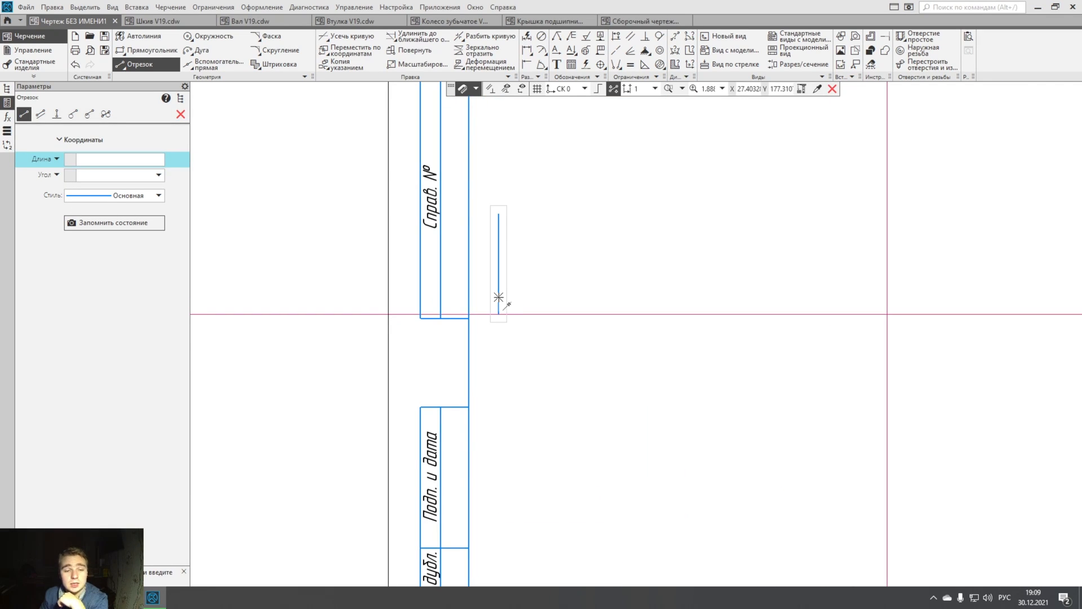
{"action": "left_click", "coordinate": [94, 159]}
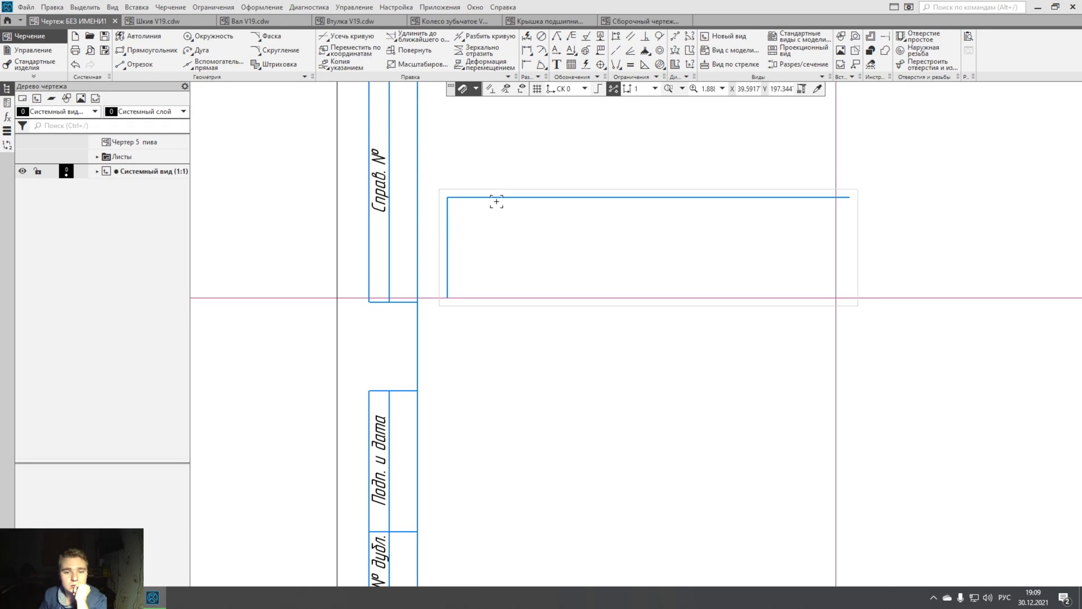
- Mirror the horizontal and vertical segments about each other's midpoints to close the rectangle
{"action": "left_click", "coordinate": [497, 200]}
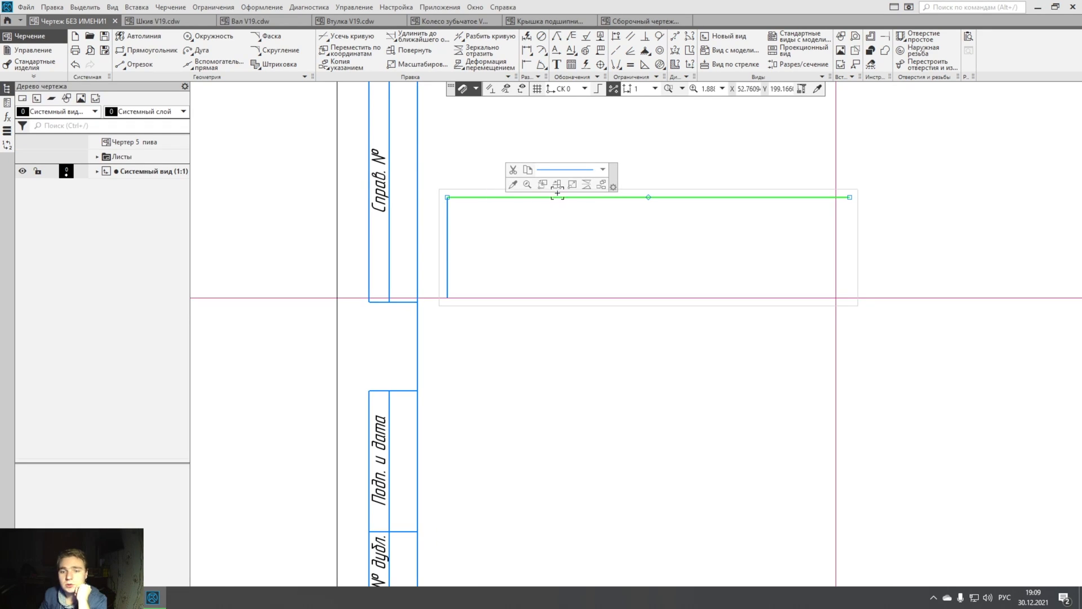
{"action": "left_click", "coordinate": [586, 185]}
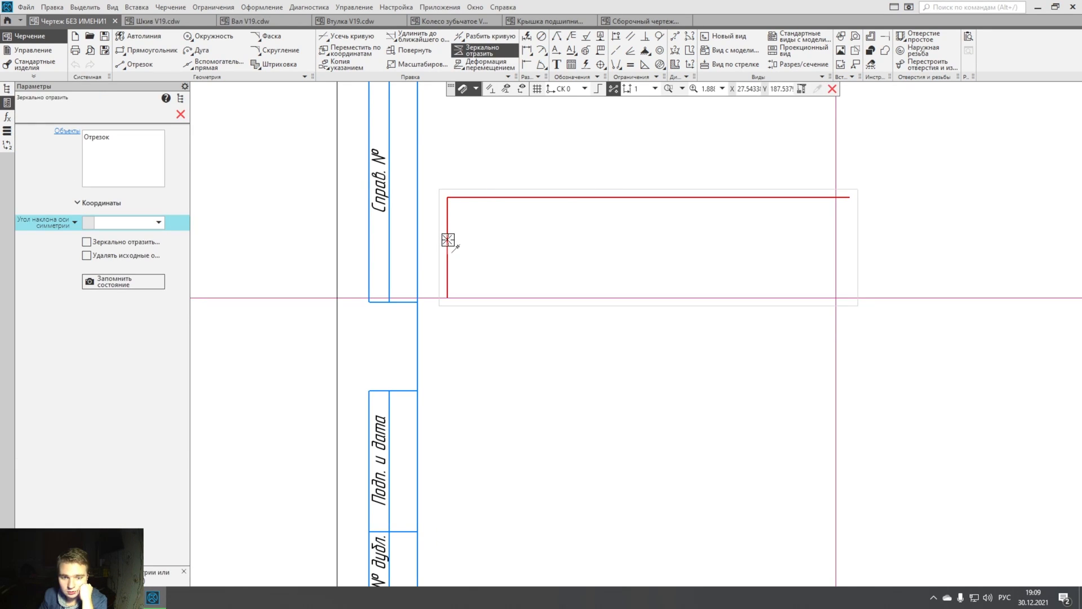
{"action": "left_click", "coordinate": [649, 206]}
{"action": "middle_click_drag", "start_coordinate": [648, 208], "coordinate": [559, 212]}
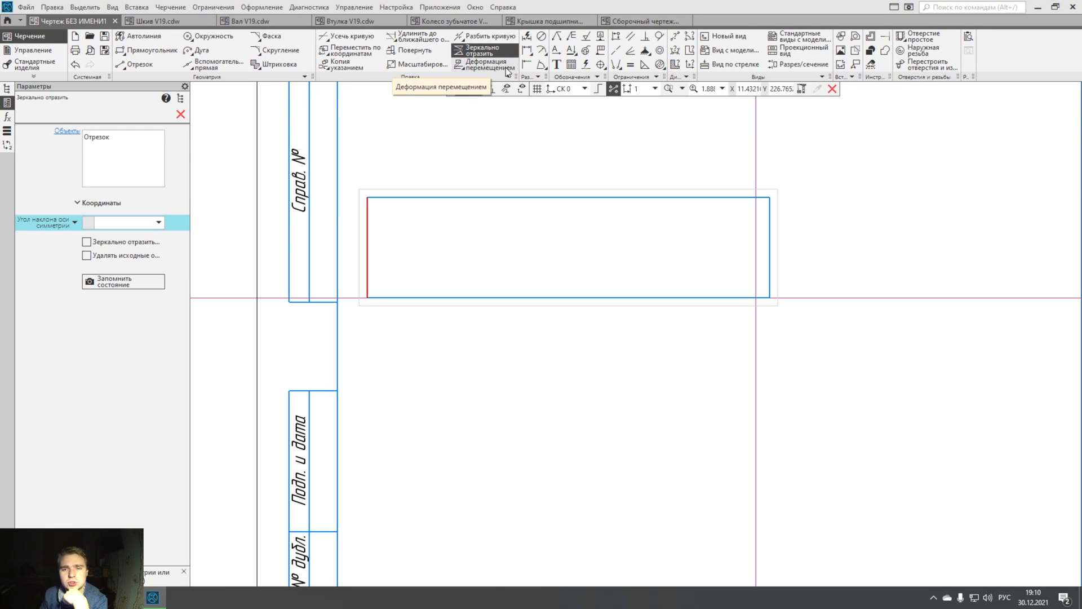
- Draw an 80 mm vertical auto centreline upward from the midpoint of the rectangle's bottom edge
{"action": "left_click", "coordinate": [586, 66]}
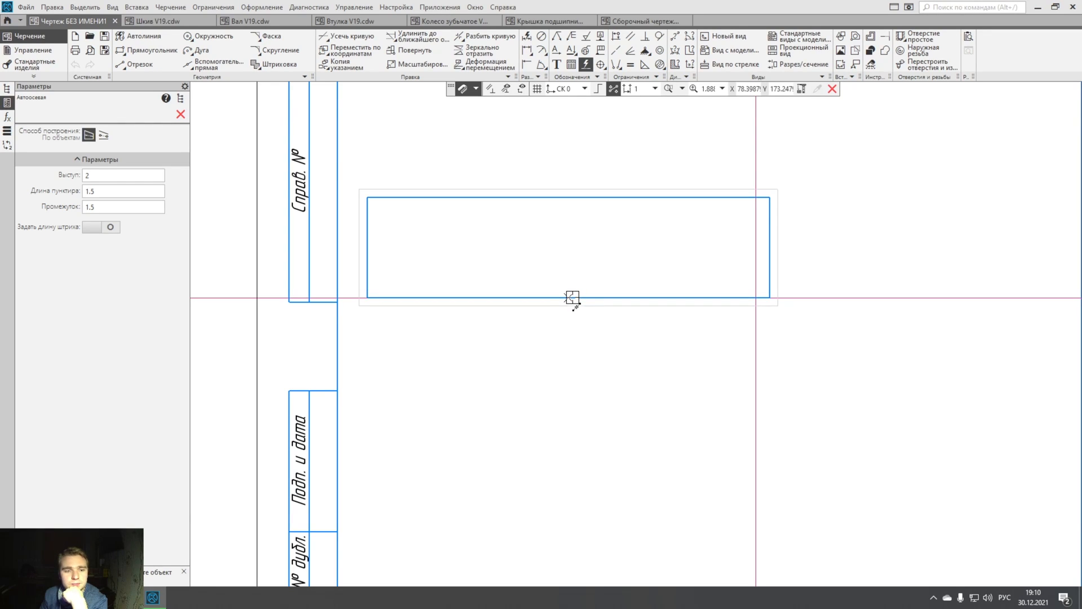
{"action": "left_click", "coordinate": [572, 298]}
{"action": "scroll", "coordinate": [569, 297], "scroll_direction": "down", "scroll_amount": 2}
{"action": "middle_click_drag", "start_coordinate": [566, 297], "coordinate": [550, 382]}
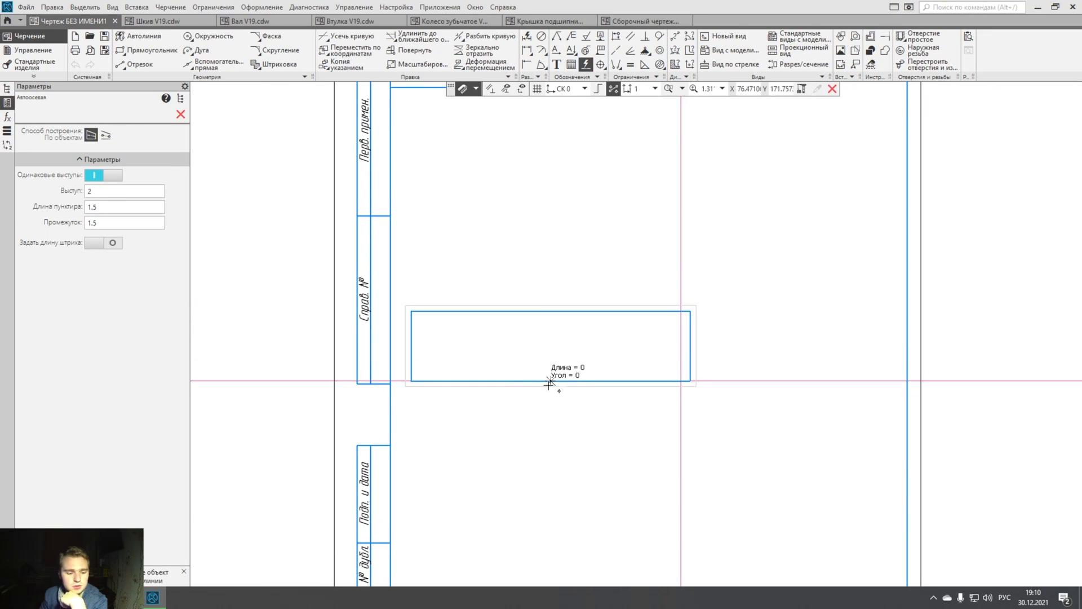
{"action": "mouse_move", "coordinate": [553, 201]}
{"action": "middle_mouse_down"}
{"action": "mouse_move", "coordinate": [531, 271]}
{"action": "mouse_move", "coordinate": [532, 322]}
{"action": "middle_mouse_up"}
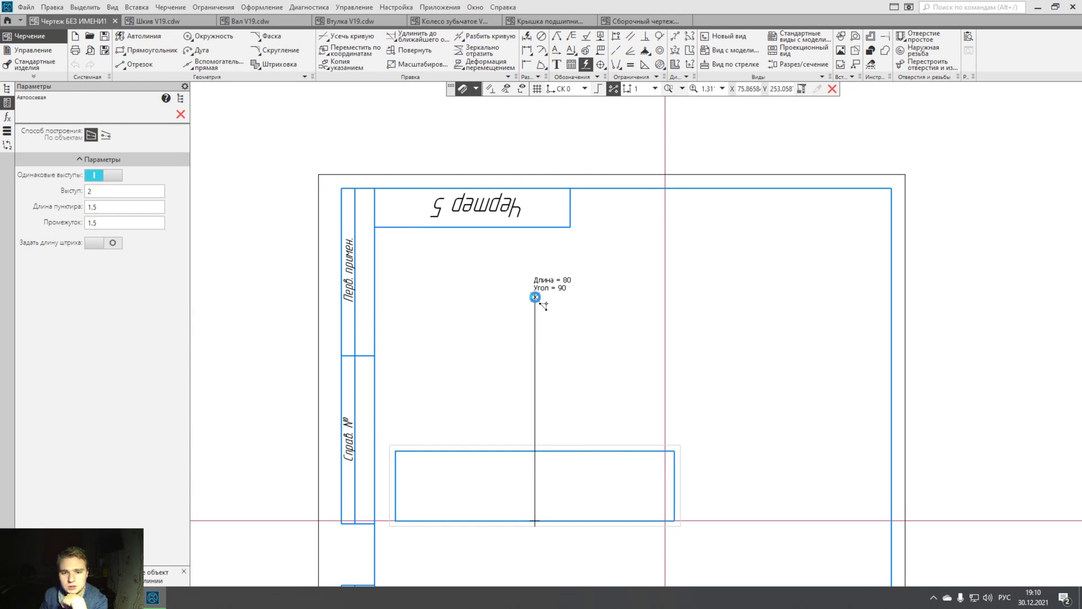
{"action": "left_click", "coordinate": [535, 297]}
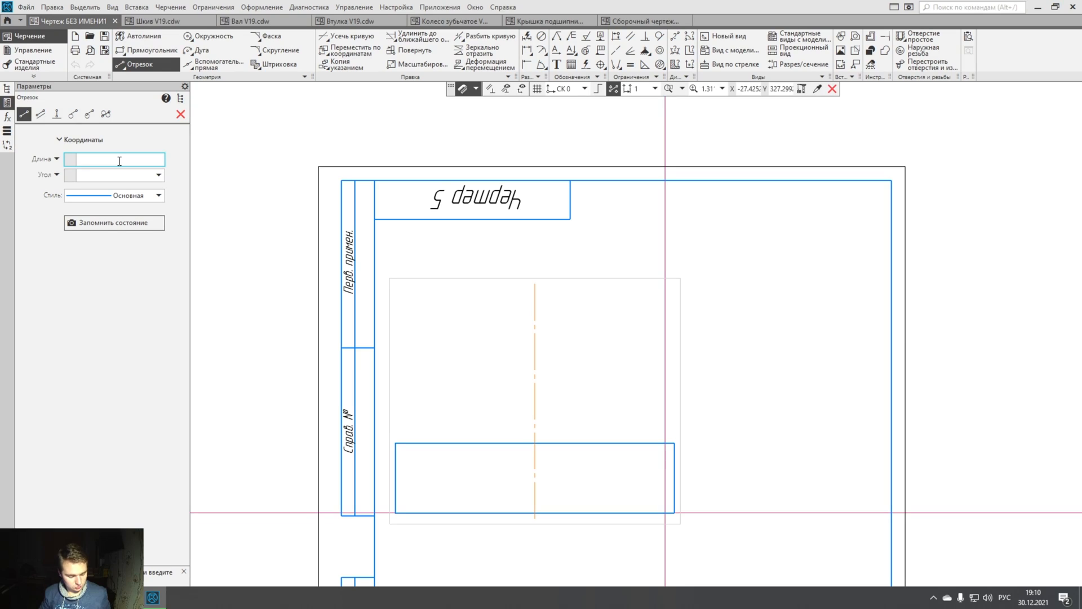
- Draw a 50 mm horizontal segment at the upper end of the centreline and move it so its midpoint lies on the centreline
{"action": "type", "text": "50"}
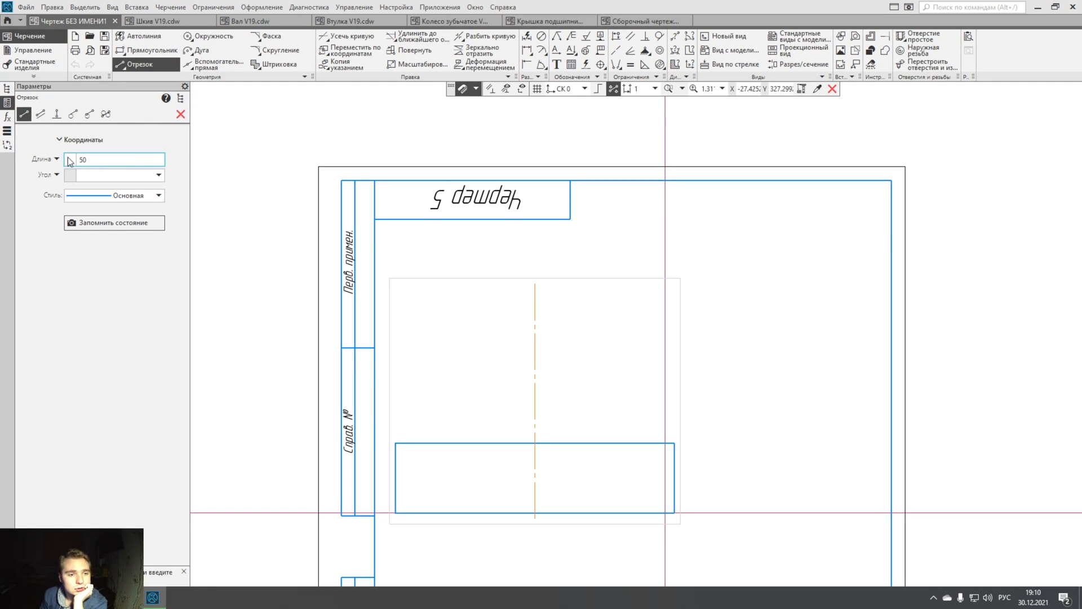
{"action": "left_click", "coordinate": [70, 160]}
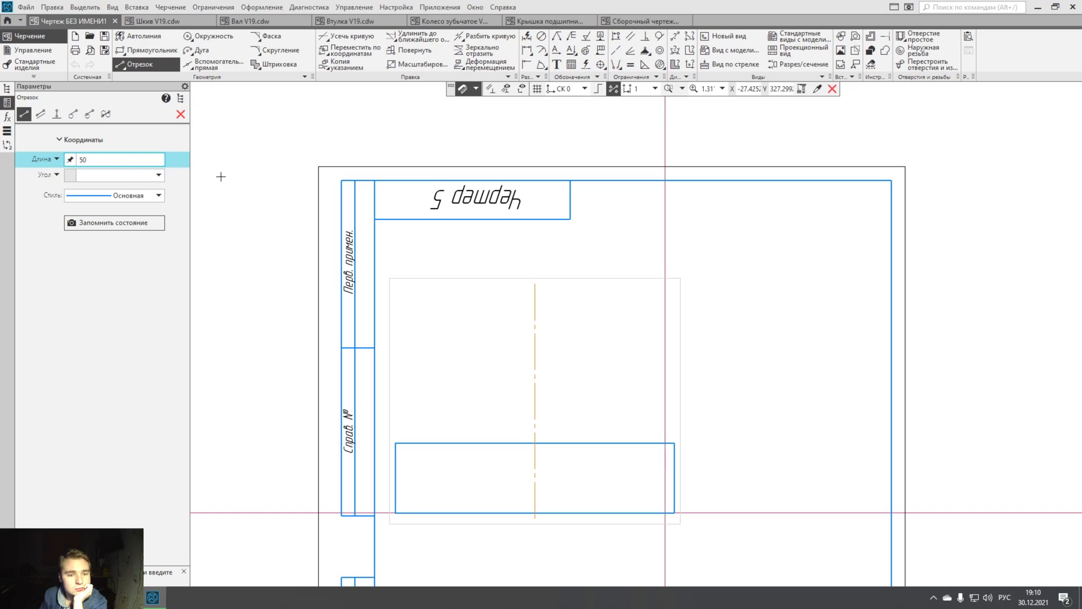
{"action": "left_click", "coordinate": [535, 289]}
{"action": "left_click", "coordinate": [535, 290]}
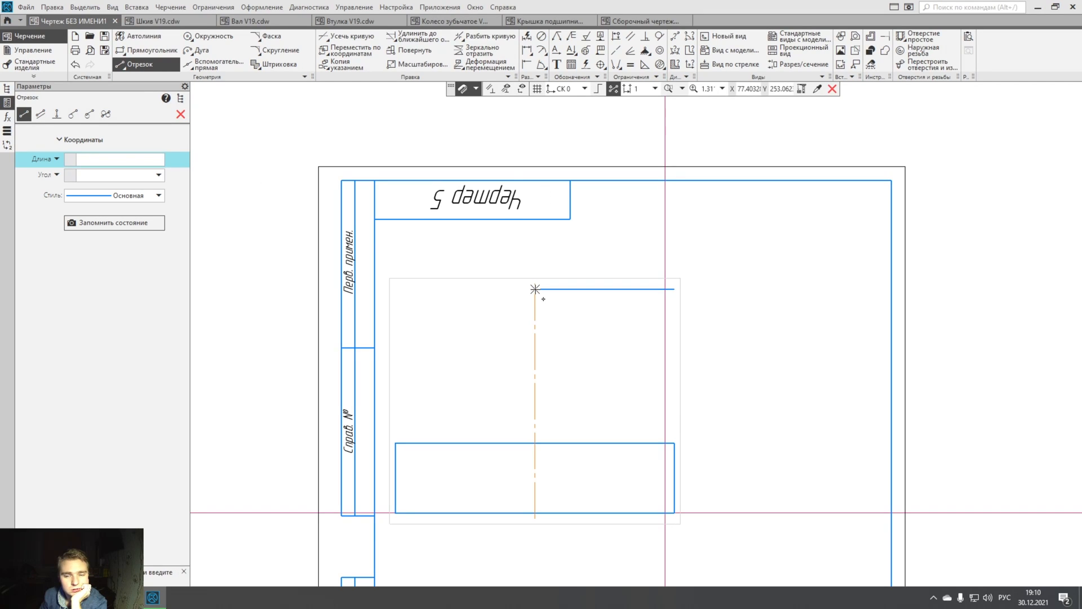
{"action": "left_click", "coordinate": [181, 115]}
{"action": "left_click", "coordinate": [621, 290]}
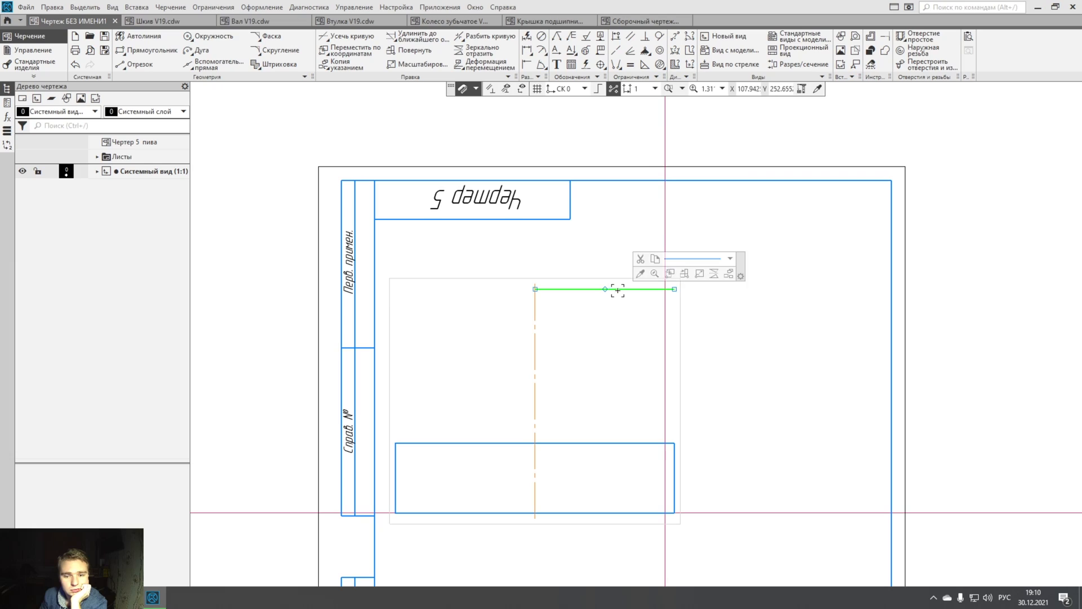
{"action": "left_click_drag", "start_coordinate": [607, 290], "coordinate": [535, 290]}
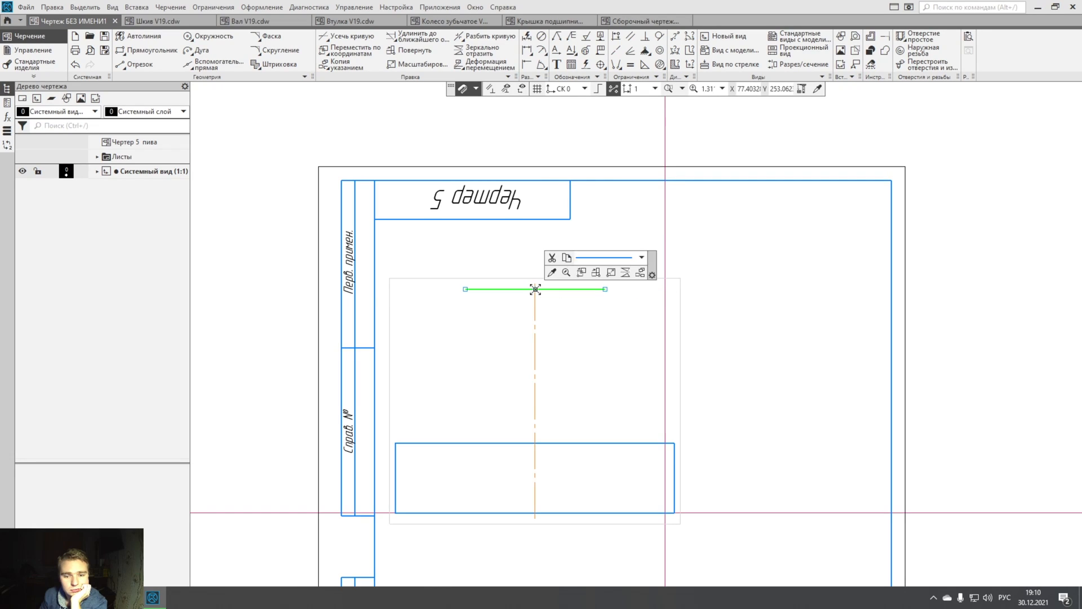
- Place vertical construction lines through both ends of the 50 mm horizontal segment
{"action": "left_click", "coordinate": [213, 65]}
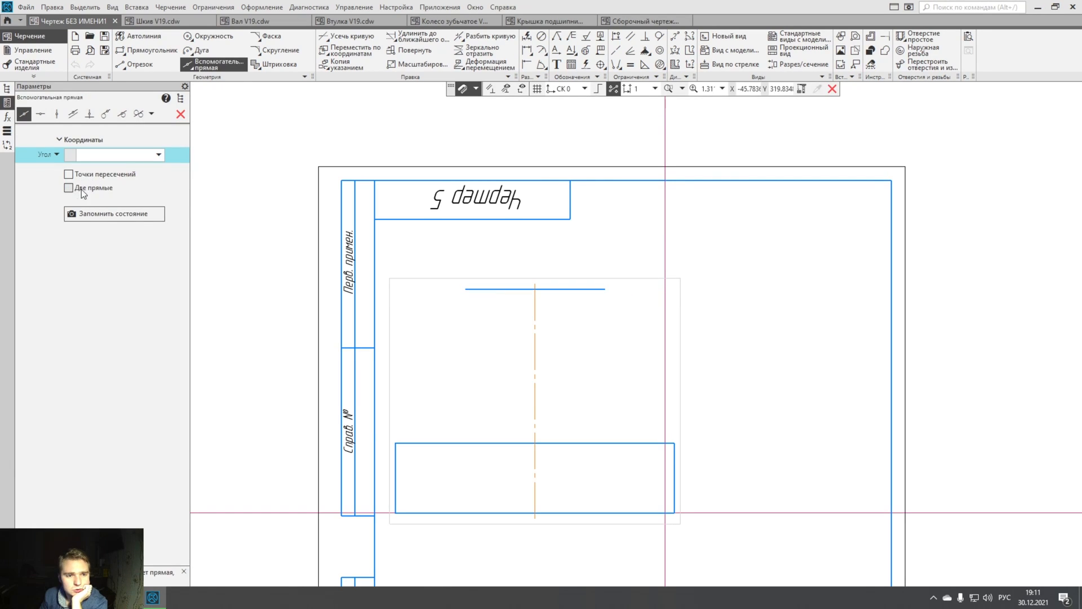
{"action": "left_click", "coordinate": [466, 290]}
{"action": "left_click", "coordinate": [467, 306]}
{"action": "left_click", "coordinate": [608, 290]}
{"action": "left_click", "coordinate": [608, 307]}
- Draw two vertical segments from the ends of the 50 mm segment down to the rectangle's upper edge
{"action": "left_click", "coordinate": [135, 64]}
{"action": "left_click", "coordinate": [465, 289]}
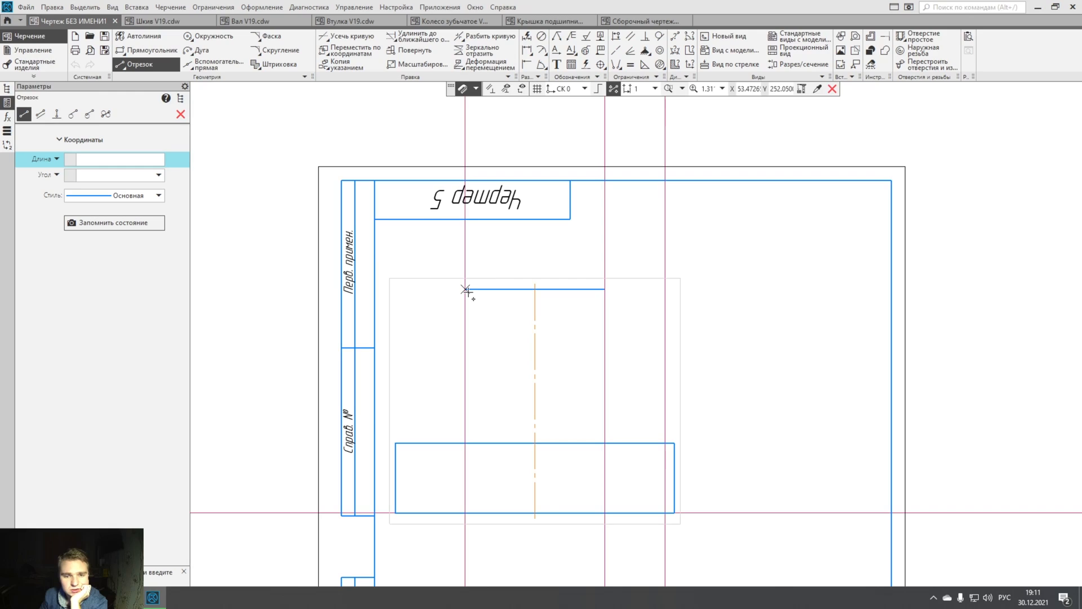
{"action": "left_click", "coordinate": [466, 444]}
{"action": "left_click", "coordinate": [606, 289]}
{"action": "left_click", "coordinate": [605, 443]}
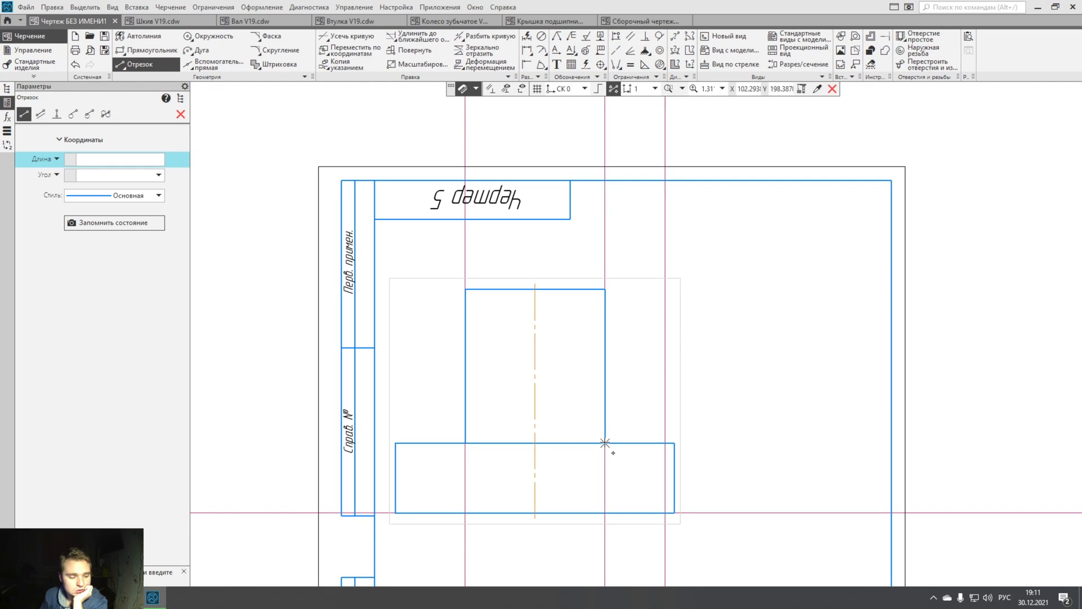
{"action": "mouse_move", "coordinate": [605, 444]}
{"action": "middle_mouse_down"}
{"action": "mouse_move", "coordinate": [605, 402]}
{"action": "mouse_move", "coordinate": [605, 412]}
{"action": "middle_mouse_up"}
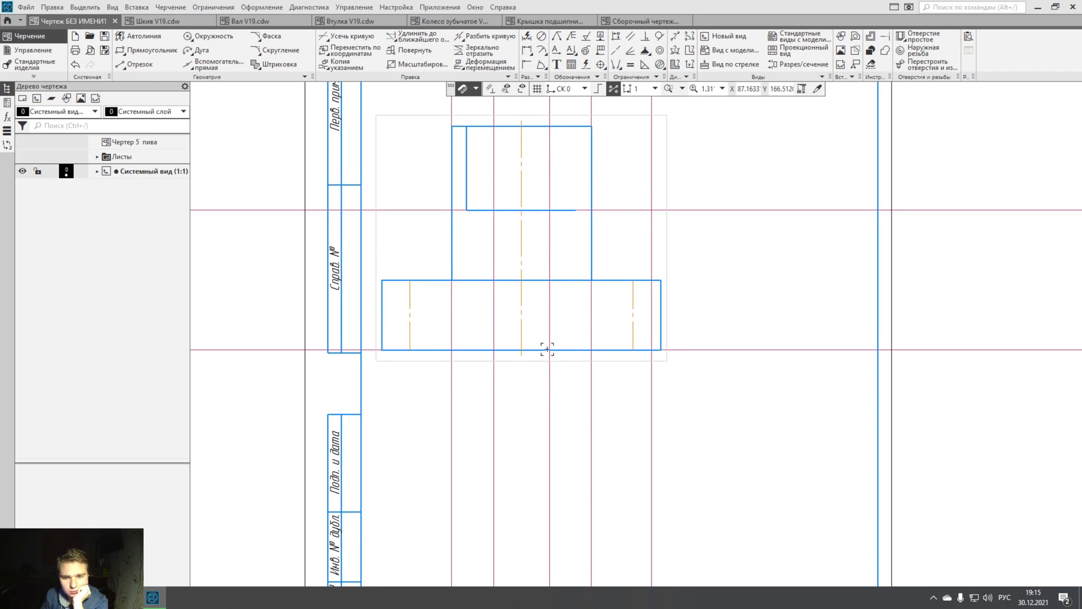
- Move the front view up and left, leaving a small gap to the drawing frame and the corner title cell
{"action": "mouse_move", "coordinate": [502, 480]}
{"action": "middle_mouse_down"}
{"action": "mouse_move", "coordinate": [519, 464]}
{"action": "mouse_move", "coordinate": [522, 353]}
{"action": "mouse_move", "coordinate": [525, 461]}
{"action": "middle_mouse_up"}
{"action": "scroll", "coordinate": [525, 461], "scroll_direction": "down", "scroll_amount": 1}
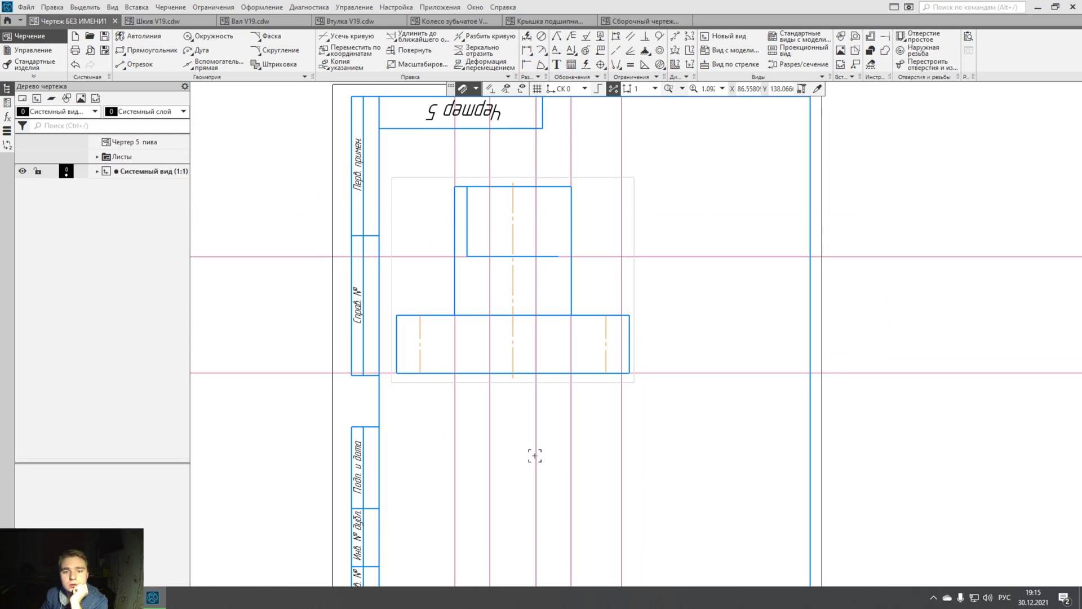
{"action": "left_click", "coordinate": [629, 276]}
{"action": "left_click_drag", "start_coordinate": [630, 276], "coordinate": [618, 229]}
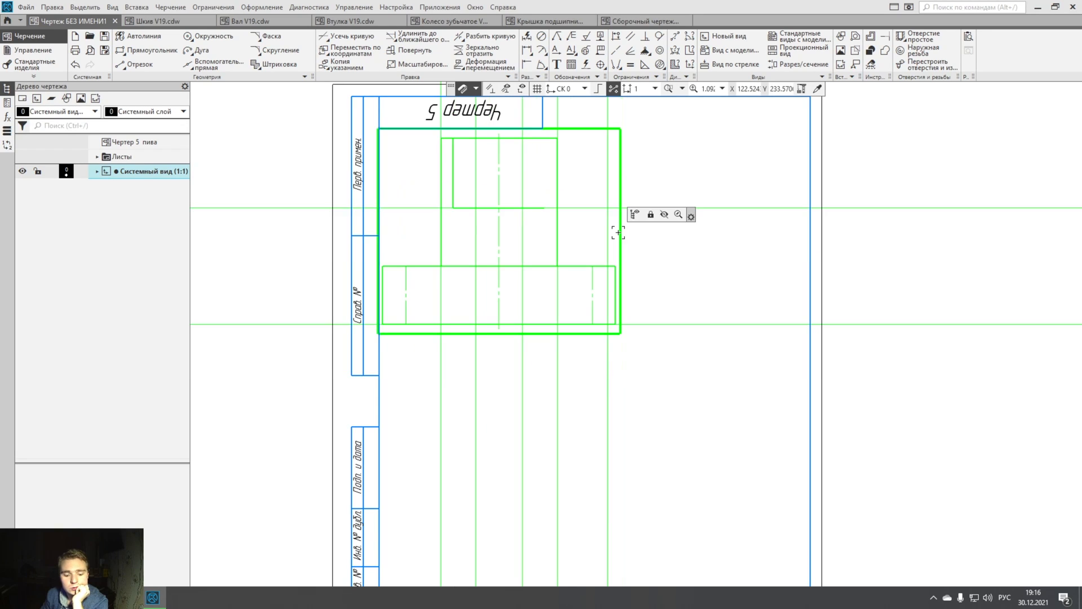
{"action": "left_click", "coordinate": [654, 400]}
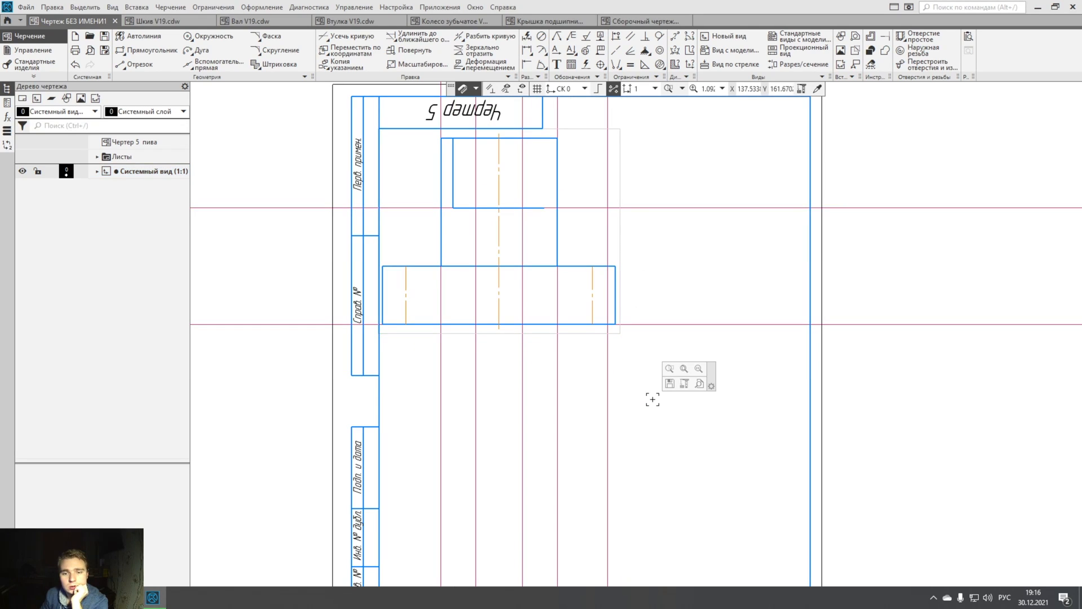
{"action": "left_click", "coordinate": [622, 189]}
{"action": "left_click_drag", "start_coordinate": [622, 188], "coordinate": [629, 195]}
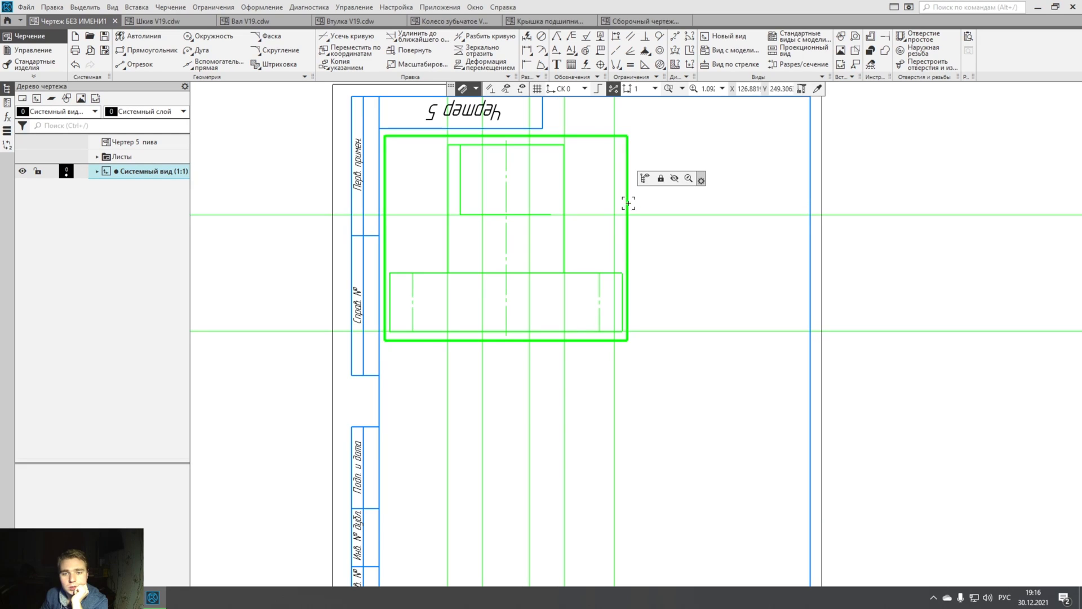
{"action": "left_click", "coordinate": [649, 401]}
{"action": "scroll", "coordinate": [651, 406], "scroll_direction": "down", "scroll_amount": 1}
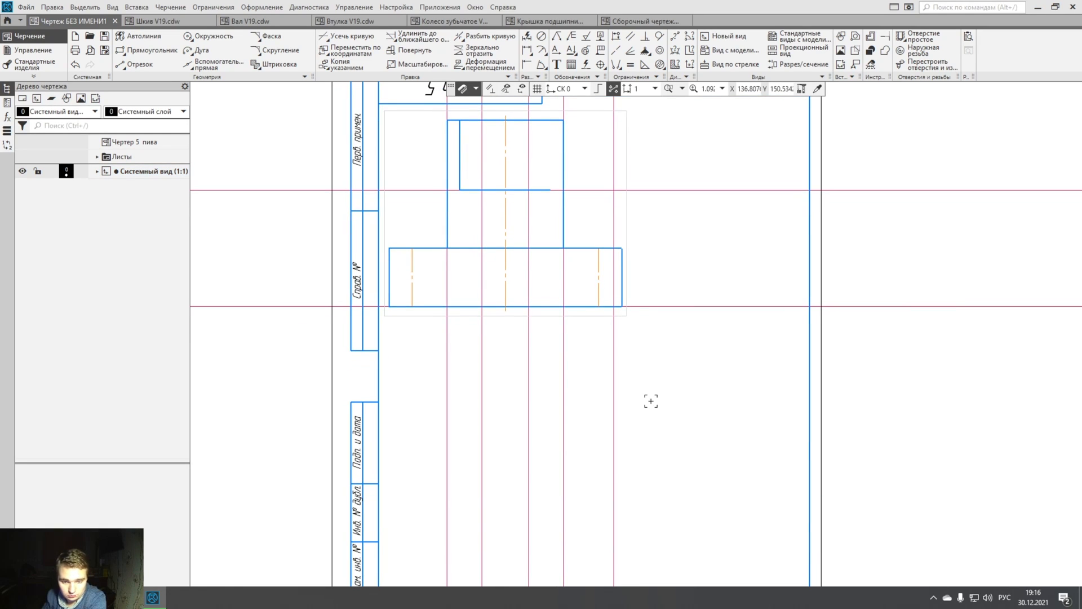
{"action": "scroll", "coordinate": [640, 370], "scroll_direction": "up", "scroll_amount": 1}
{"action": "left_click", "coordinate": [333, 307]}
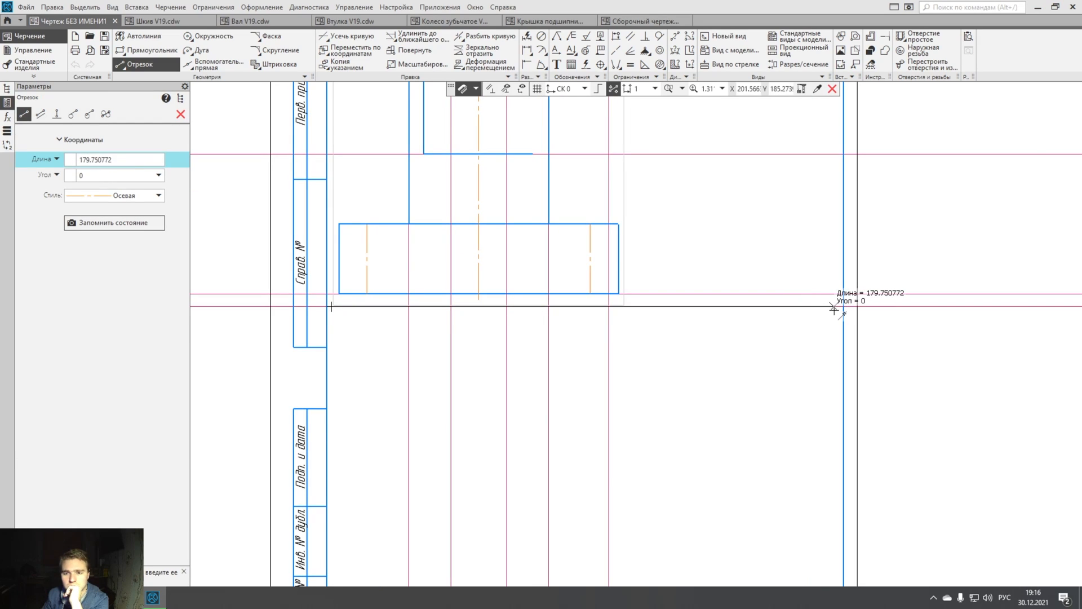
{"action": "left_click", "coordinate": [835, 307]}
{"action": "left_click", "coordinate": [76, 65]}
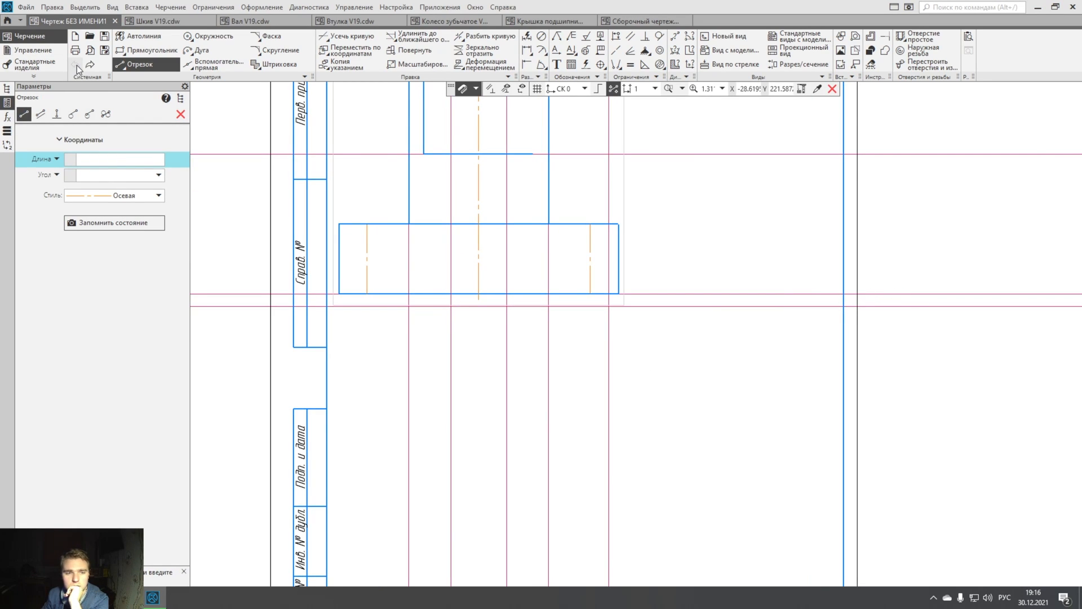
- Draw a horizontal segment about 180 mm long in the Основная line style along the construction line just below the front view
{"action": "left_click", "coordinate": [157, 195]}
{"action": "left_click", "coordinate": [122, 210]}
{"action": "left_click", "coordinate": [333, 308]}
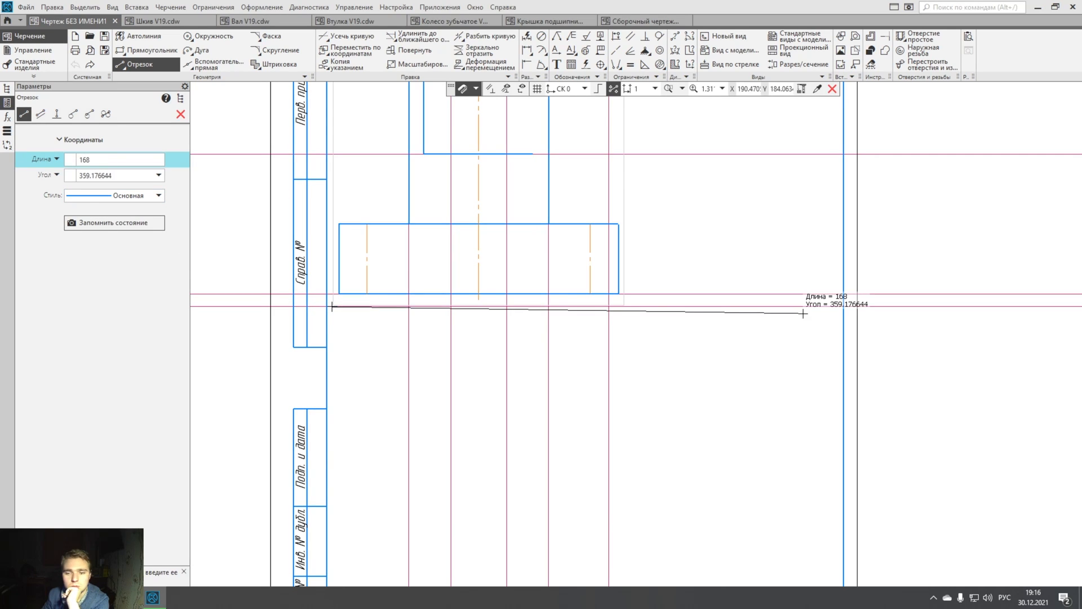
{"action": "left_click", "coordinate": [833, 307]}
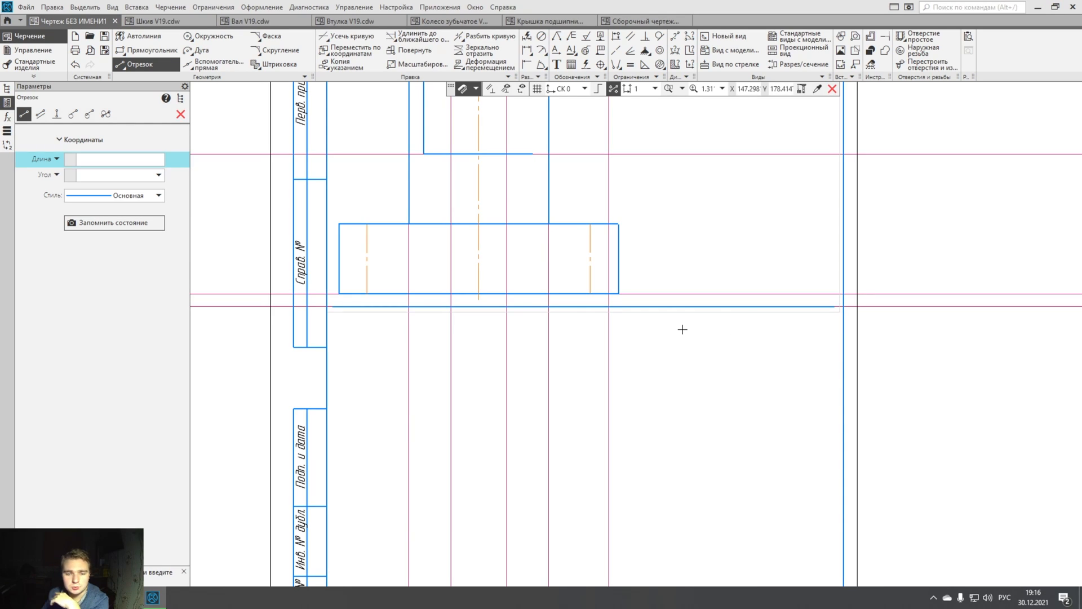
{"action": "scroll", "coordinate": [679, 349], "scroll_direction": "down", "scroll_amount": 1}
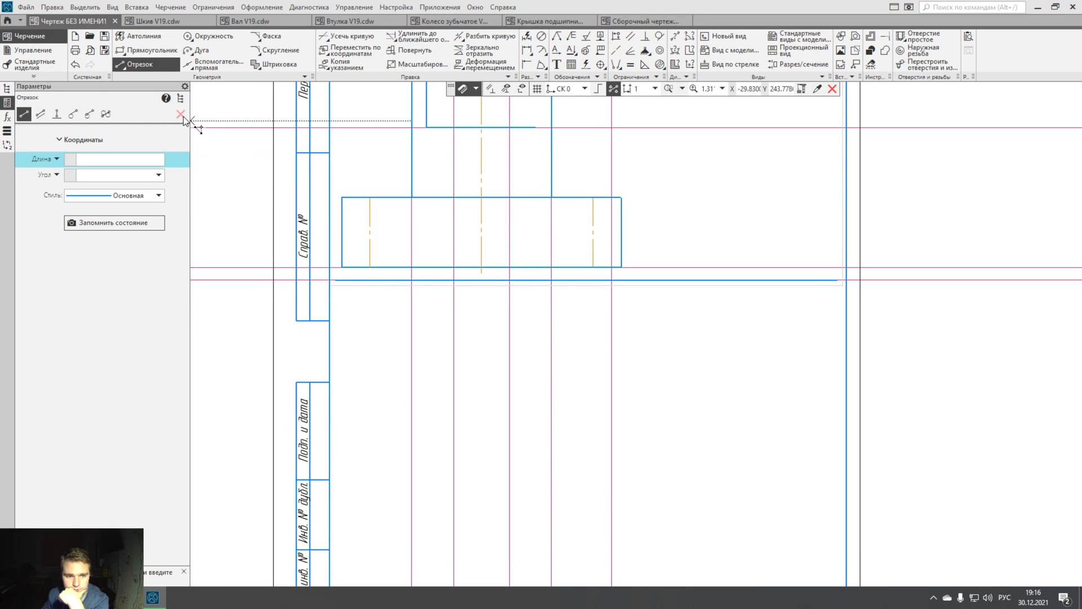
{"action": "left_click", "coordinate": [181, 114]}
- Delete the rightmost vertical construction line crossing the front view
{"action": "scroll", "coordinate": [645, 428], "scroll_direction": "down", "scroll_amount": 1}
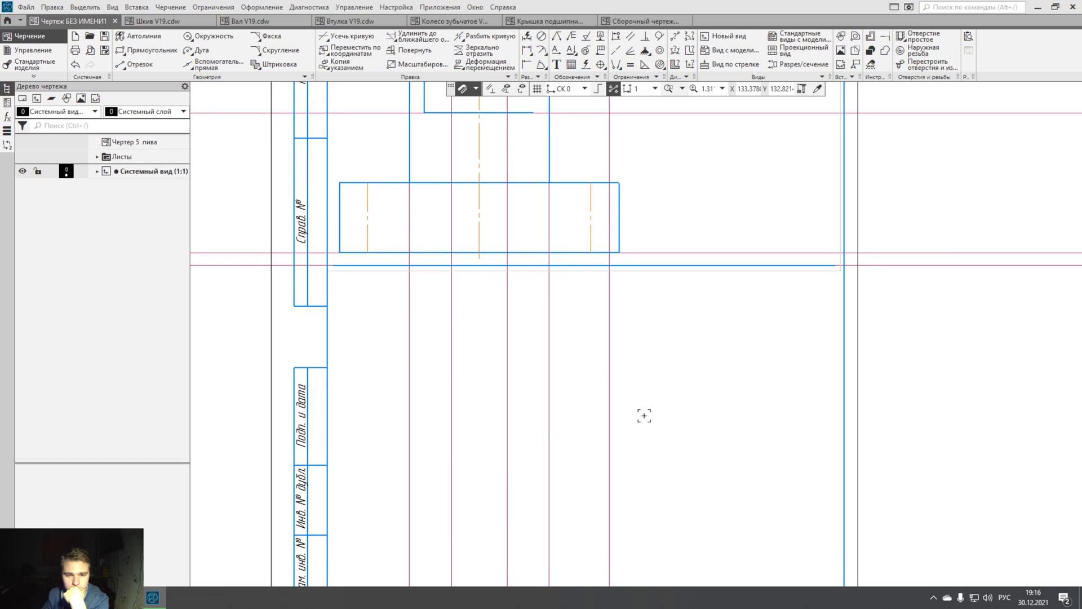
{"action": "left_click", "coordinate": [610, 381]}
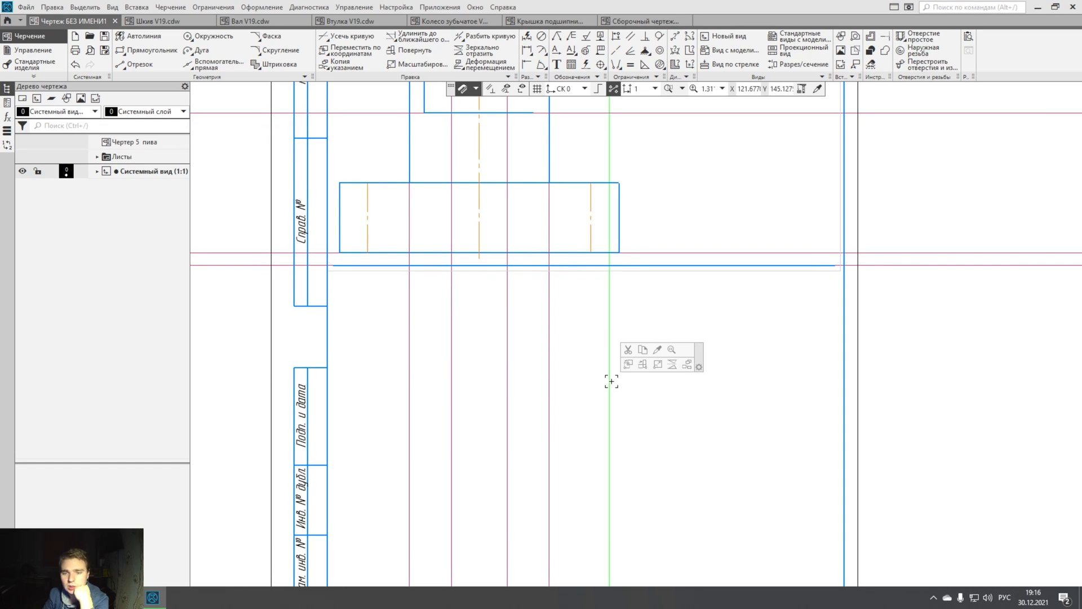
{"action": "key", "text": "Delete"}
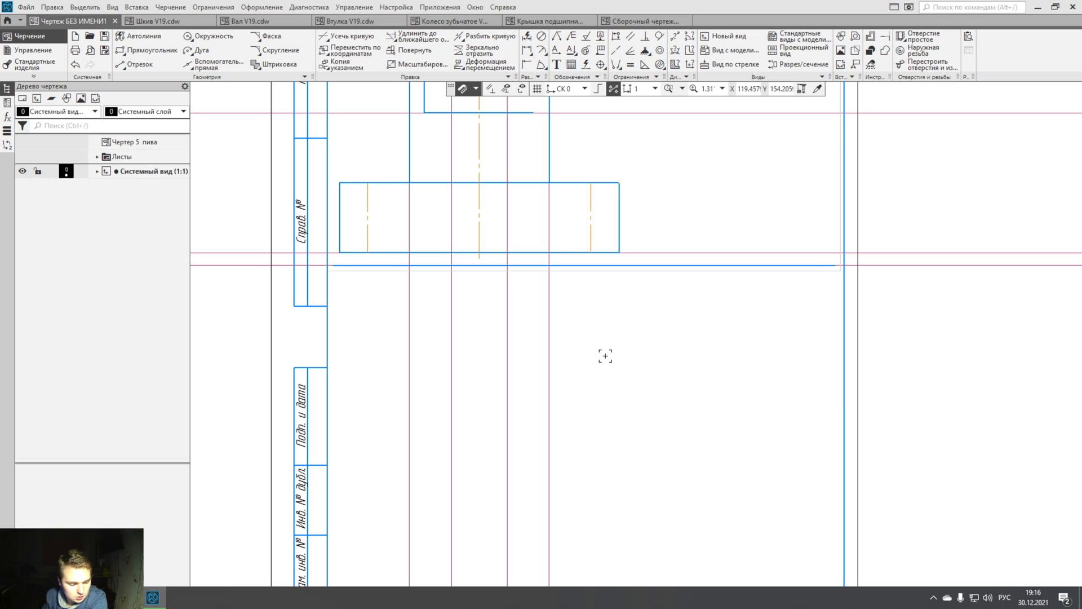
- Mirror the front view's bottom edge about the long horizontal segment below it, keeping the original
{"action": "left_click", "coordinate": [364, 252]}
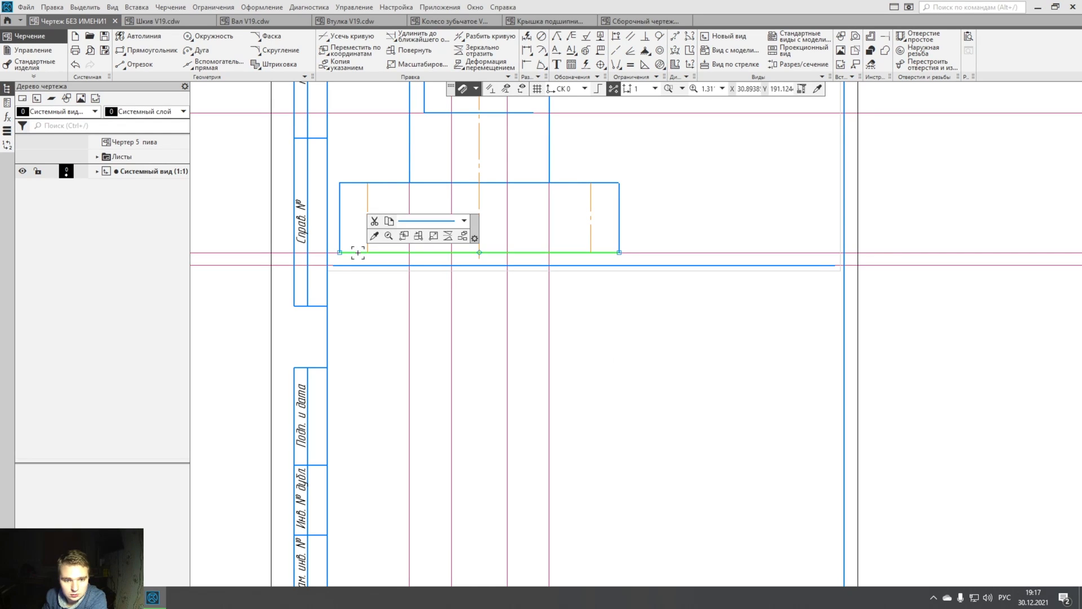
{"action": "left_click", "coordinate": [430, 249]}
{"action": "left_click", "coordinate": [333, 265]}
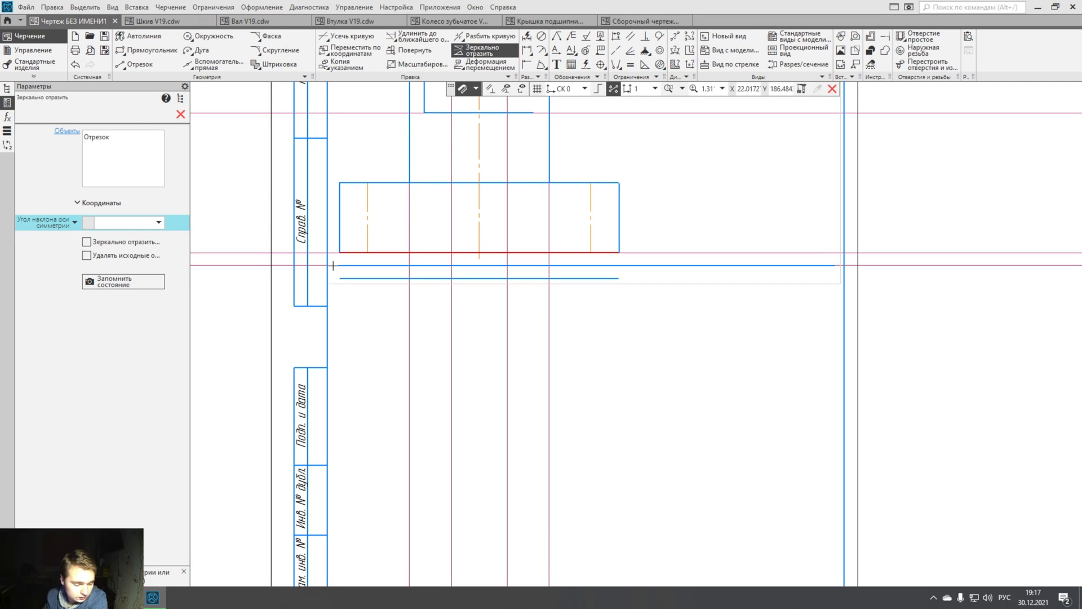
- Draw a 60 mm vertical segment downward from the left end of the mirrored edge
{"action": "left_click", "coordinate": [142, 68]}
{"action": "left_click", "coordinate": [110, 159]}
{"action": "type", "text": "60"}
{"action": "left_click", "coordinate": [70, 159]}
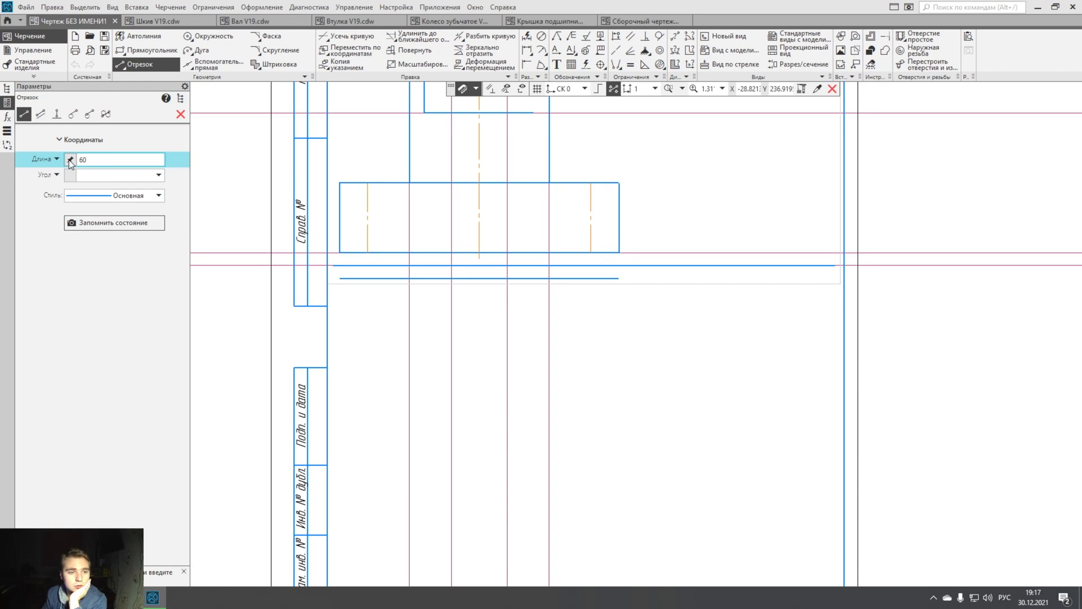
{"action": "left_click", "coordinate": [339, 278]}
{"action": "left_click", "coordinate": [339, 289]}
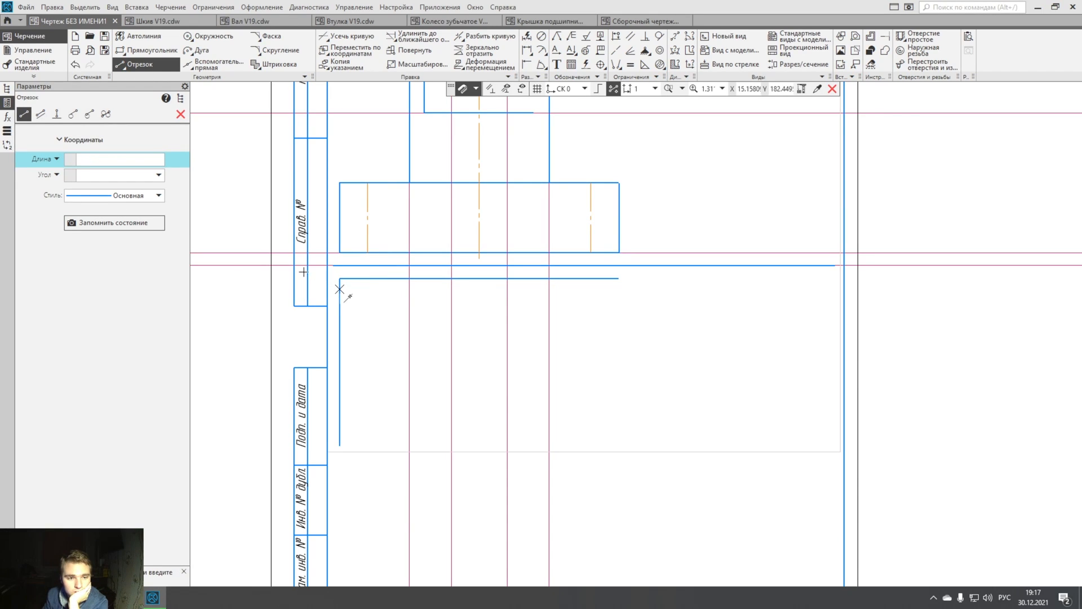
{"action": "key", "text": "Escape"}
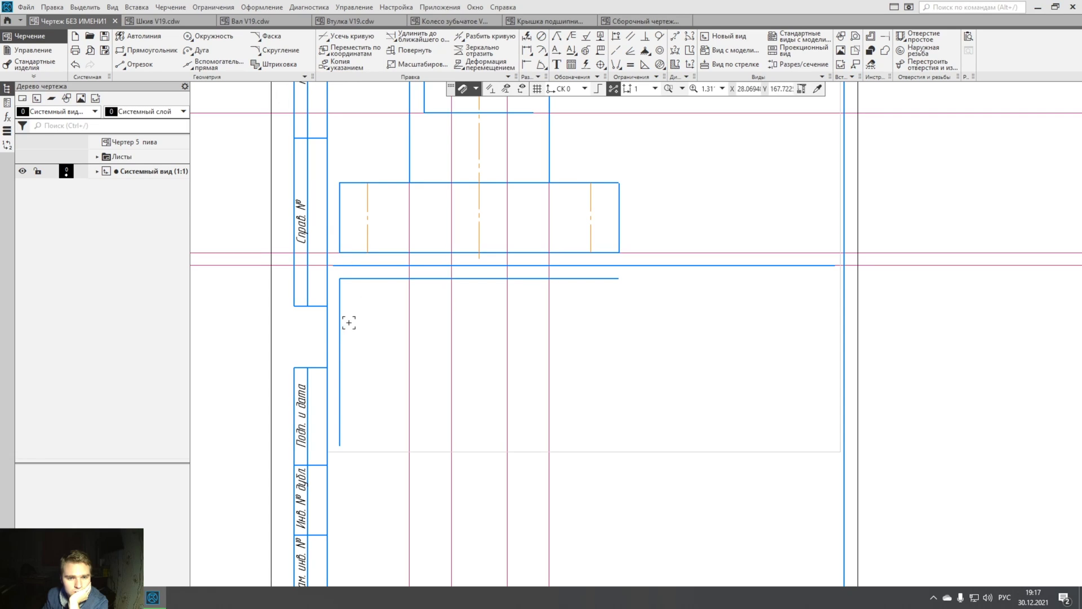
- Mirror the lower view's top edge about a horizontal axis (angle 0) through the midpoint of the 60 mm segment
{"action": "left_click", "coordinate": [367, 278]}
{"action": "key", "text": "m"}
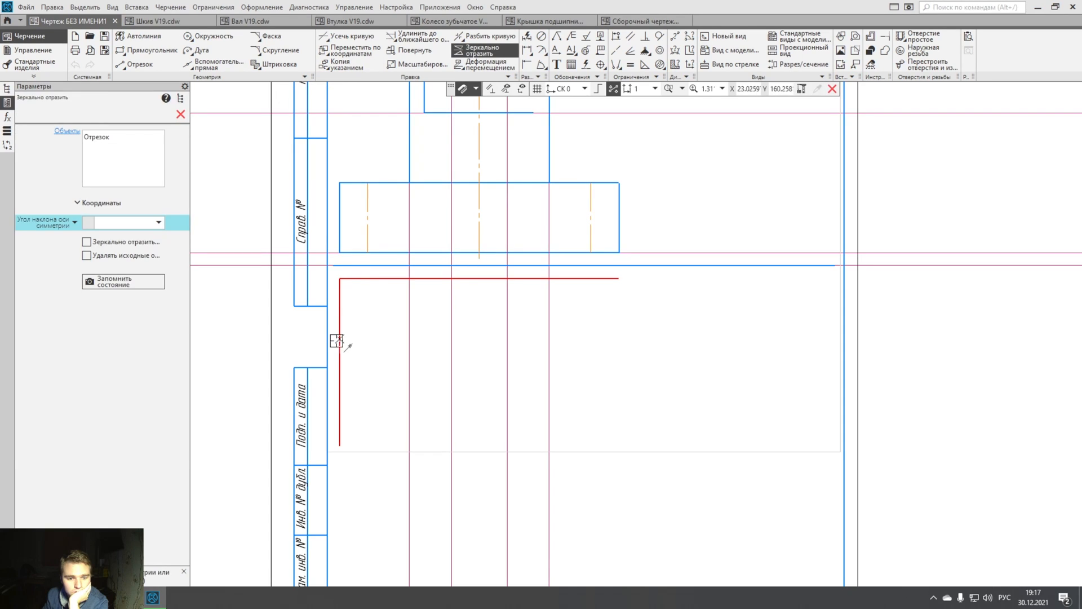
{"action": "left_click", "coordinate": [339, 362]}
{"action": "type", "text": "0"}
{"action": "key", "text": "Return"}
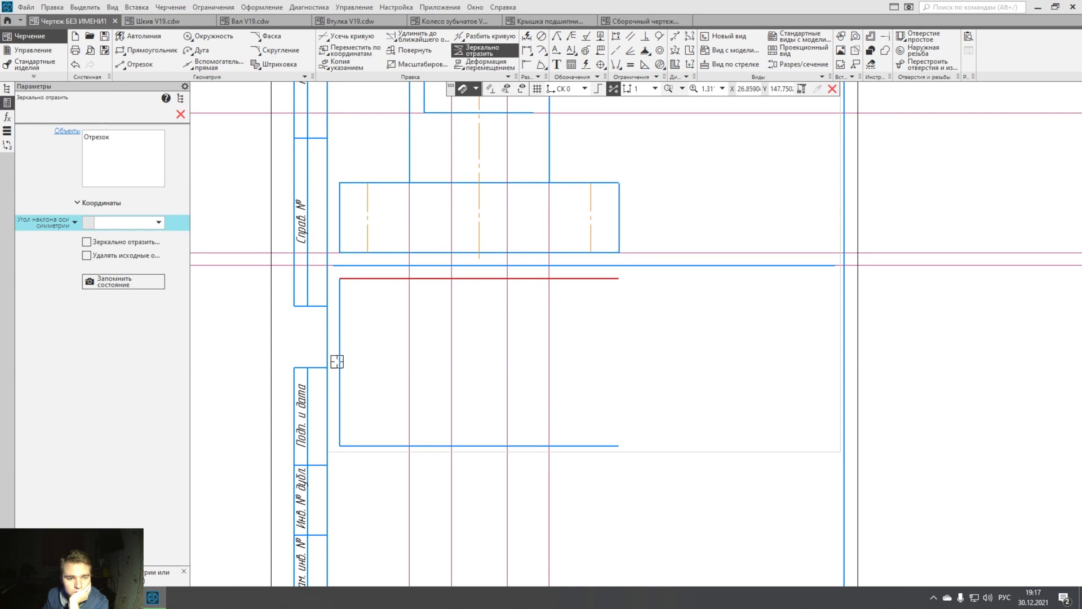
{"action": "left_click", "coordinate": [184, 115]}
- Mirror the 60 mm left edge about a vertical axis through the bottom edge's midpoint to close the lower rectangle
{"action": "left_click", "coordinate": [339, 370]}
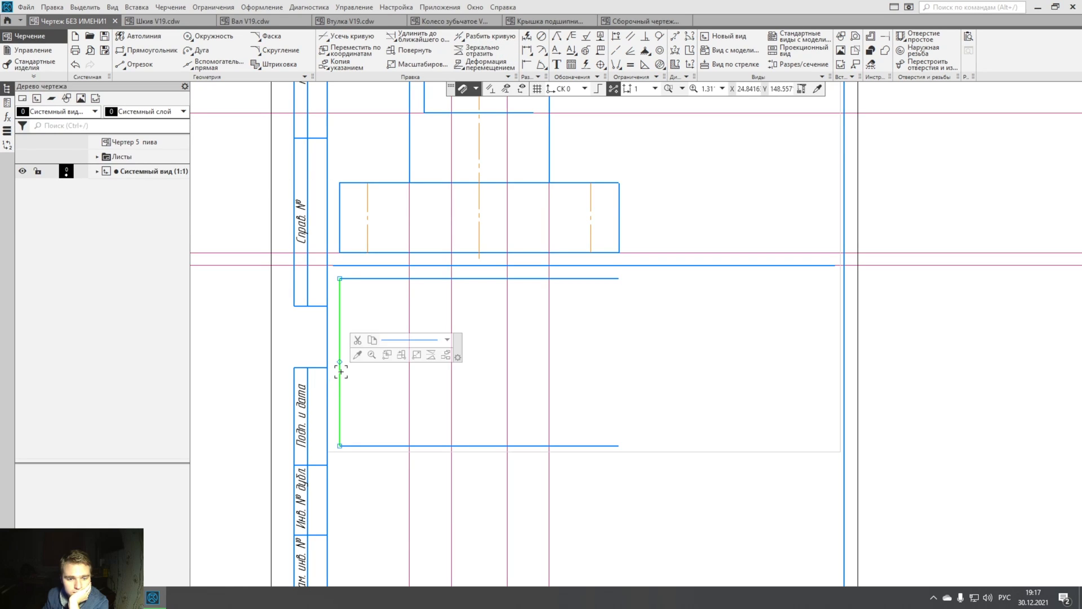
{"action": "left_click", "coordinate": [432, 356]}
{"action": "left_click", "coordinate": [479, 446]}
{"action": "left_click", "coordinate": [480, 438]}
{"action": "left_click", "coordinate": [183, 116]}
{"action": "left_click", "coordinate": [608, 505]}
- Add a horizontal auto centreline between the midpoints of the lower rectangle's left and right edges
{"action": "middle_click_drag", "start_coordinate": [604, 491], "coordinate": [588, 440]}
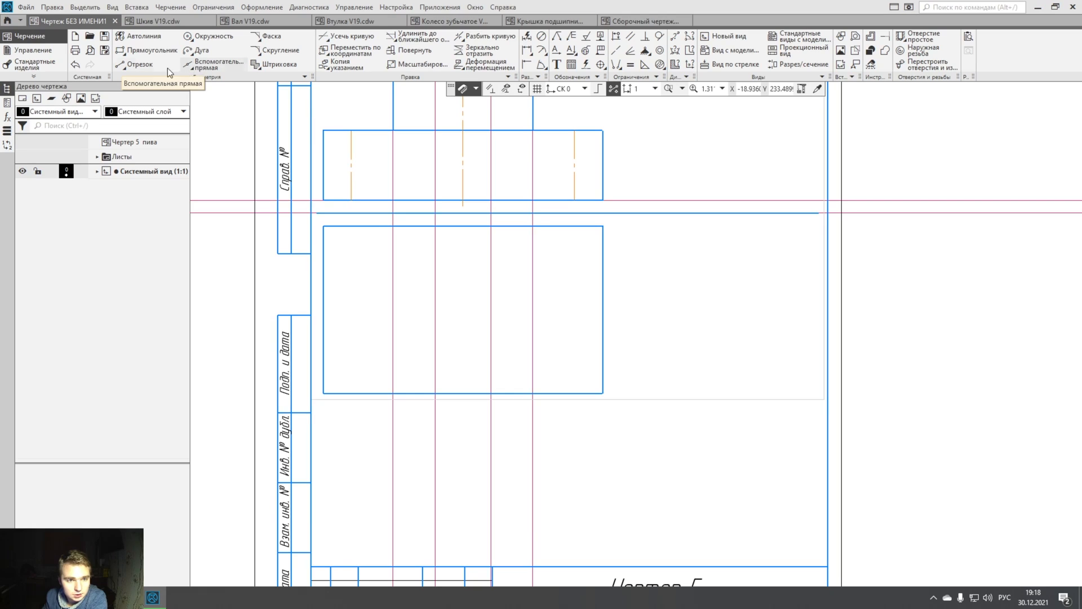
{"action": "left_click", "coordinate": [153, 67]}
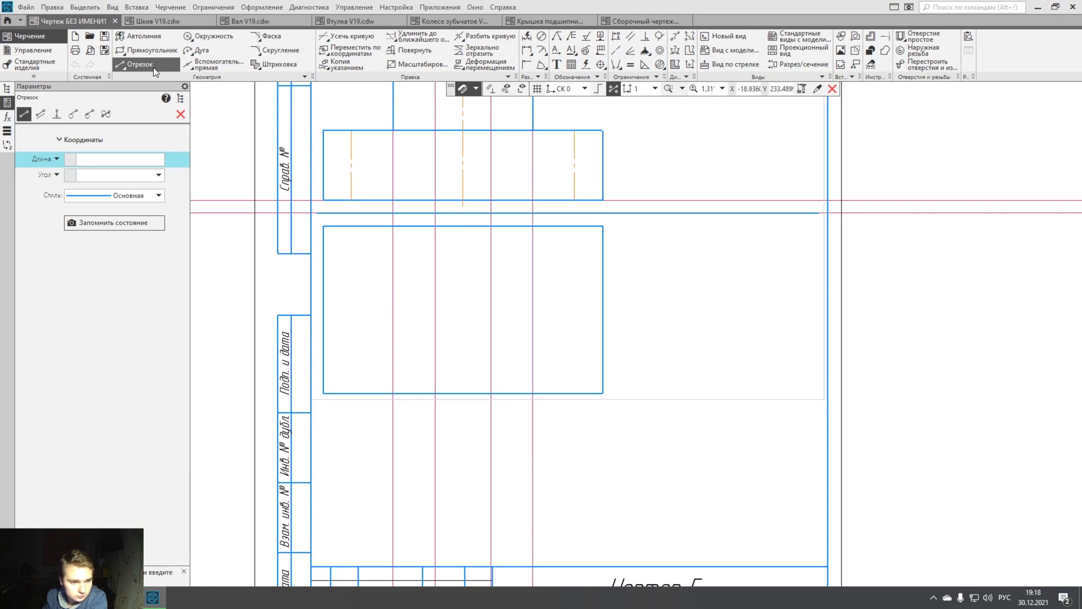
{"action": "left_click", "coordinate": [586, 64]}
{"action": "left_click", "coordinate": [323, 309]}
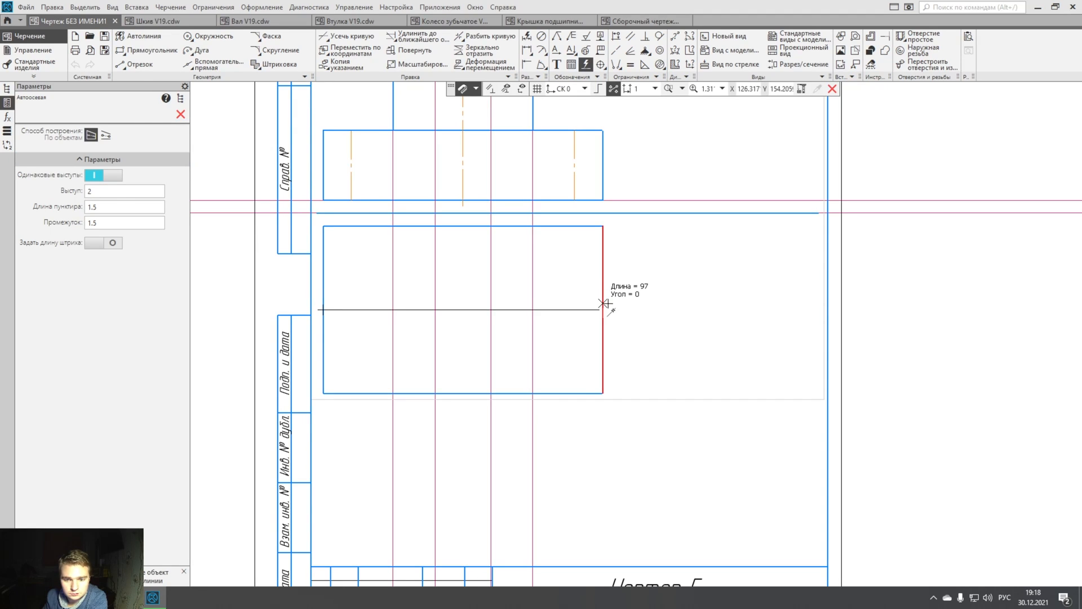
{"action": "left_click", "coordinate": [603, 310]}
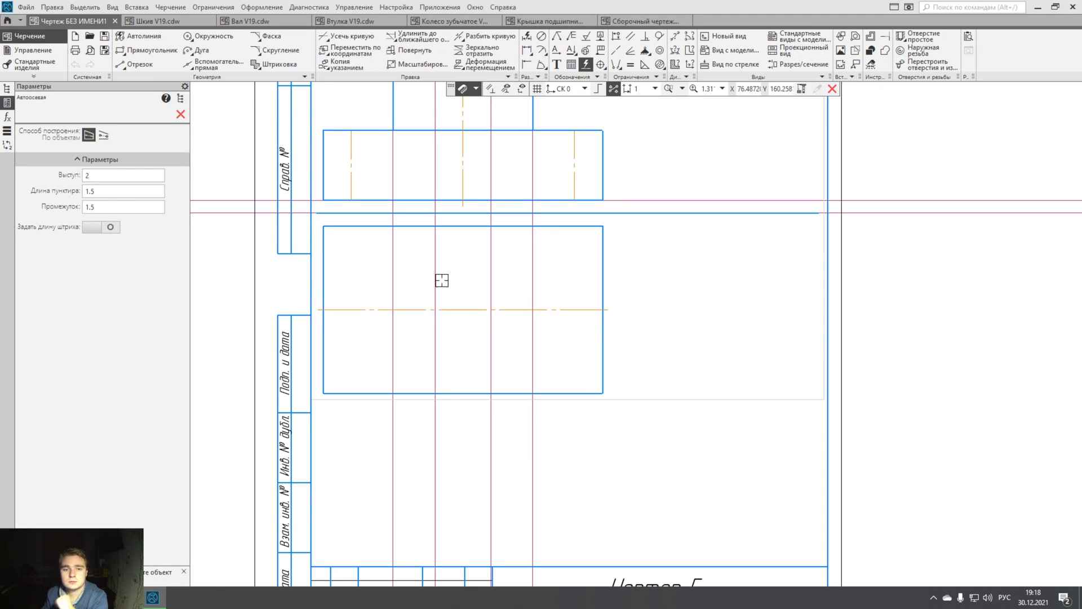
{"action": "left_click", "coordinate": [180, 114]}
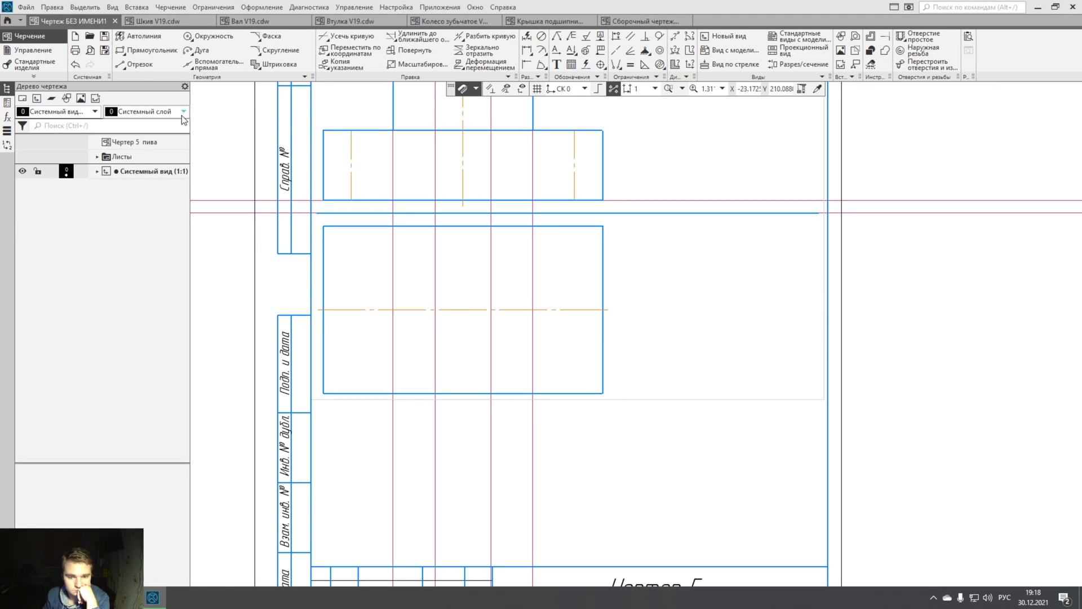
- Add a vertical auto centreline between the midpoints of the lower rectangle's top and bottom edges
{"action": "left_click", "coordinate": [586, 64]}
{"action": "left_click", "coordinate": [463, 226]}
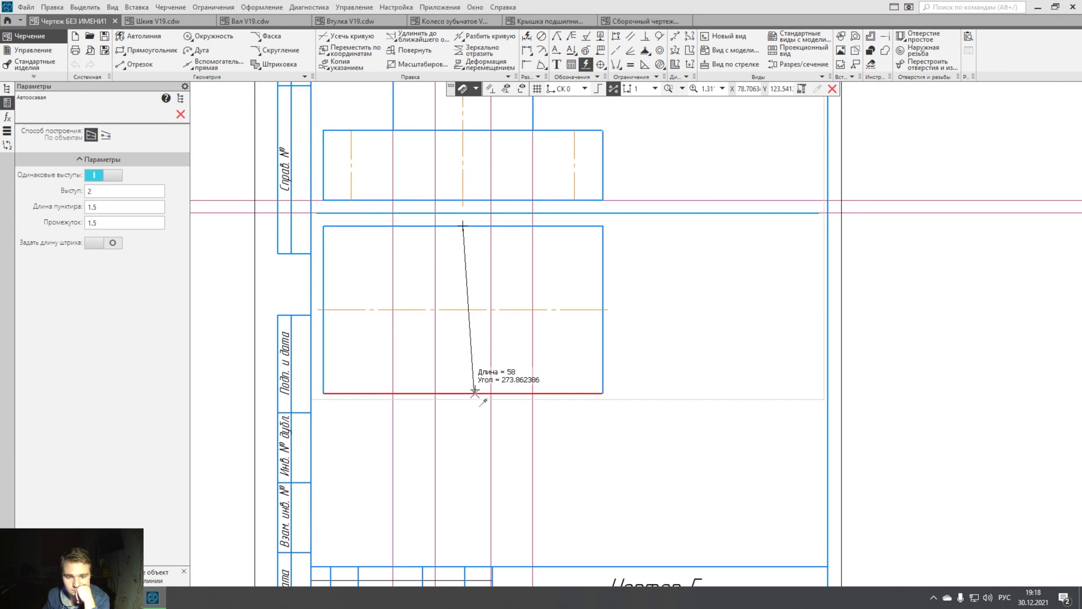
{"action": "left_click", "coordinate": [462, 392]}
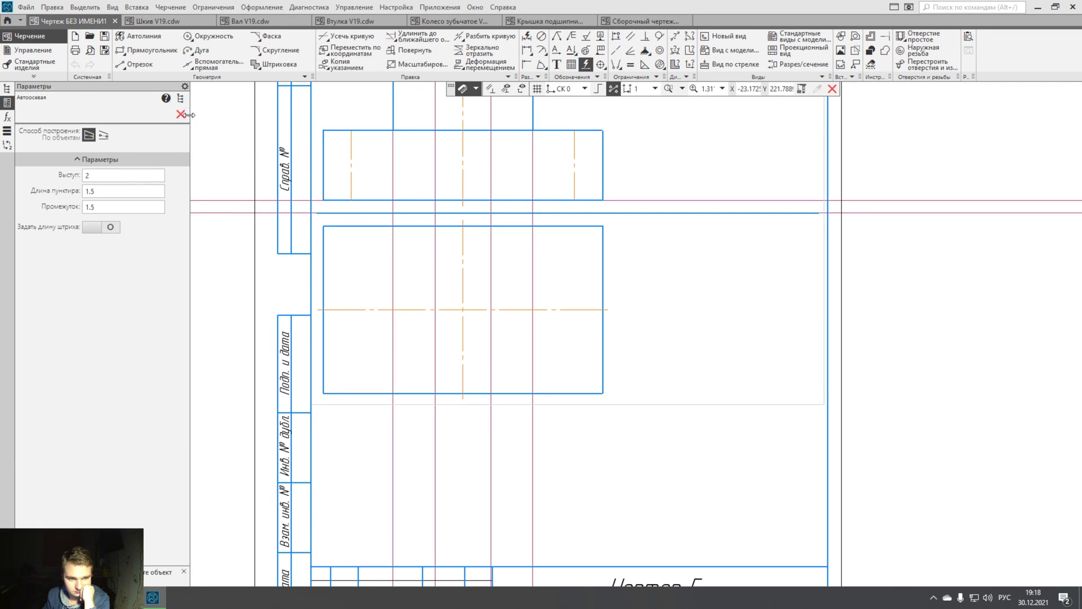
{"action": "key", "text": "Escape"}
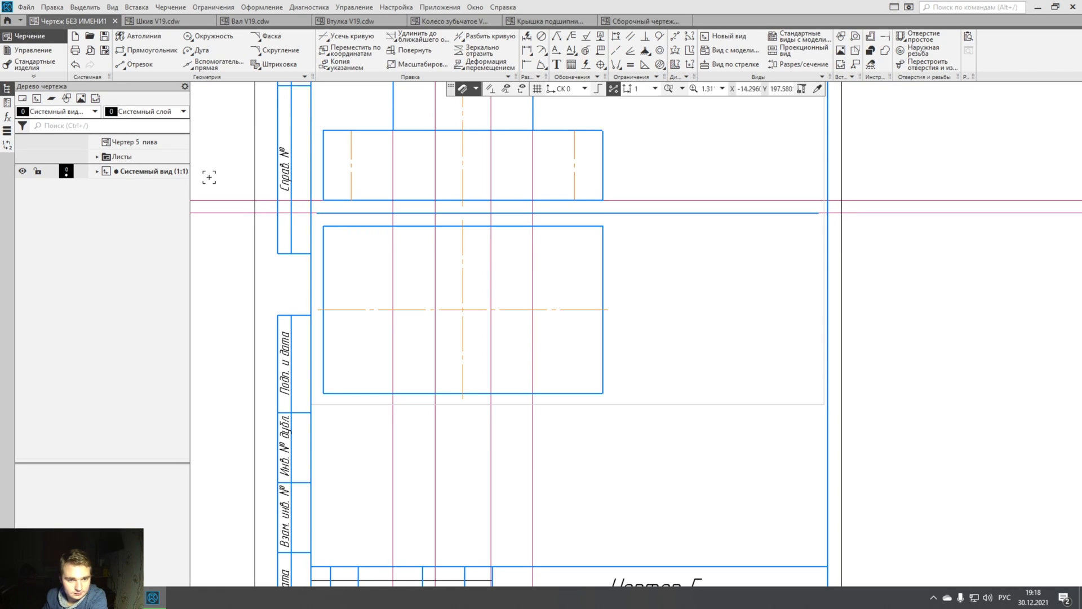
- Draw a 30 mm vertical segment from the horizontal centreline and move its midpoint onto the midpoint of the lower rectangle's right edge
{"action": "left_click", "coordinate": [135, 64]}
{"action": "left_click", "coordinate": [118, 160]}
{"action": "type", "text": "30"}
{"action": "left_click", "coordinate": [73, 158]}
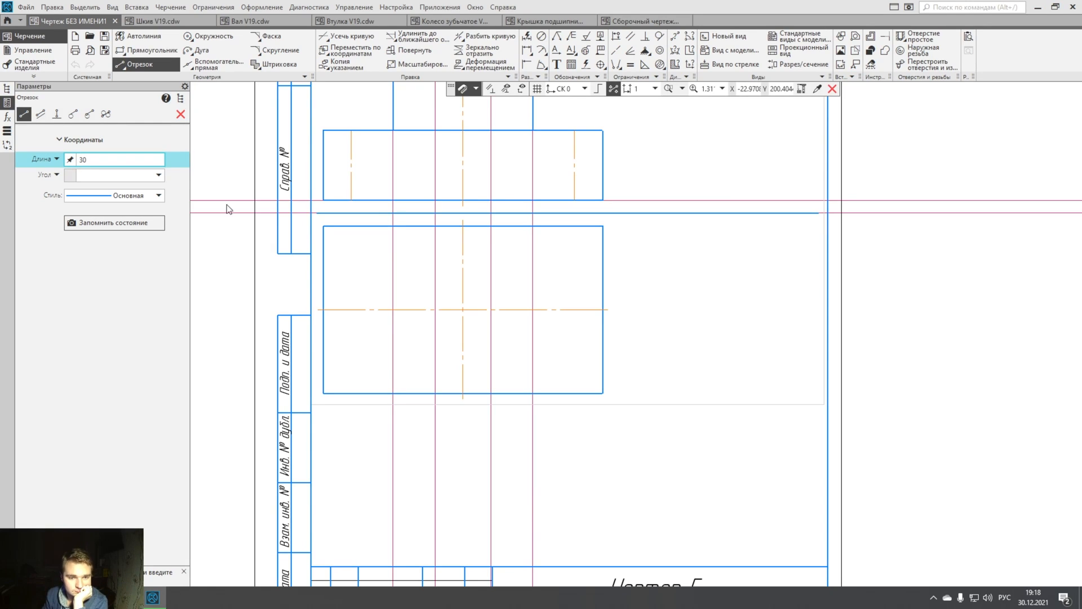
{"action": "left_click", "coordinate": [582, 310]}
{"action": "left_click", "coordinate": [584, 294]}
{"action": "left_click", "coordinate": [179, 115]}
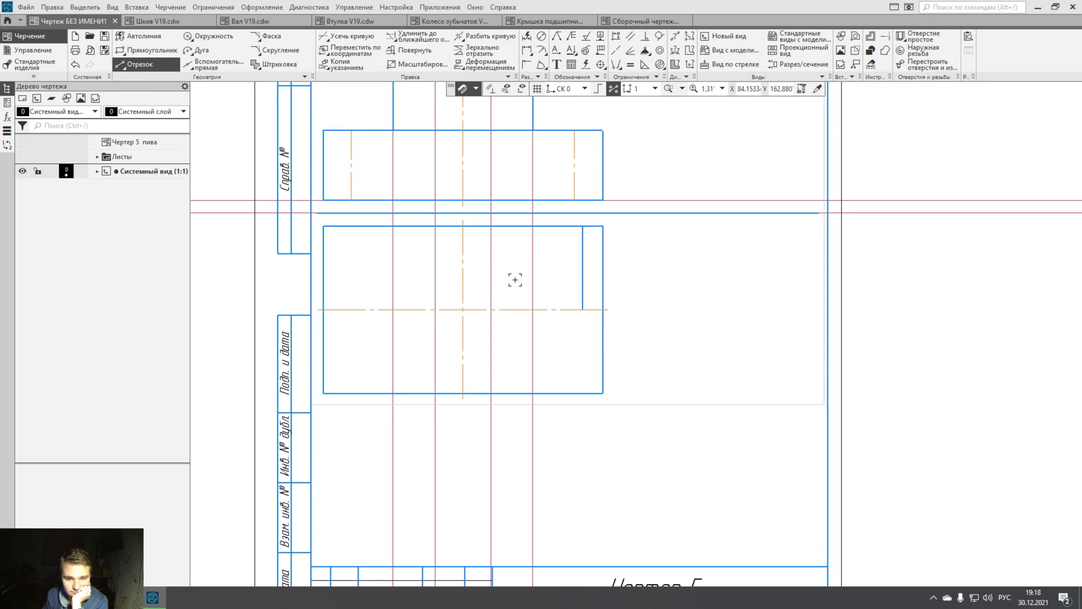
{"action": "left_click", "coordinate": [582, 262]}
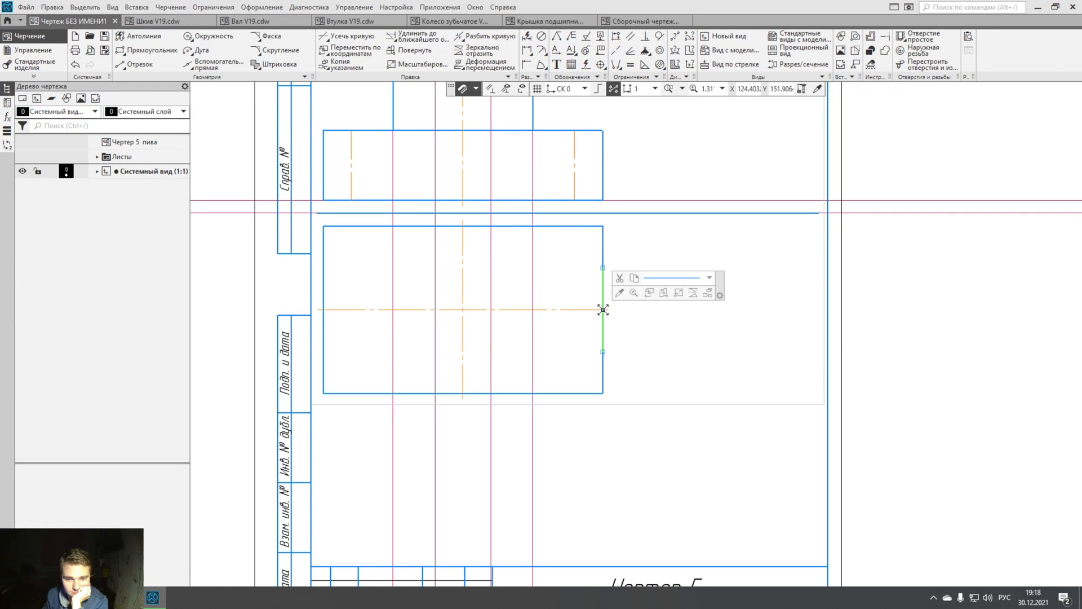
- Delete the 30 mm vertical segment and add construction lines parallel to the horizontal centreline, above and below it, at the segment's former ends
{"action": "key", "text": "Delete"}
{"action": "left_click", "coordinate": [215, 67]}
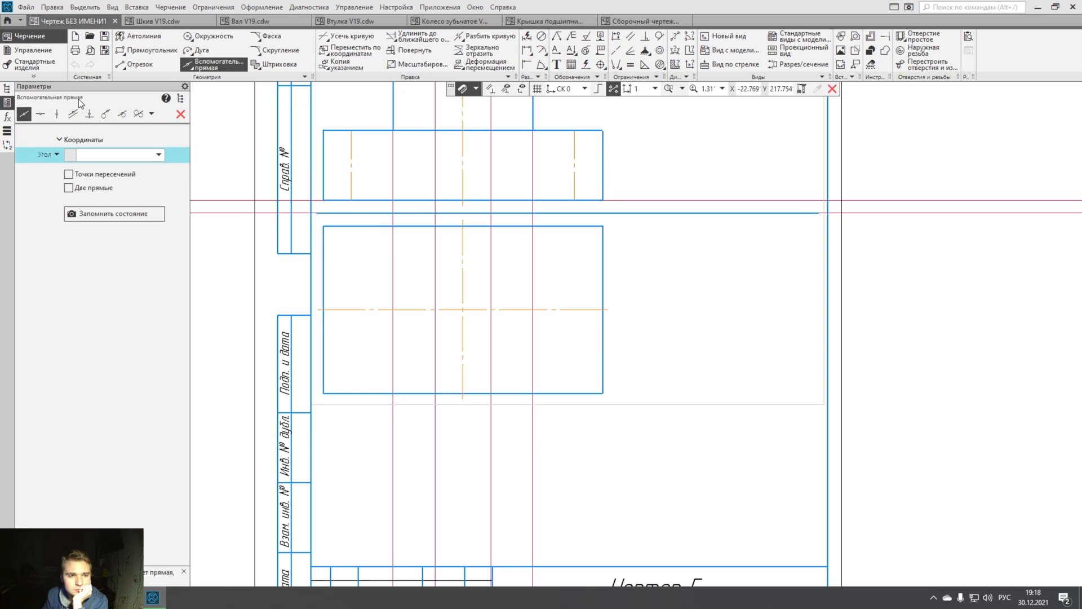
{"action": "left_click", "coordinate": [72, 113]}
{"action": "left_click", "coordinate": [584, 309]}
{"action": "left_click", "coordinate": [602, 351]}
{"action": "left_click", "coordinate": [180, 114]}
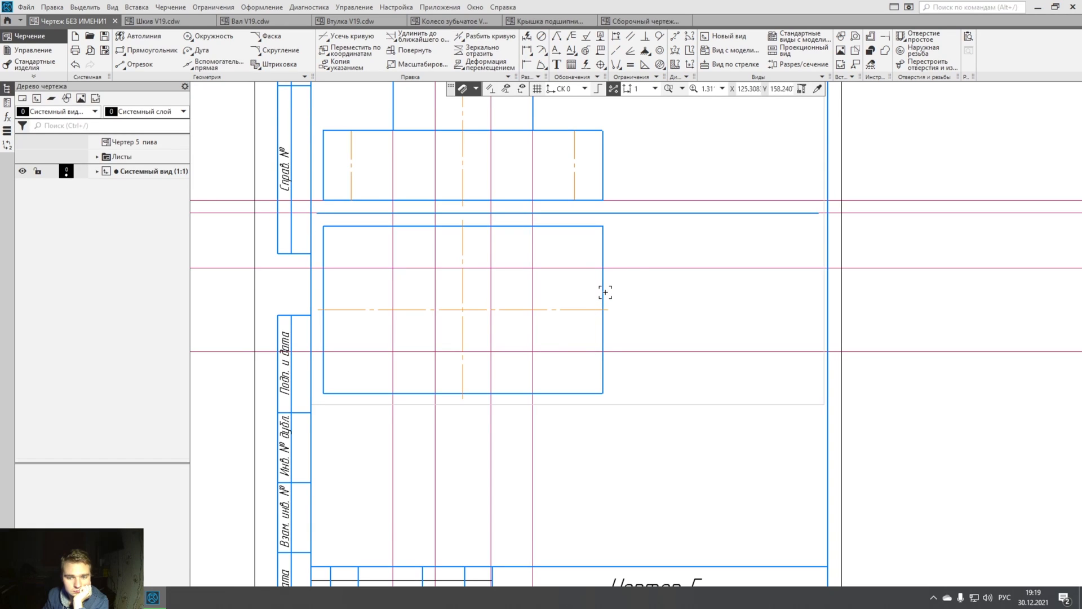
- Draw a 10 mm horizontal segment inward from the lower rectangle's right edge along the construction line below the horizontal centreline
{"action": "left_click", "coordinate": [143, 65]}
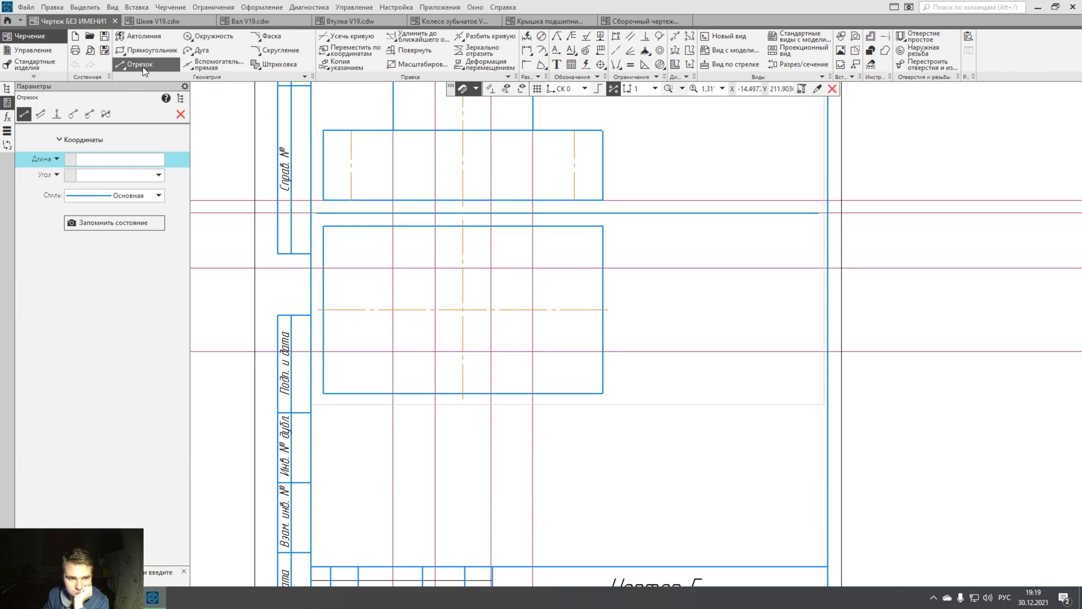
{"action": "left_click", "coordinate": [106, 160]}
{"action": "type", "text": "10"}
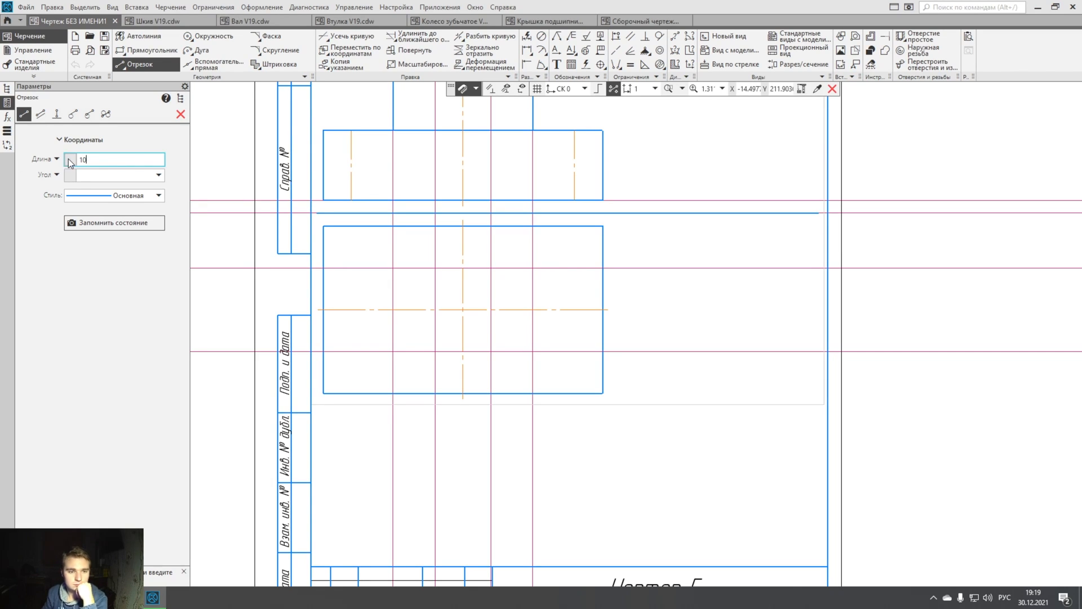
{"action": "key", "text": "Return"}
{"action": "left_click", "coordinate": [589, 352]}
{"action": "middle_click_drag", "start_coordinate": [587, 360], "coordinate": [577, 347]}
{"action": "left_click", "coordinate": [181, 114]}
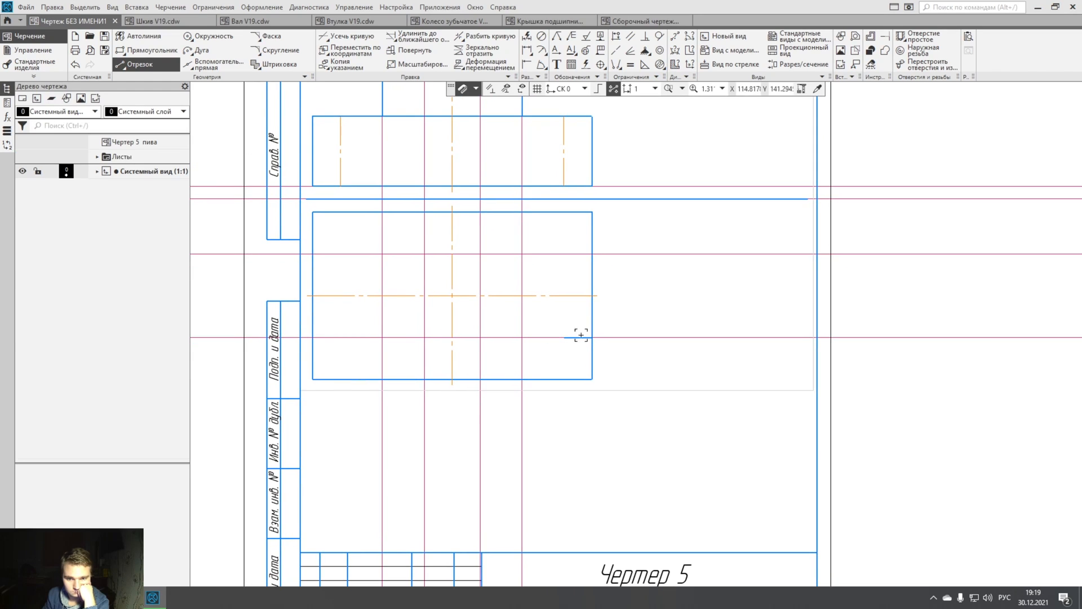
- Mirror the 10 mm segment about the lower rectangle's horizontal centreline
{"action": "left_click", "coordinate": [581, 337]}
{"action": "left_click", "coordinate": [682, 322]}
{"action": "left_click", "coordinate": [593, 295]}
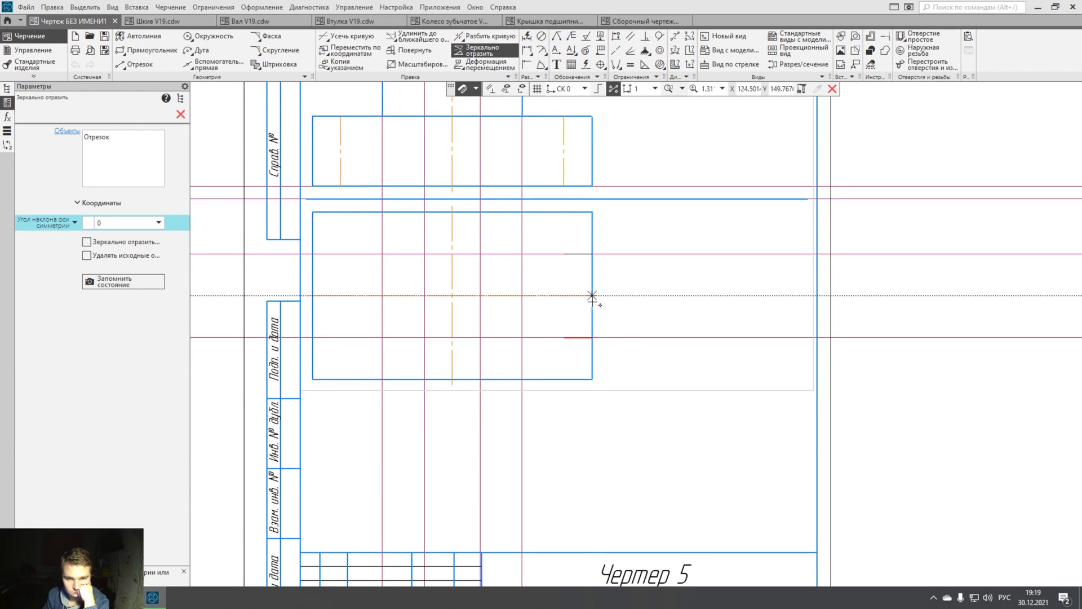
{"action": "left_click", "coordinate": [609, 296]}
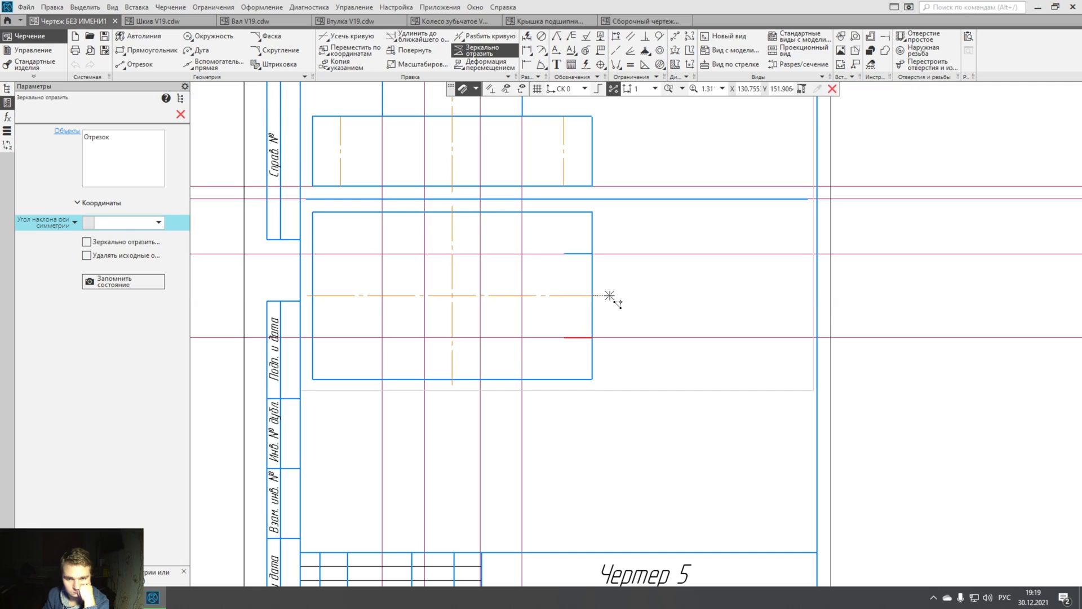
{"action": "key", "text": "Escape"}
- Mirror both 10 mm segments about the vertical centreline onto the rectangle's left edge
{"action": "left_click", "coordinate": [580, 254], "text": "ctrl"}
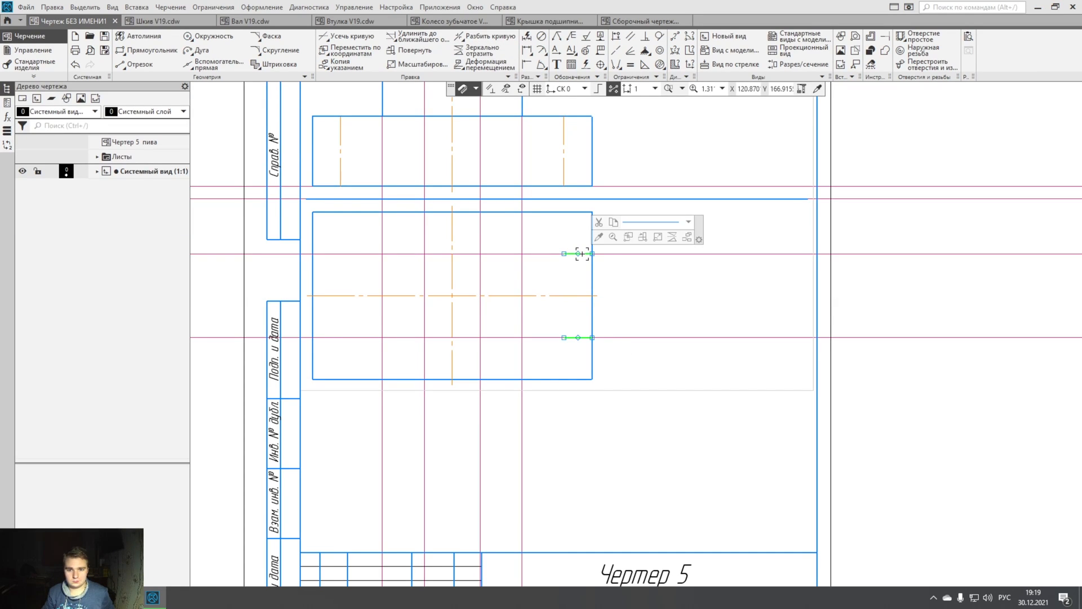
{"action": "left_click", "coordinate": [674, 239]}
{"action": "left_click", "coordinate": [452, 295]}
{"action": "left_click", "coordinate": [452, 305]}
- Draw a vertical segment joining the inner ends of the two 10 mm segments at the rectangle's left side
{"action": "left_click", "coordinate": [136, 64]}
{"action": "left_click", "coordinate": [340, 254]}
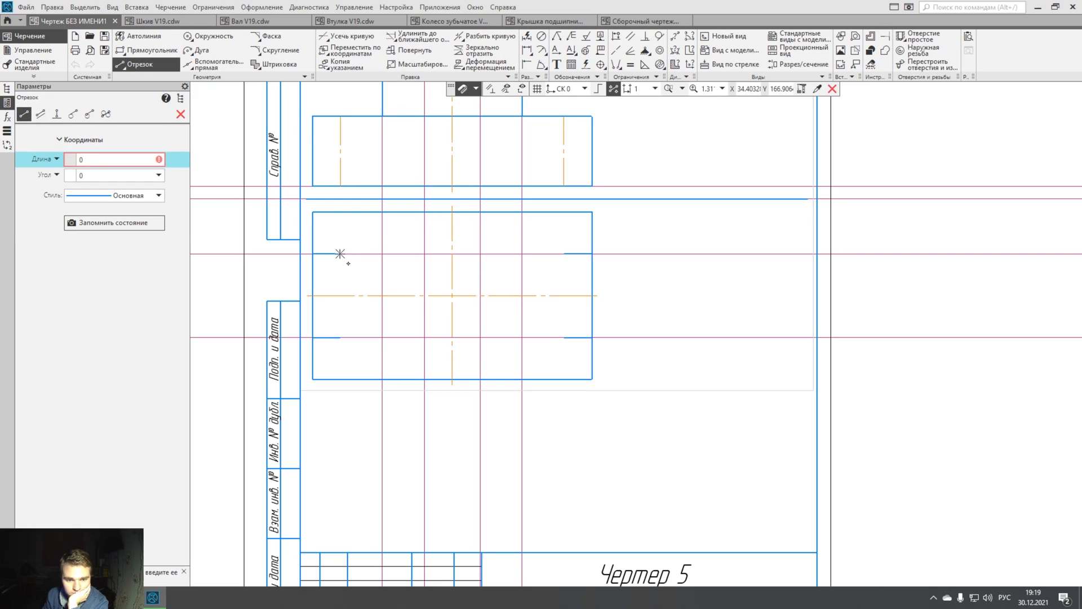
{"action": "left_click", "coordinate": [340, 337]}
{"action": "key", "text": "Escape"}
- Mirror the left notch's vertical segment about the vertical centreline to close the right notch
{"action": "left_click", "coordinate": [340, 289]}
{"action": "left_click", "coordinate": [443, 273]}
{"action": "left_click", "coordinate": [451, 296]}
{"action": "left_click", "coordinate": [452, 305]}
{"action": "left_click", "coordinate": [181, 115]}
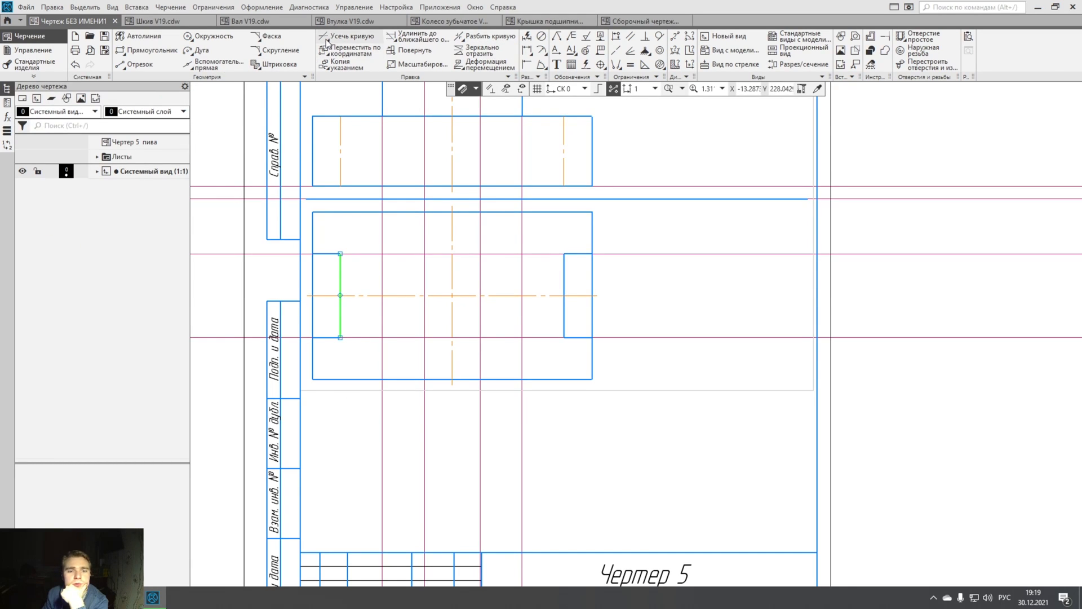
- Trim the rectangle's left and right edges between the 10 mm segments to open both notches
{"action": "left_click", "coordinate": [349, 36]}
{"action": "left_click", "coordinate": [313, 279]}
{"action": "left_click", "coordinate": [594, 280]}
{"action": "left_click", "coordinate": [592, 310]}
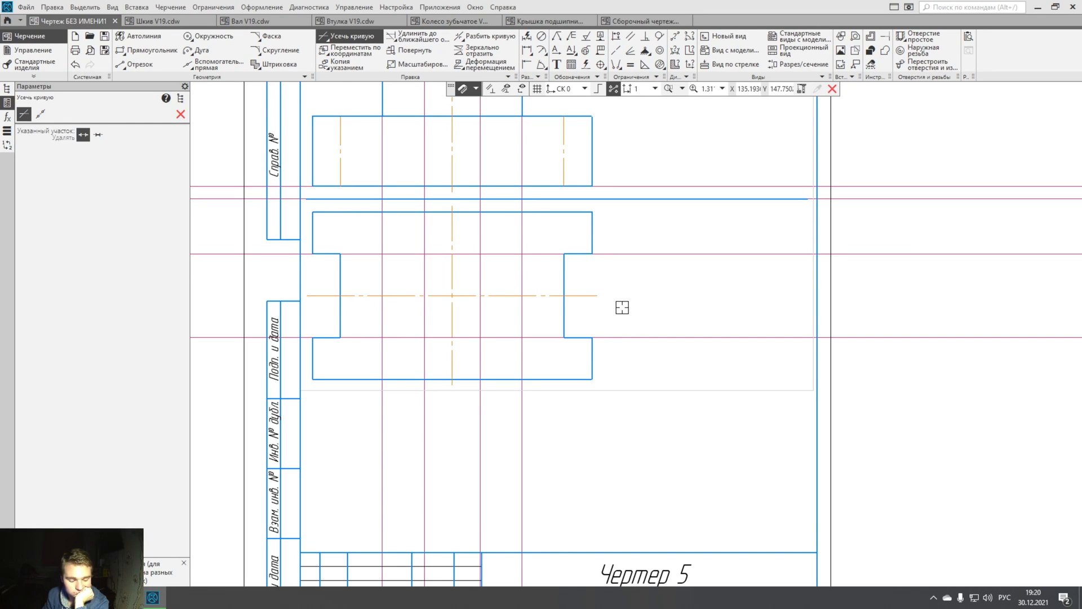
- Draw a circle of diameter 20 mm at the intersection of the top view's centrelines
{"action": "left_click", "coordinate": [209, 36]}
{"action": "left_click", "coordinate": [114, 175]}
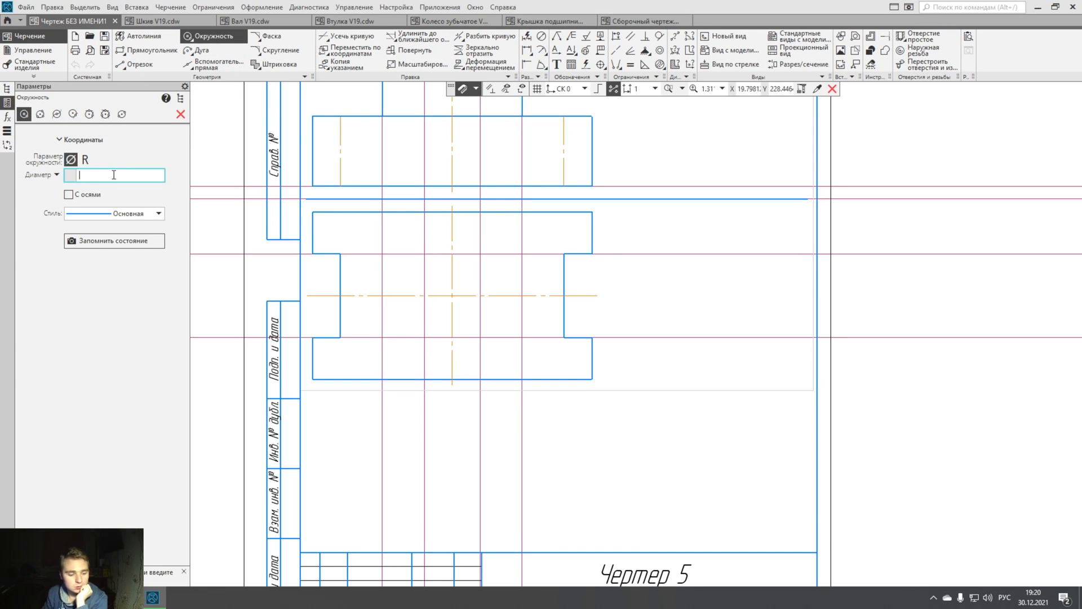
{"action": "type", "text": "2"}
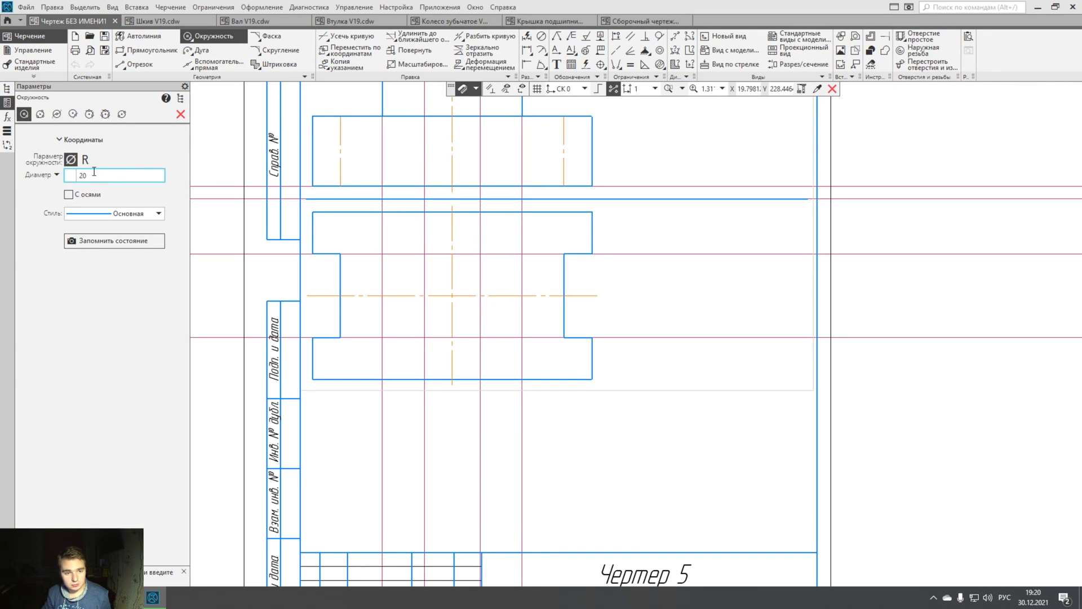
{"action": "type", "text": "0"}
{"action": "key", "text": "Return"}
{"action": "left_click", "coordinate": [461, 305]}
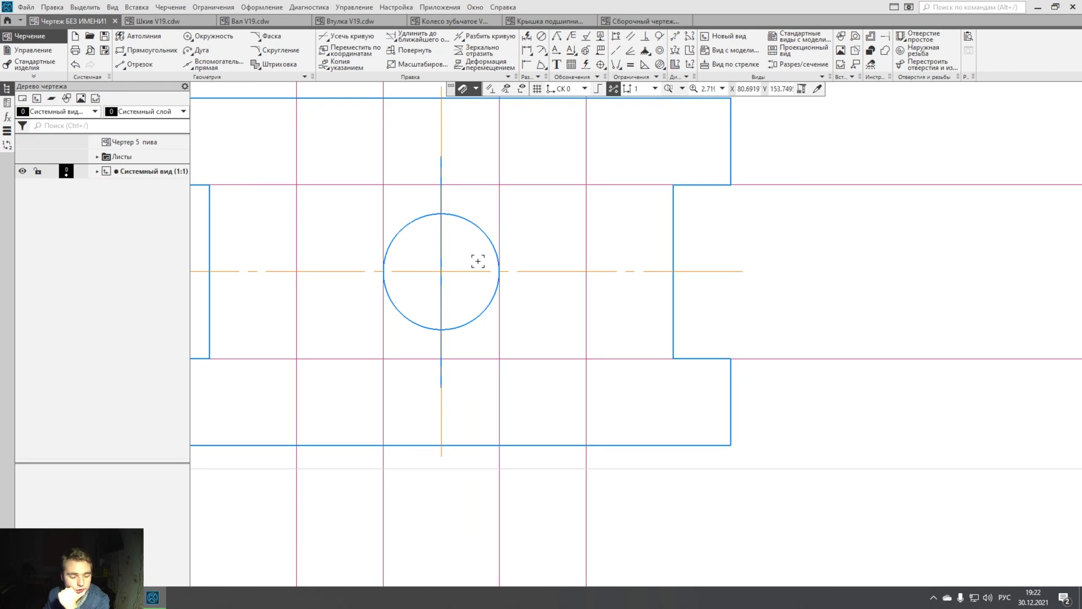
- Draw a circle of diameter 50 mm concentric with the 20 mm circle
{"action": "left_click", "coordinate": [204, 36]}
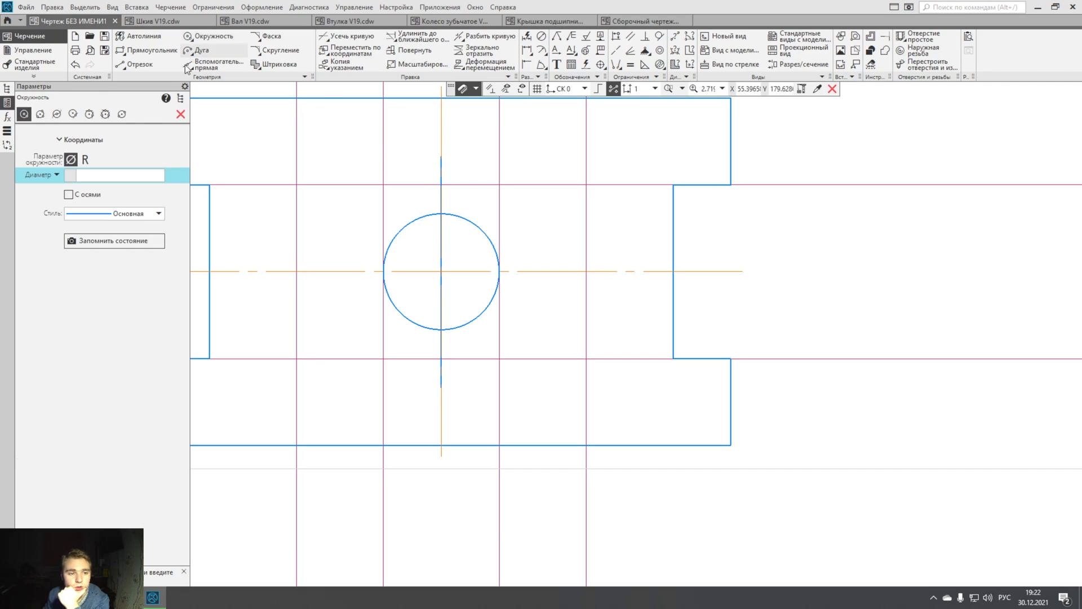
{"action": "left_click", "coordinate": [93, 176]}
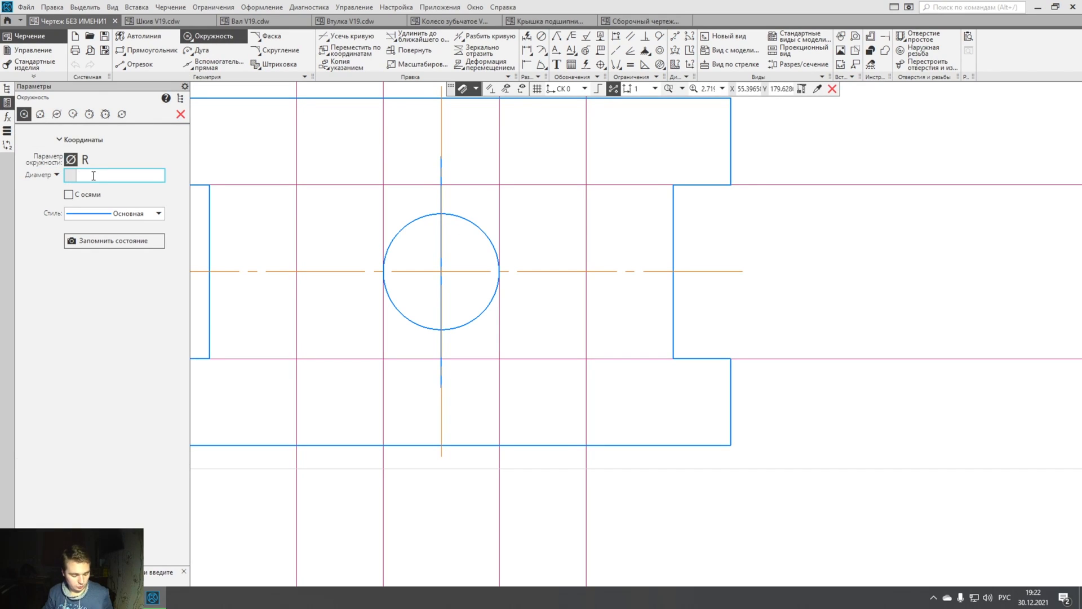
{"action": "type", "text": "50"}
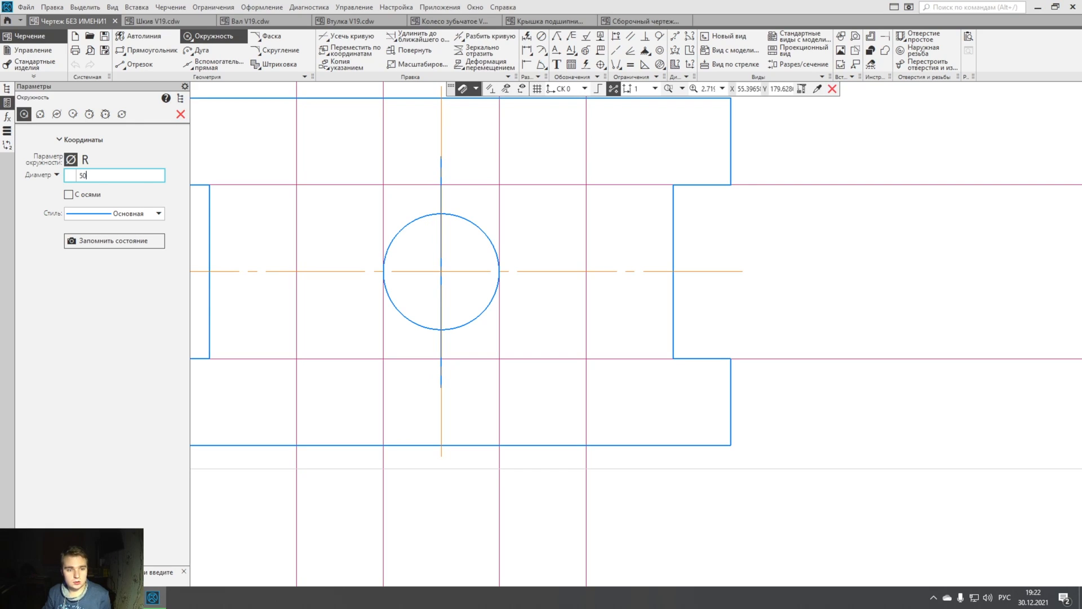
{"action": "left_click", "coordinate": [73, 177]}
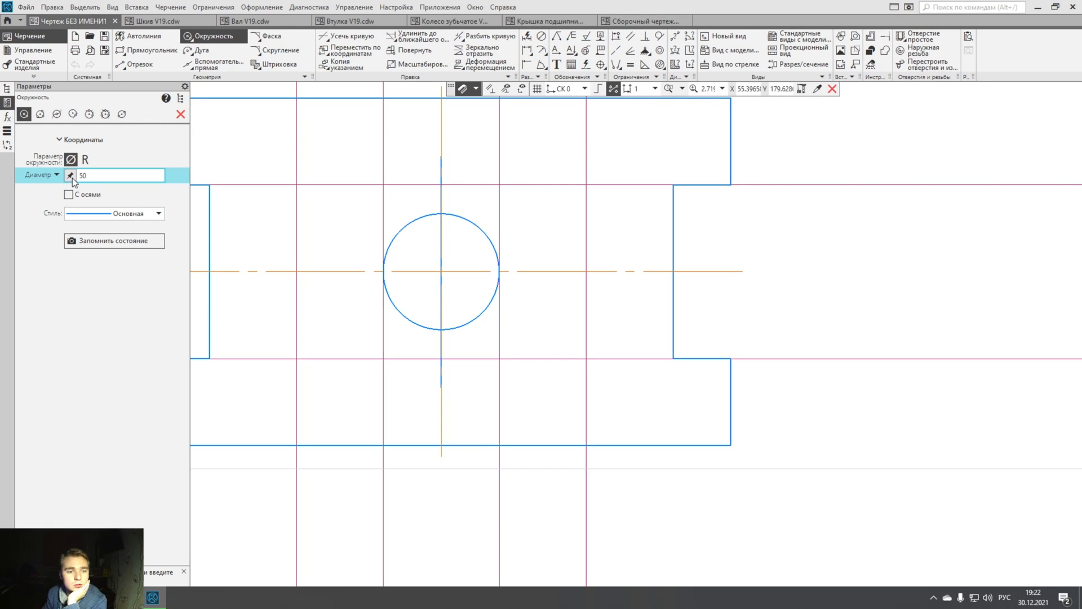
{"action": "left_click", "coordinate": [441, 271]}
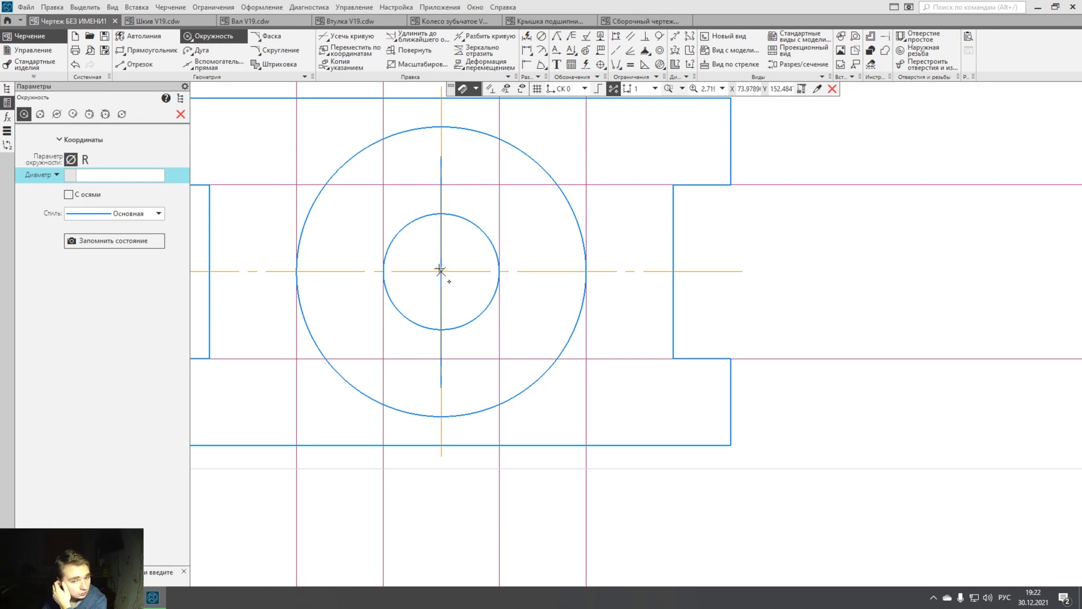
{"action": "left_click", "coordinate": [180, 115]}
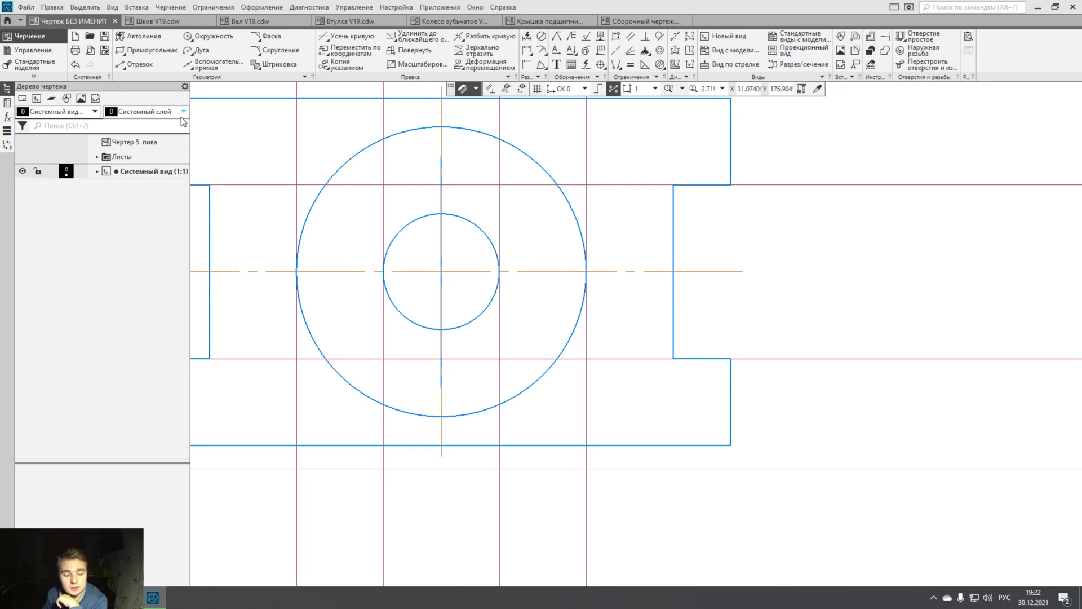
- Draw a circle of diameter 40 mm at the common centre of the 20 mm and 50 mm circles
{"action": "left_click", "coordinate": [442, 165]}
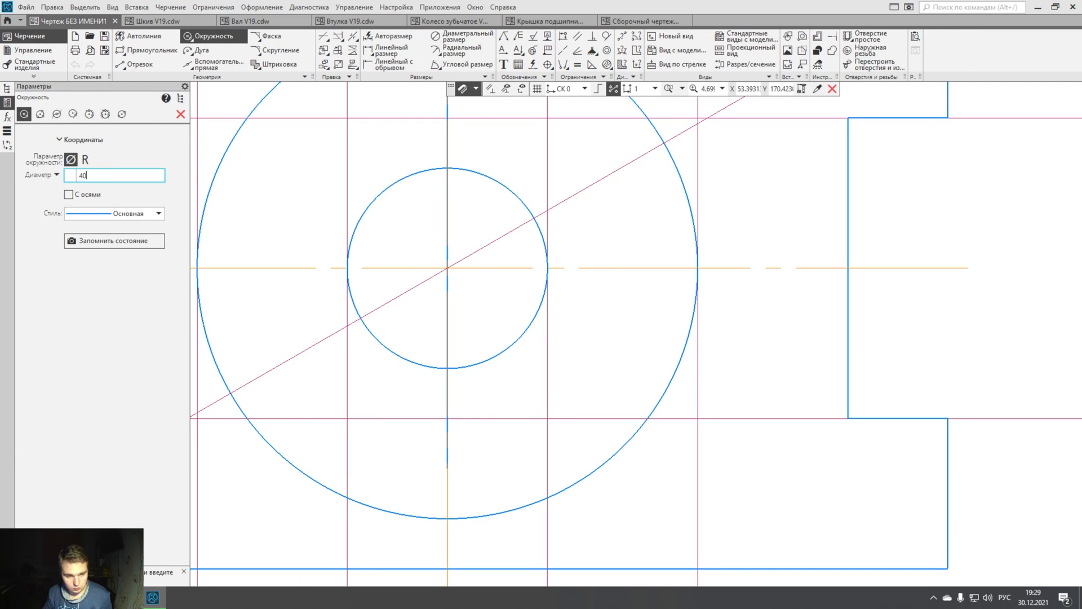
{"action": "type", "text": "0"}
{"action": "key", "text": "Return"}
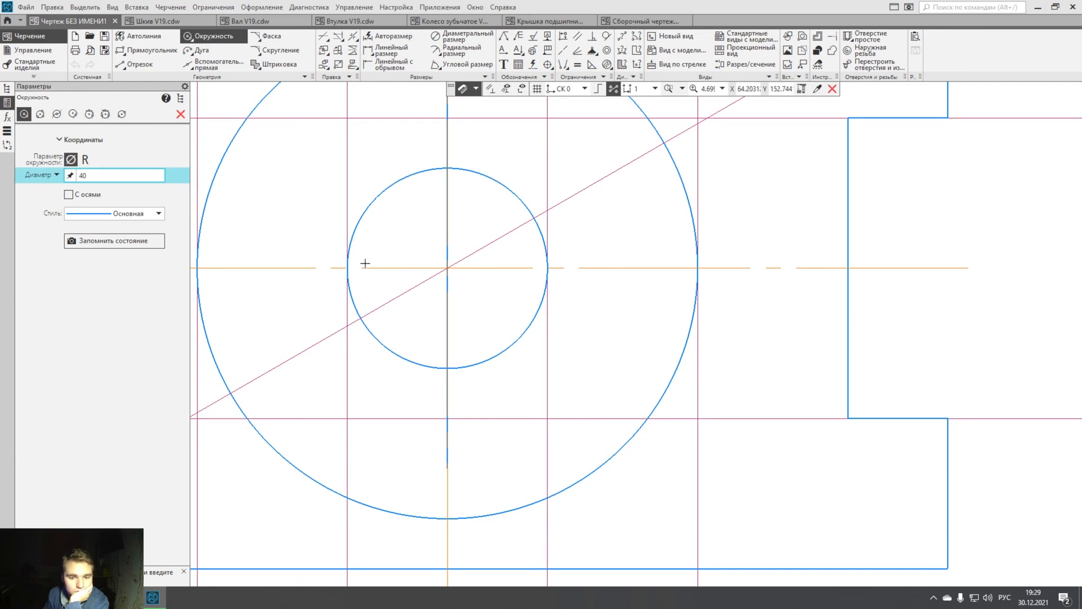
{"action": "left_click", "coordinate": [445, 270]}
{"action": "middle_click_drag", "start_coordinate": [447, 265], "coordinate": [440, 313]}
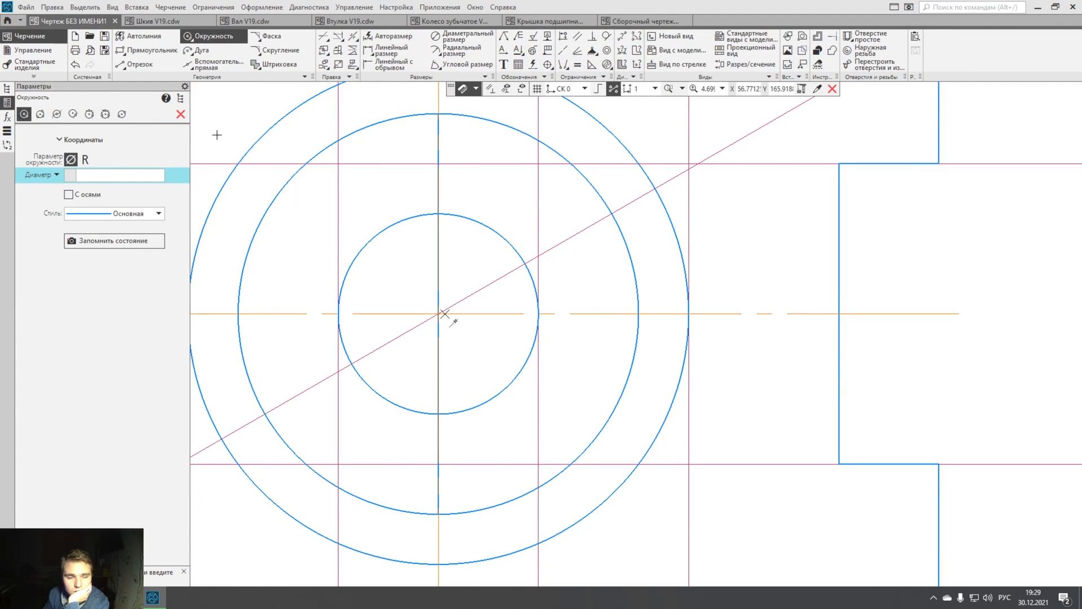
{"action": "left_click", "coordinate": [180, 115]}
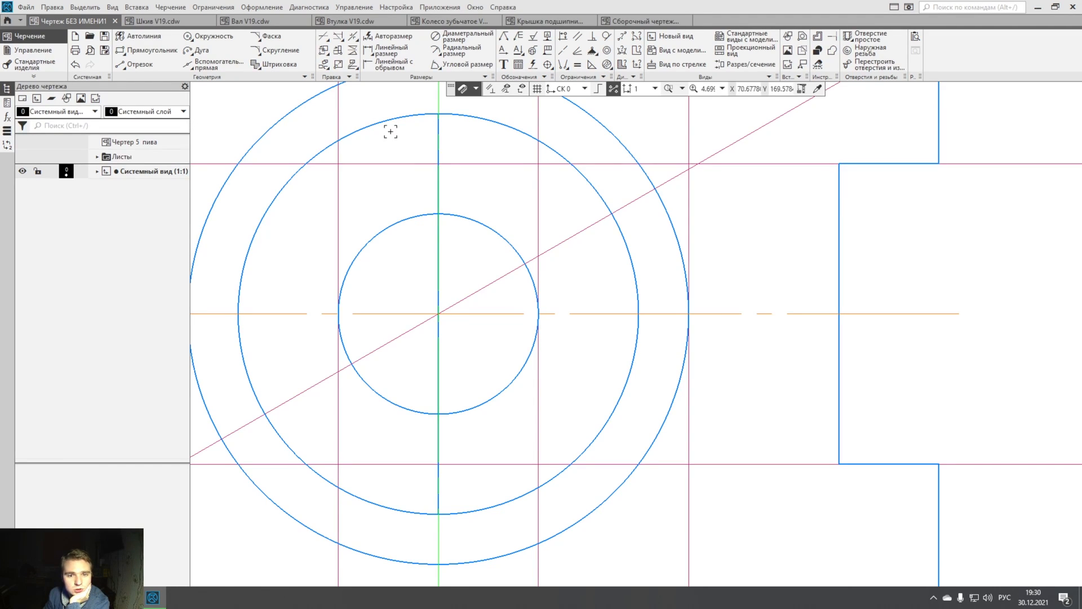
- Draw a segment from the top of the 40 mm circle to its upper-right intersection with the inclined construction line
{"action": "left_click", "coordinate": [157, 65]}
{"action": "left_click", "coordinate": [439, 114]}
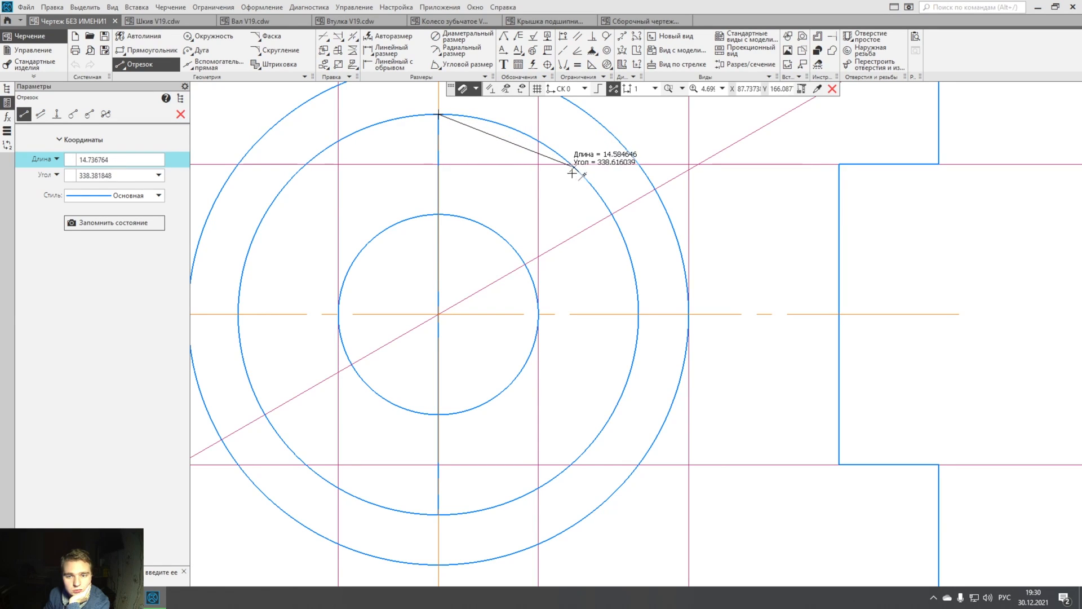
{"action": "left_click", "coordinate": [612, 214]}
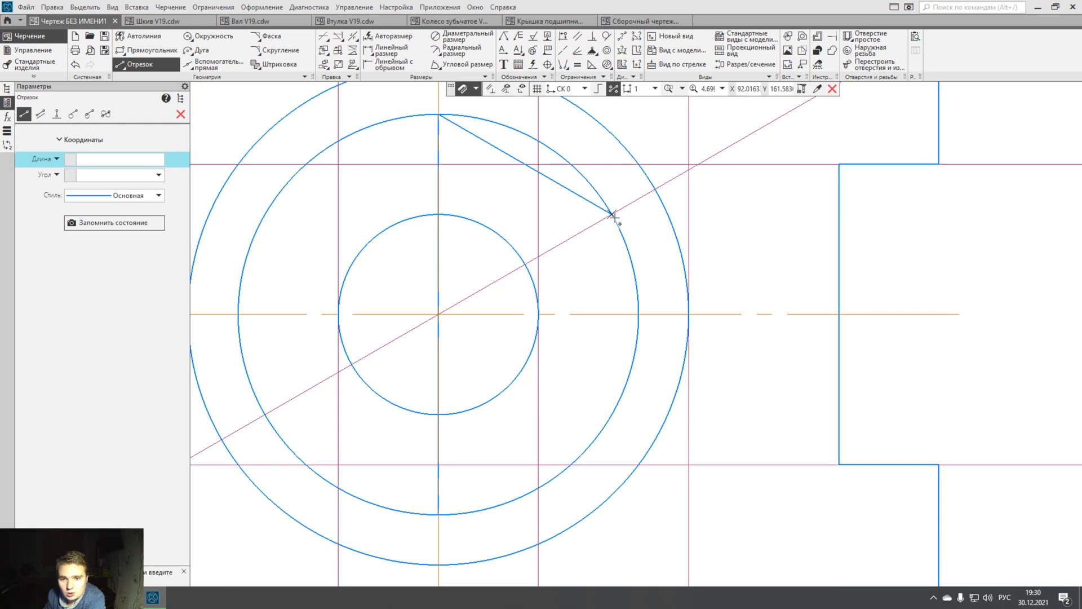
- Add a vertical construction line through the slanted segment's lower end and draw a vertical chord of the 40 mm circle along it
{"action": "left_click", "coordinate": [207, 68]}
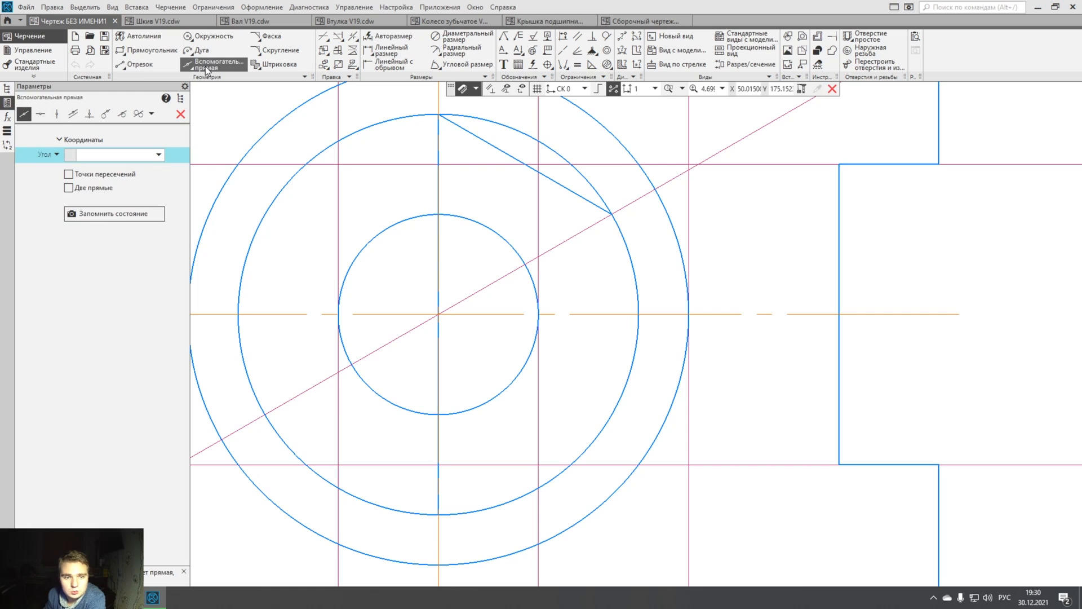
{"action": "left_click", "coordinate": [57, 113]}
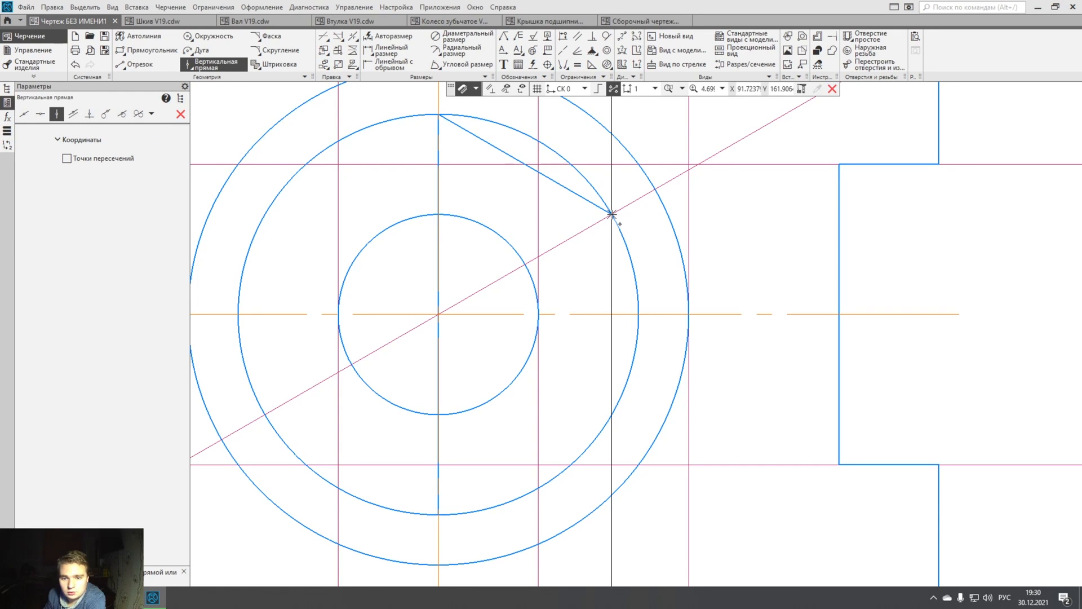
{"action": "left_click", "coordinate": [612, 242]}
{"action": "key", "text": "Escape"}
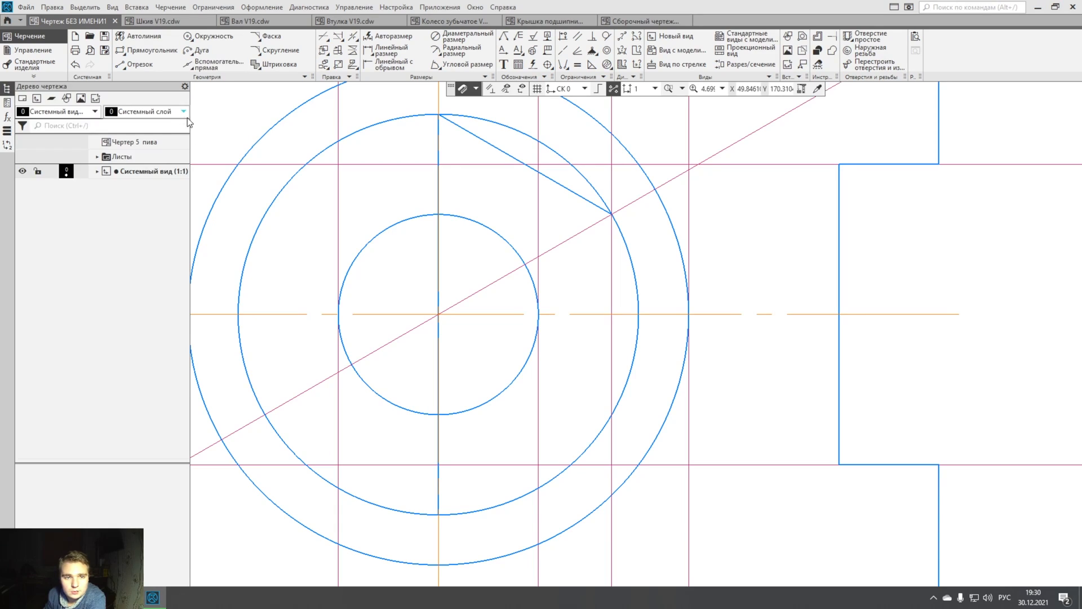
{"action": "left_click", "coordinate": [124, 65]}
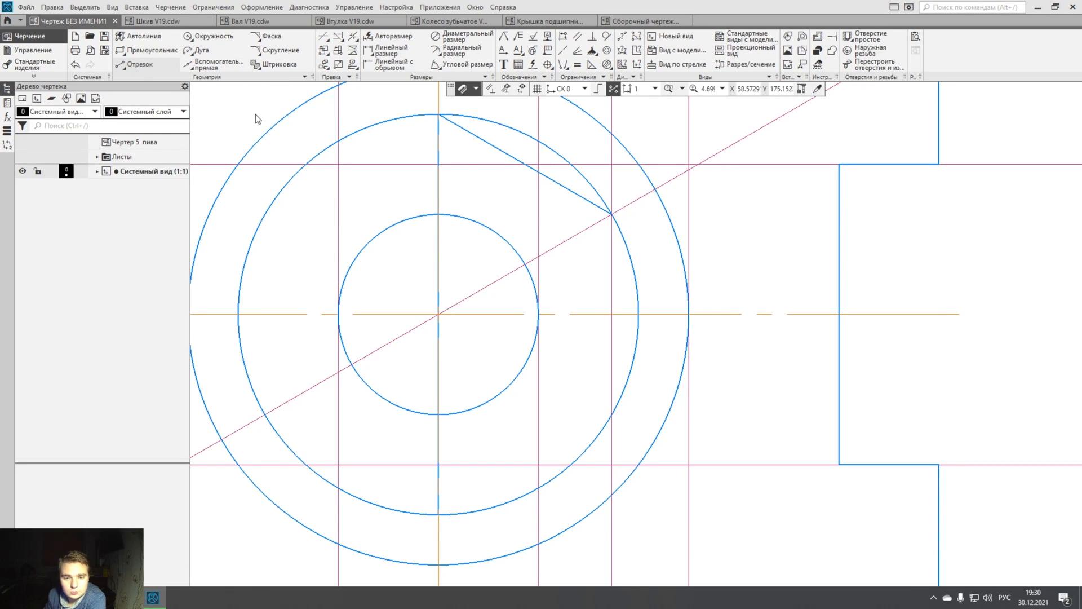
{"action": "left_click", "coordinate": [612, 414]}
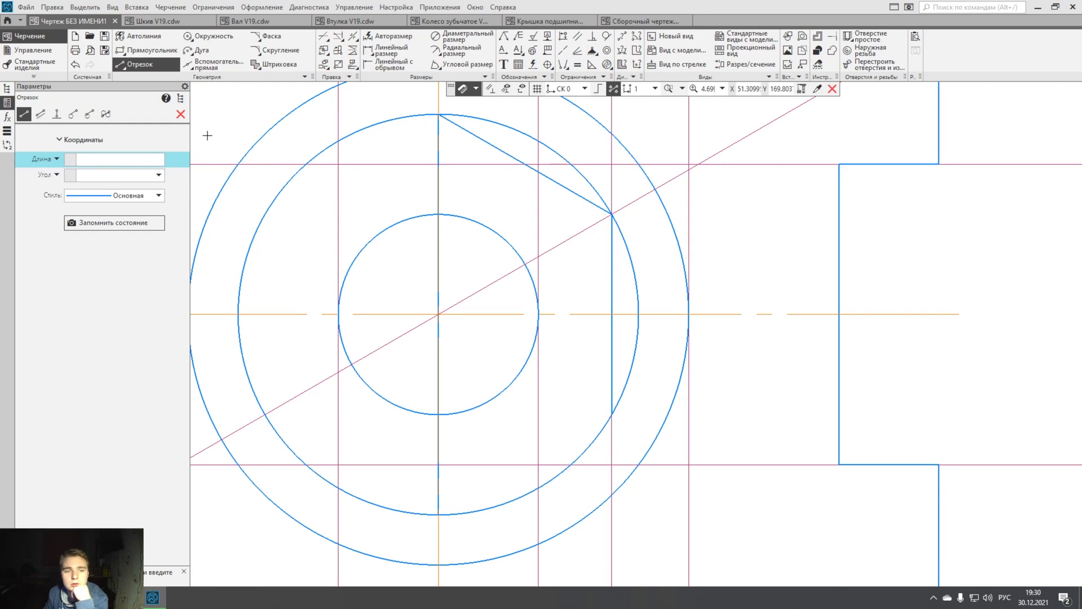
{"action": "left_click", "coordinate": [180, 114]}
- Mirror the upper slanted hexagon side about the horizontal centreline
{"action": "left_click", "coordinate": [587, 201]}
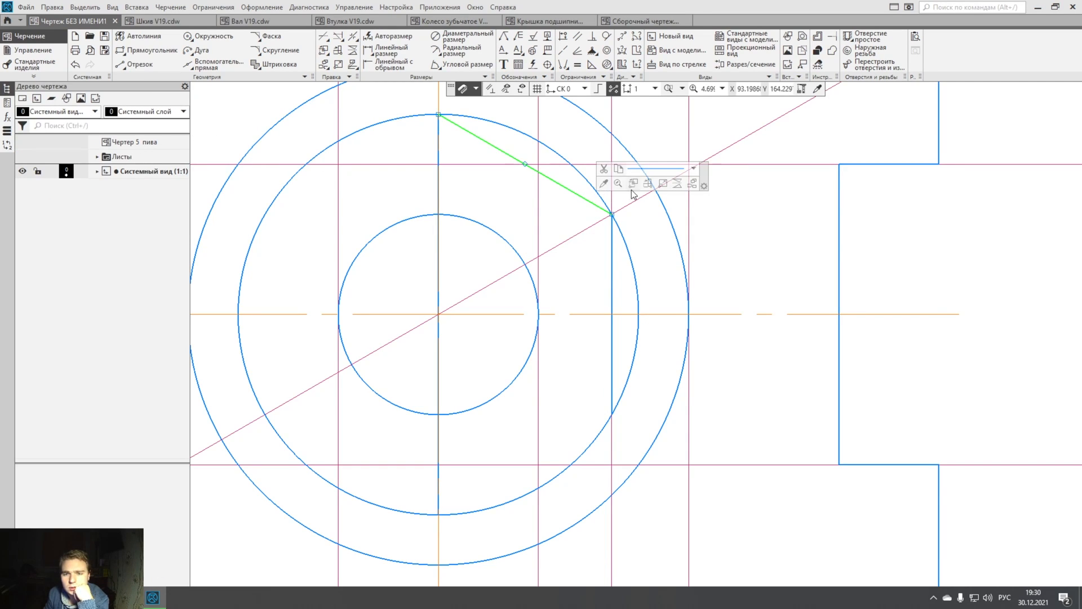
{"action": "left_click", "coordinate": [678, 184]}
{"action": "left_click", "coordinate": [612, 314]}
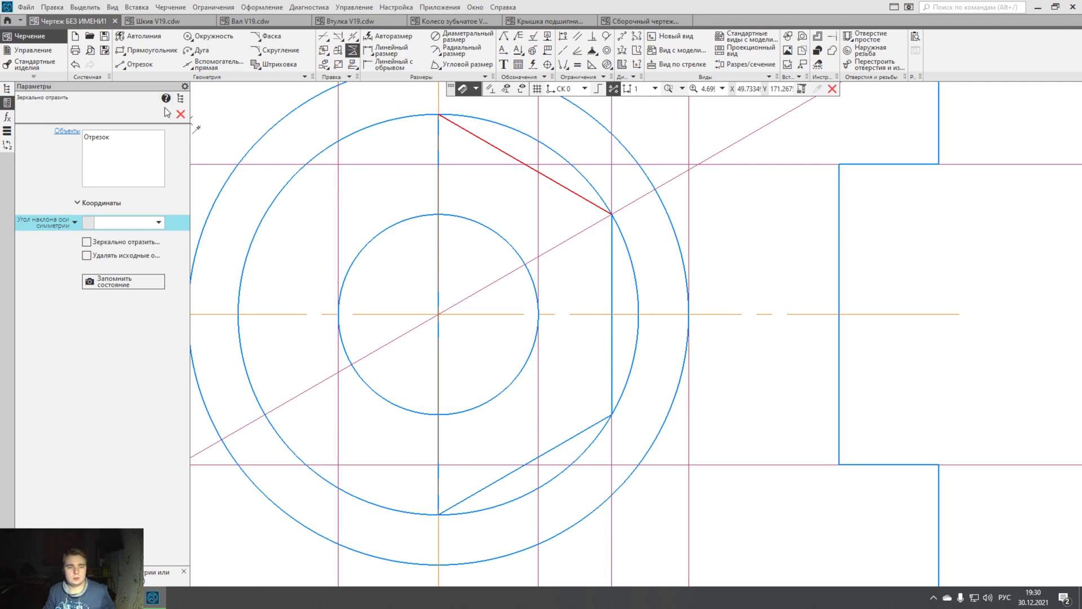
{"action": "left_click", "coordinate": [180, 114]}
- Mirror the three drawn hexagon sides about the vertical centreline and delete the inclined construction line
{"action": "left_click", "coordinate": [611, 248]}
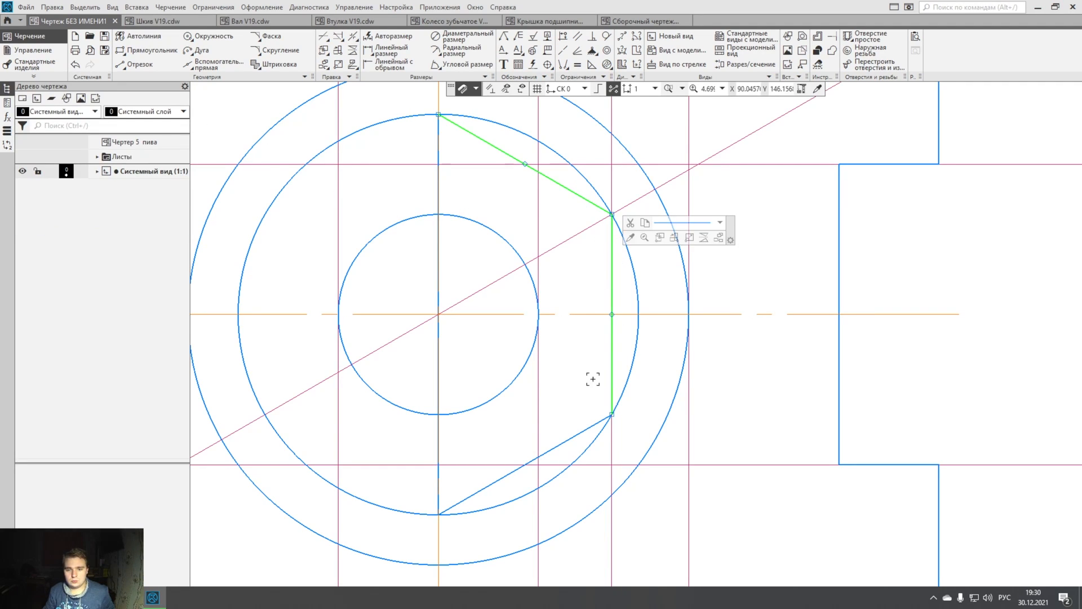
{"action": "left_click", "coordinate": [584, 430], "text": "ctrl"}
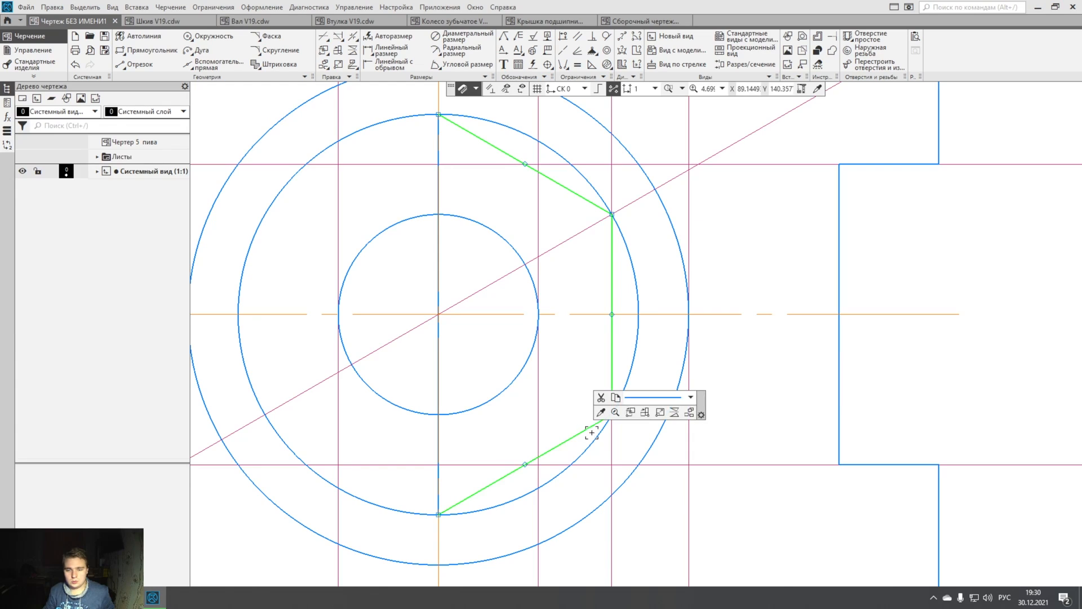
{"action": "left_click", "coordinate": [676, 414]}
{"action": "left_click", "coordinate": [439, 314]}
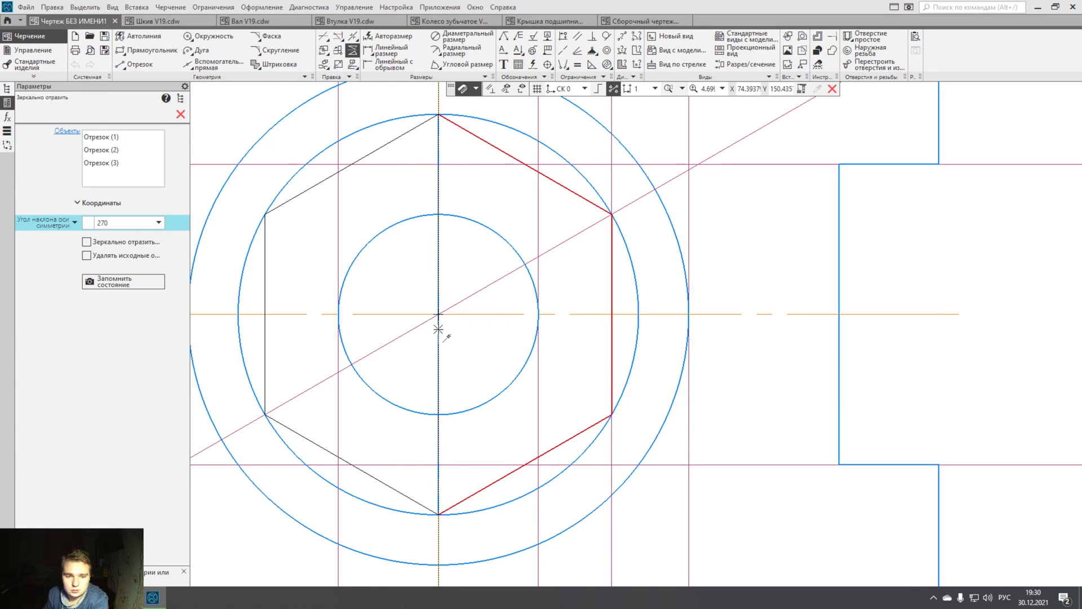
{"action": "left_click", "coordinate": [438, 329]}
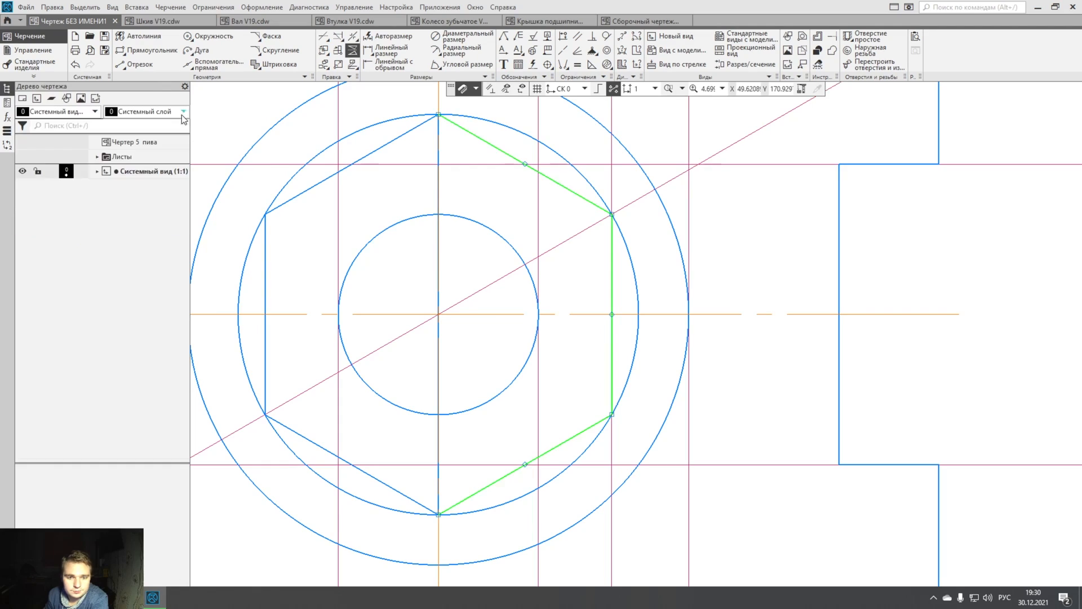
{"action": "left_click", "coordinate": [559, 245]}
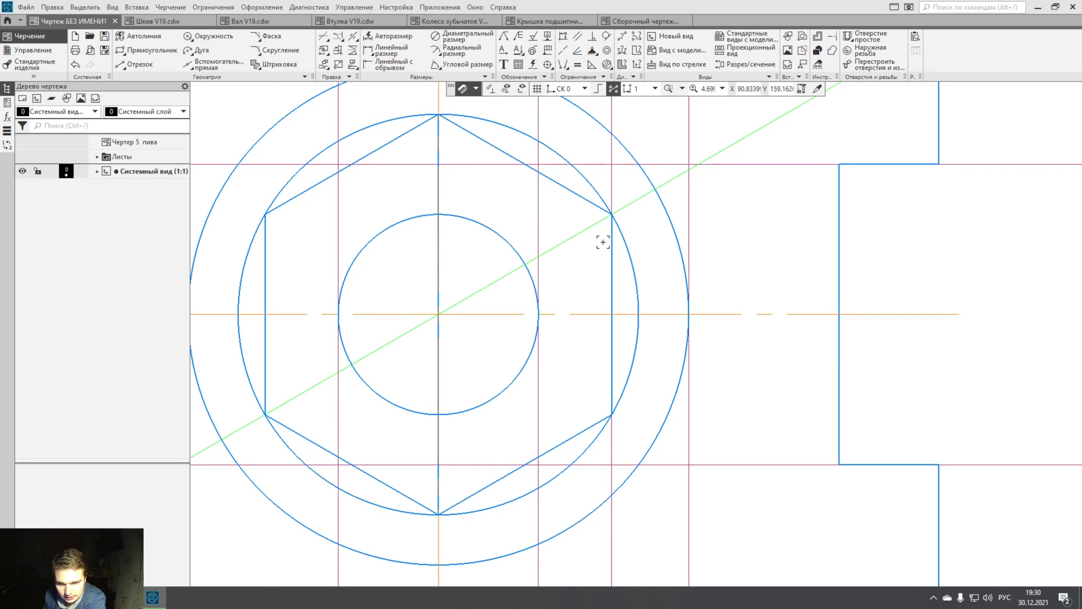
{"action": "key", "text": "Delete"}
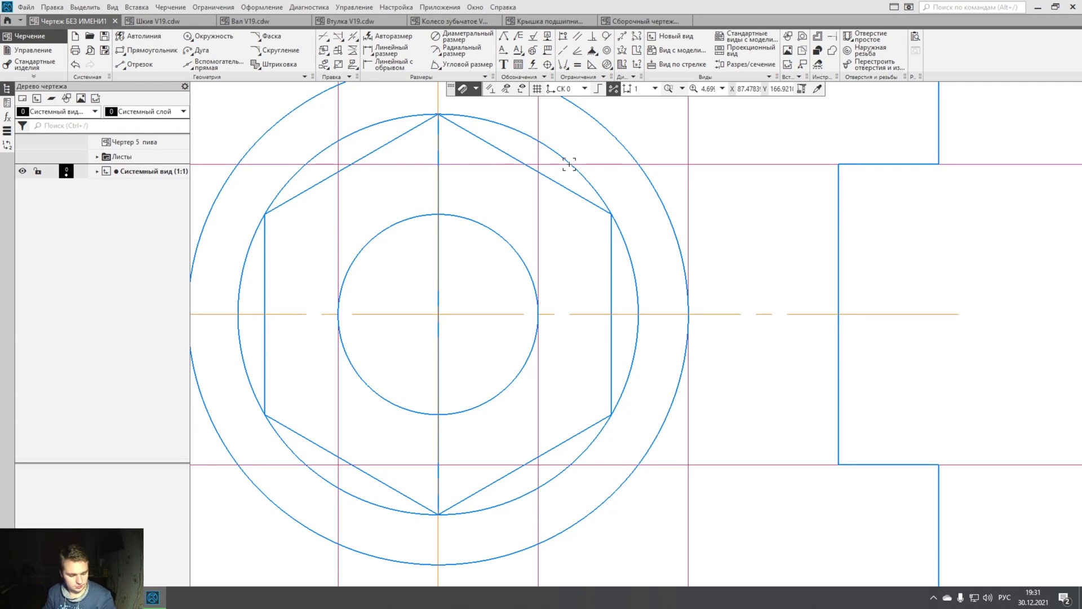
- Draw two 50 mm vertical lines in the Штриховая style up from the front view's base underside, aligned with the 20 mm circle's edges
{"action": "scroll", "coordinate": [606, 219], "scroll_direction": "down", "scroll_amount": 4}
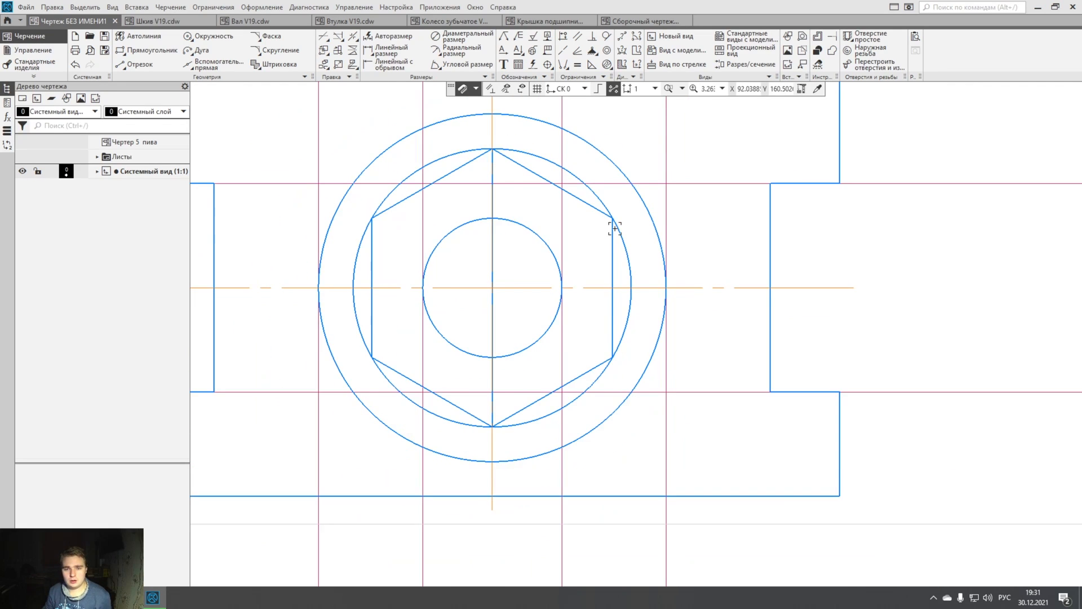
{"action": "scroll", "coordinate": [644, 200], "scroll_direction": "down", "scroll_amount": 5}
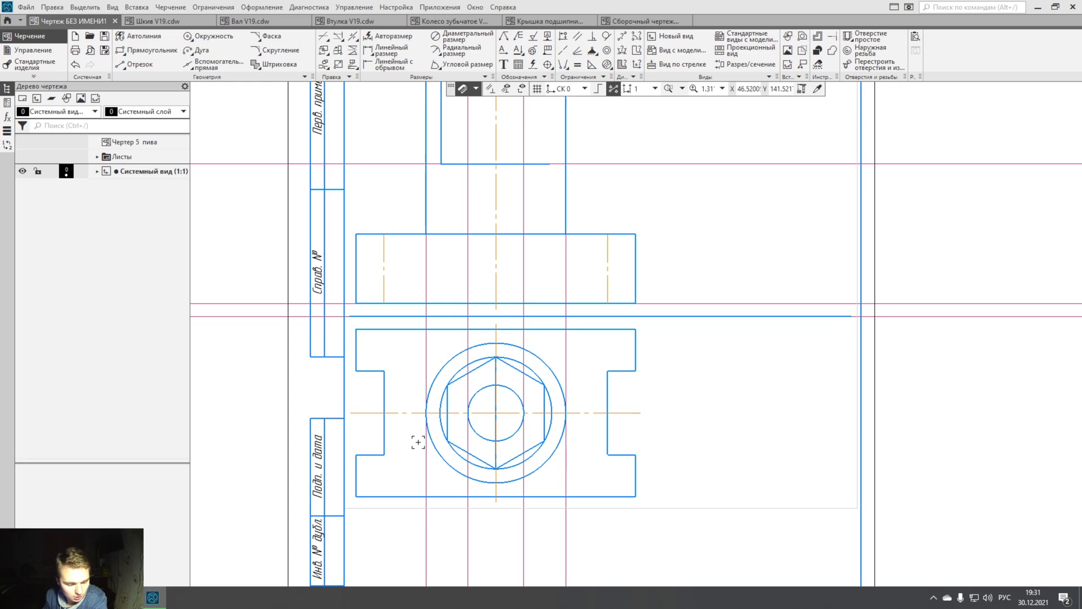
{"action": "mouse_move", "coordinate": [555, 341]}
{"action": "middle_mouse_down"}
{"action": "mouse_move", "coordinate": [532, 455]}
{"action": "mouse_move", "coordinate": [539, 422]}
{"action": "middle_mouse_up"}
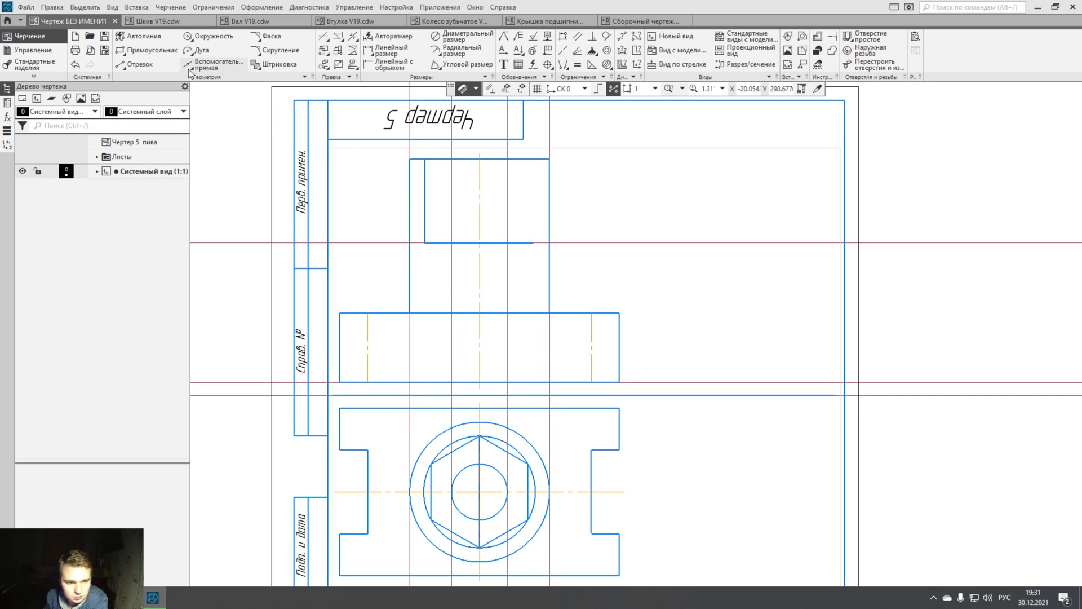
{"action": "left_click", "coordinate": [158, 66]}
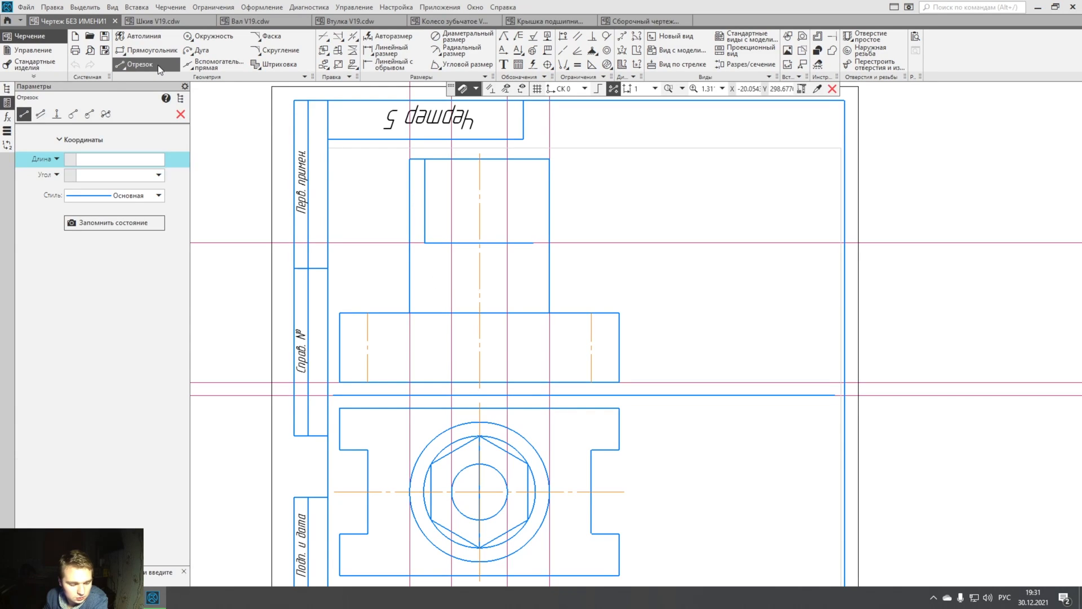
{"action": "left_click", "coordinate": [127, 195]}
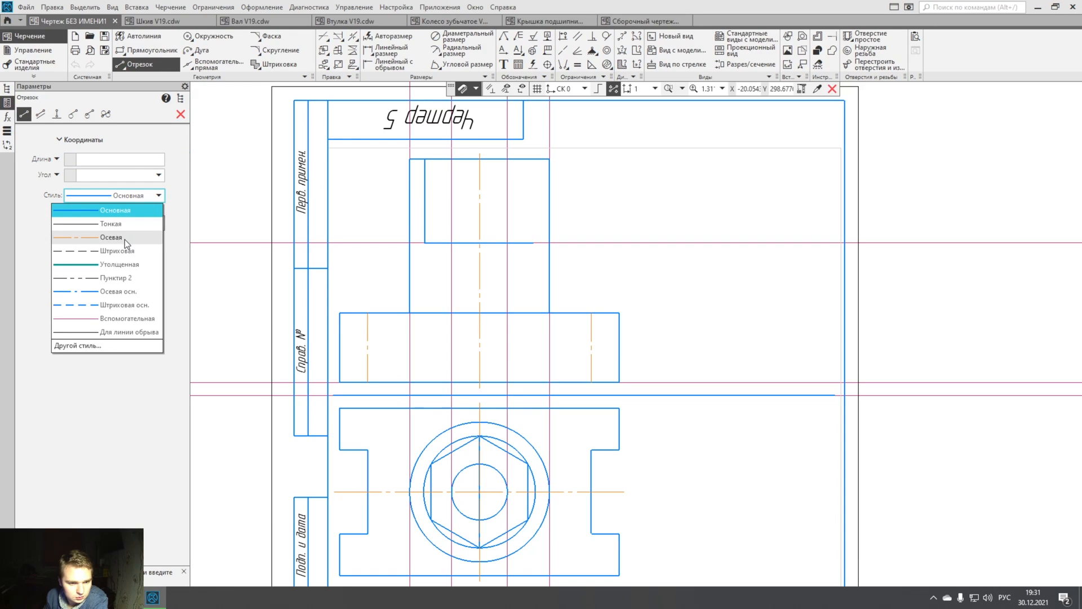
{"action": "left_click", "coordinate": [124, 237]}
{"action": "left_click", "coordinate": [452, 382]}
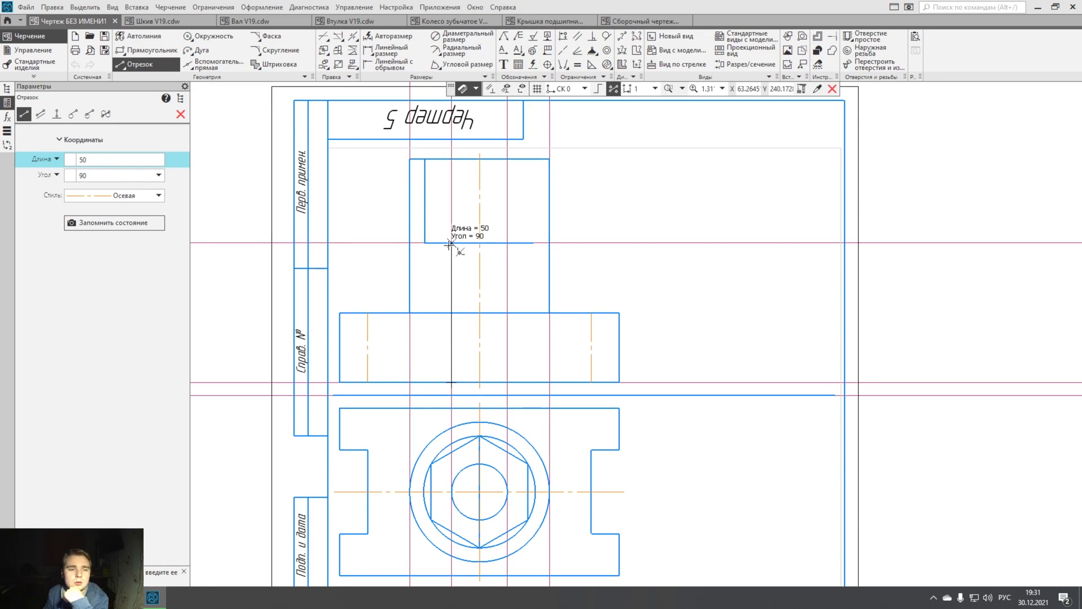
{"action": "left_click", "coordinate": [159, 195]}
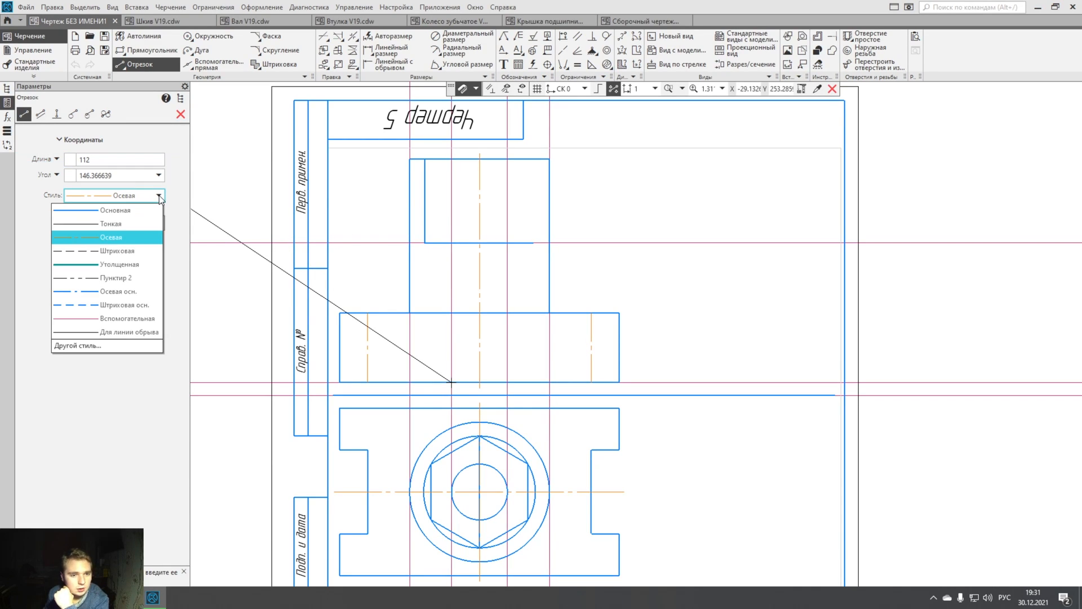
{"action": "left_click", "coordinate": [131, 249]}
{"action": "left_click", "coordinate": [452, 243]}
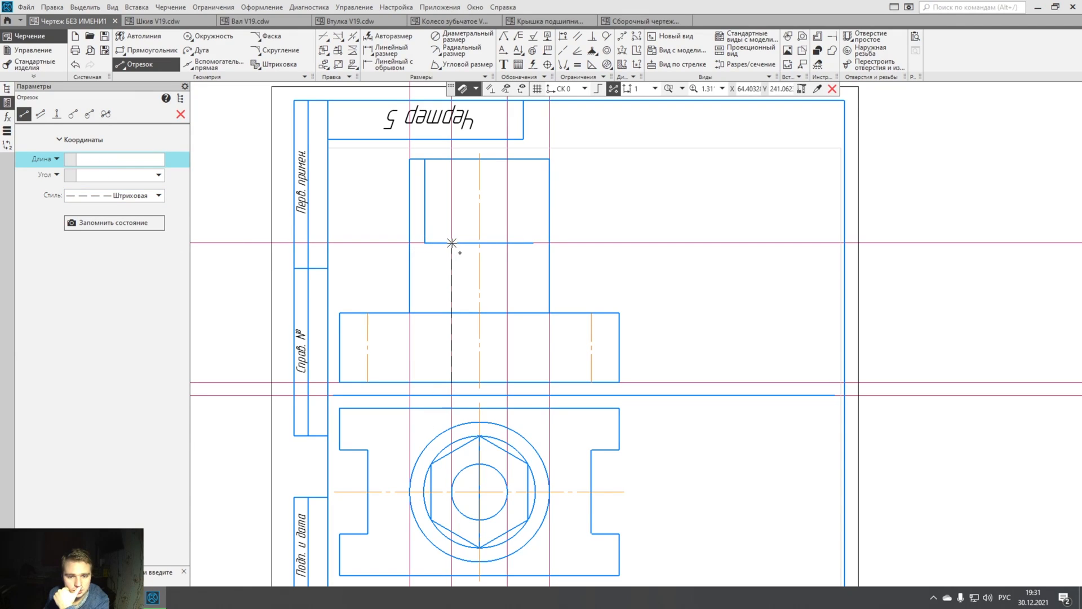
{"action": "left_click", "coordinate": [508, 382]}
{"action": "left_click", "coordinate": [508, 243]}
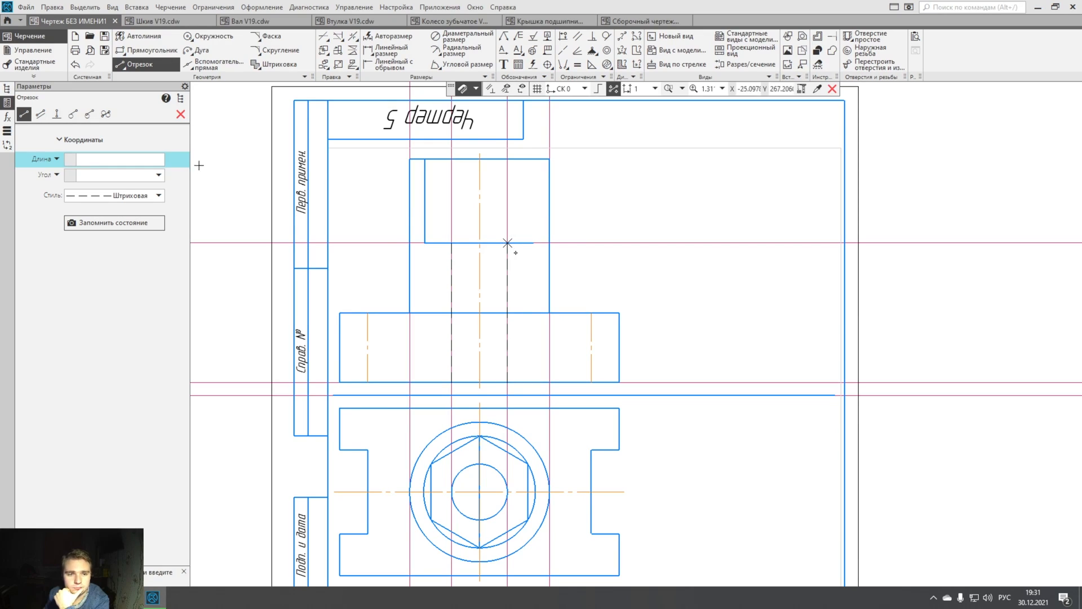
{"action": "left_click", "coordinate": [181, 115]}
- Change the two vertical notch lines in the front view's base from the Осевая to the Штриховая line style
{"action": "left_click", "coordinate": [369, 329]}
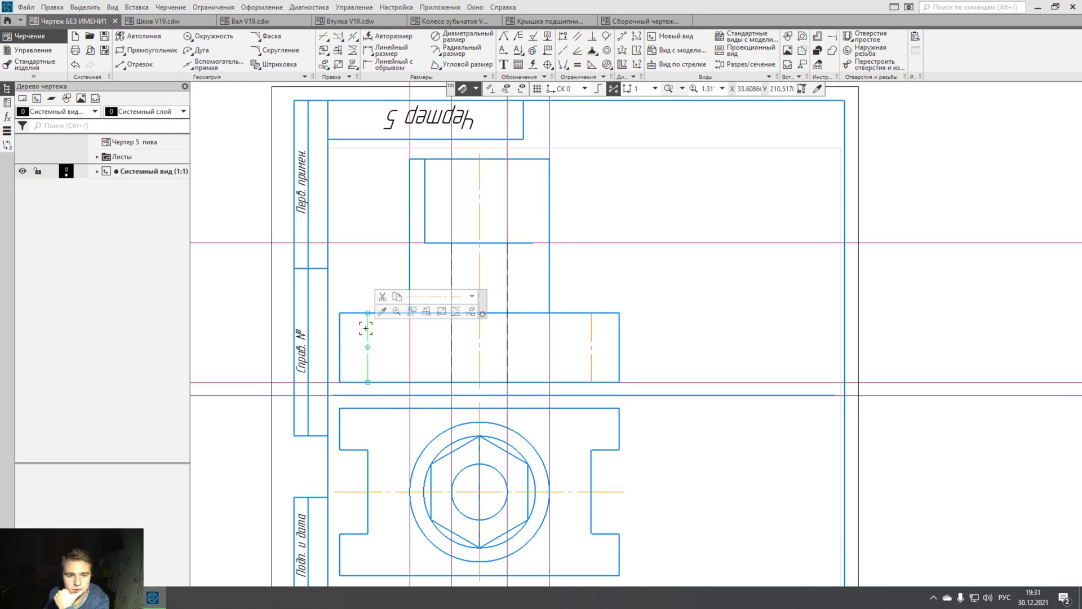
{"action": "left_click", "coordinate": [472, 296]}
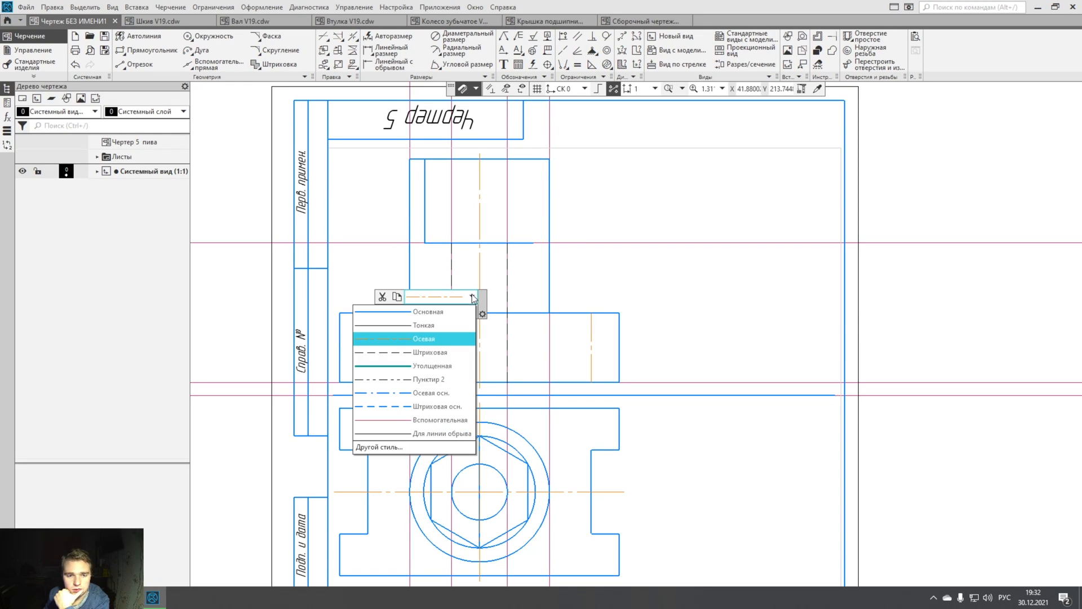
{"action": "left_click", "coordinate": [437, 354]}
{"action": "left_click", "coordinate": [591, 337]}
{"action": "left_click", "coordinate": [701, 308]}
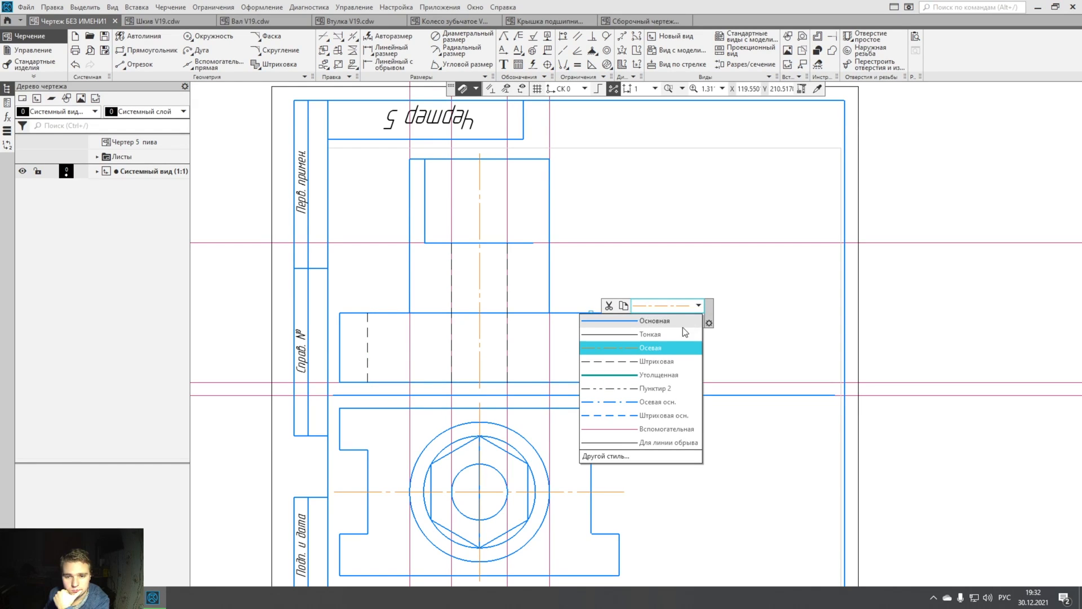
{"action": "left_click", "coordinate": [668, 356]}
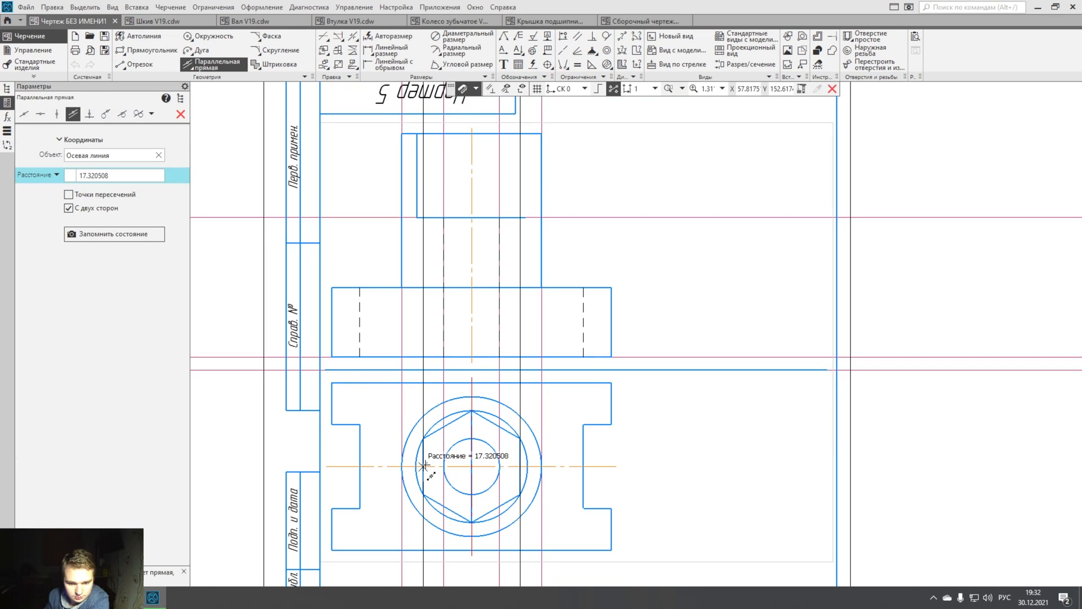
- Add construction lines through the hexagon's vertical sides and outline the 30 mm deep hexagonal recess in the front view with Штриховая lines
{"action": "left_click", "coordinate": [424, 466]}
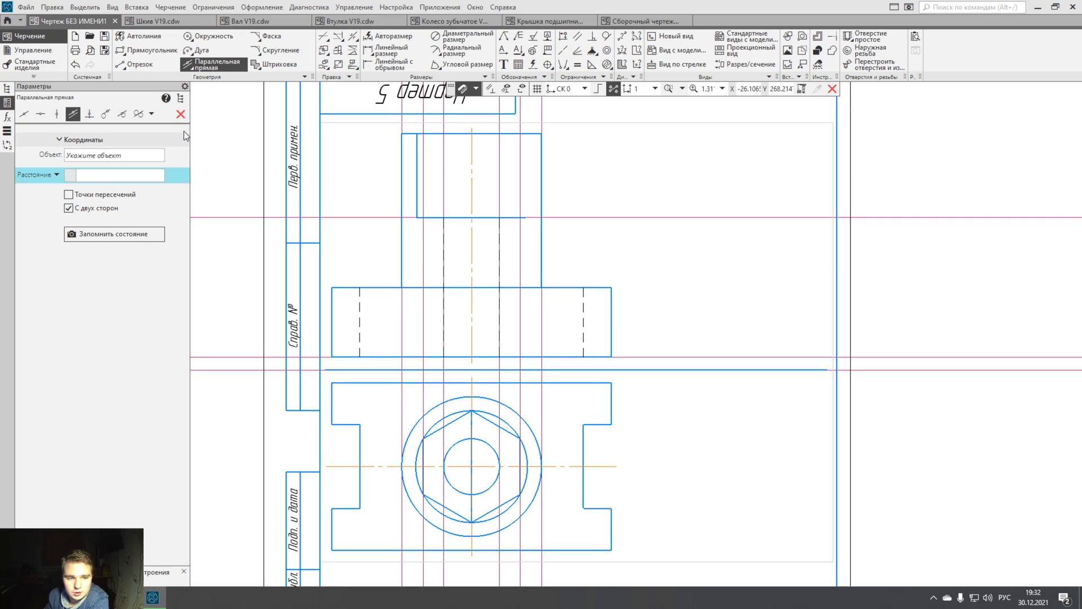
{"action": "left_click", "coordinate": [180, 114]}
{"action": "scroll", "coordinate": [467, 230], "scroll_direction": "up", "scroll_amount": 3}
{"action": "middle_click_drag", "start_coordinate": [444, 202], "coordinate": [445, 314]}
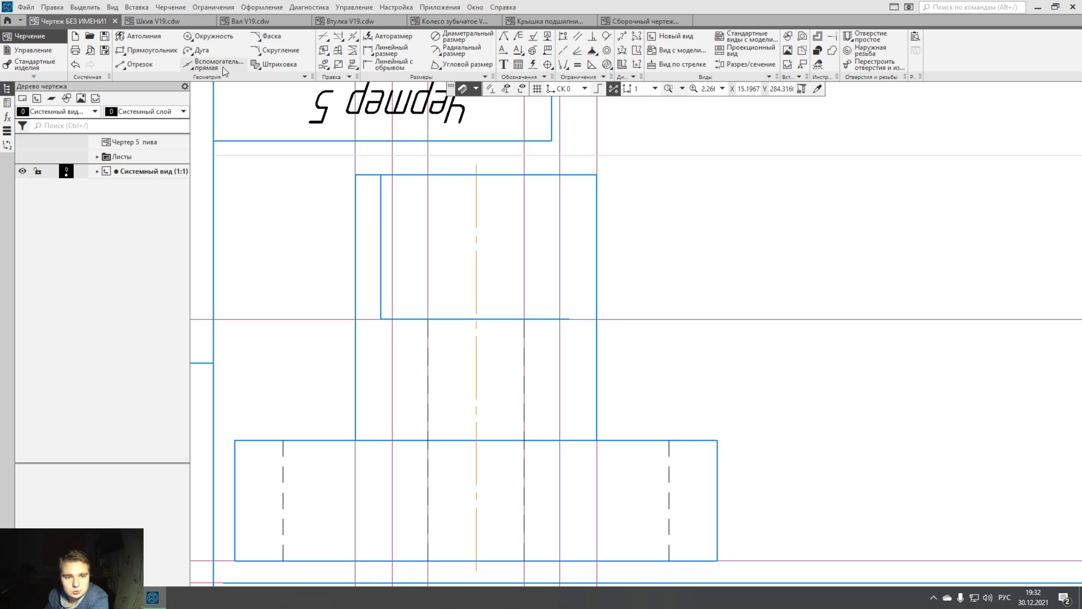
{"action": "left_click", "coordinate": [144, 65]}
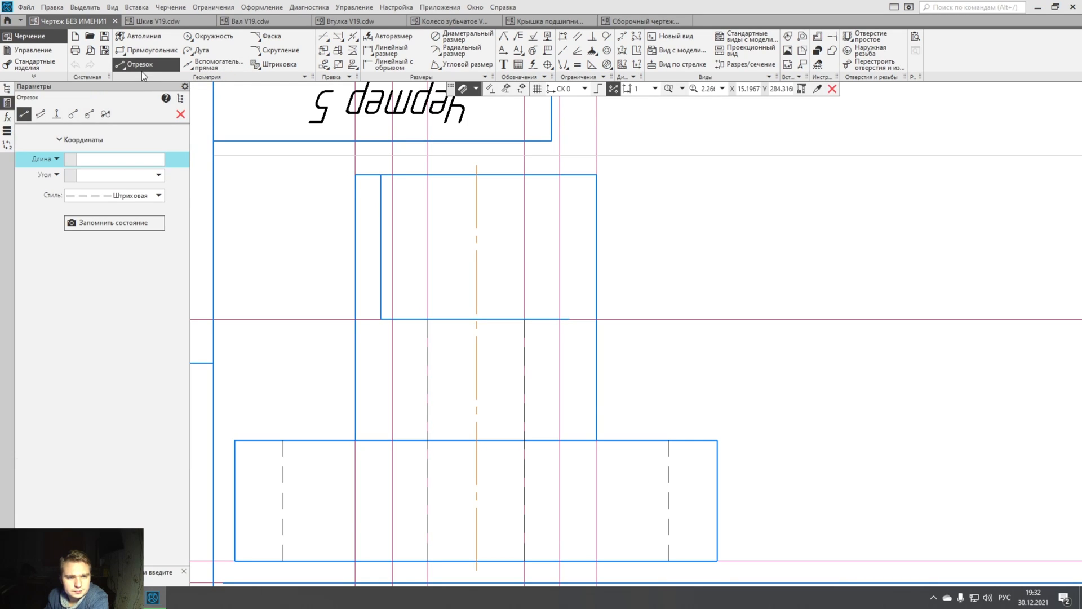
{"action": "middle_click_drag", "start_coordinate": [543, 292], "coordinate": [509, 149]}
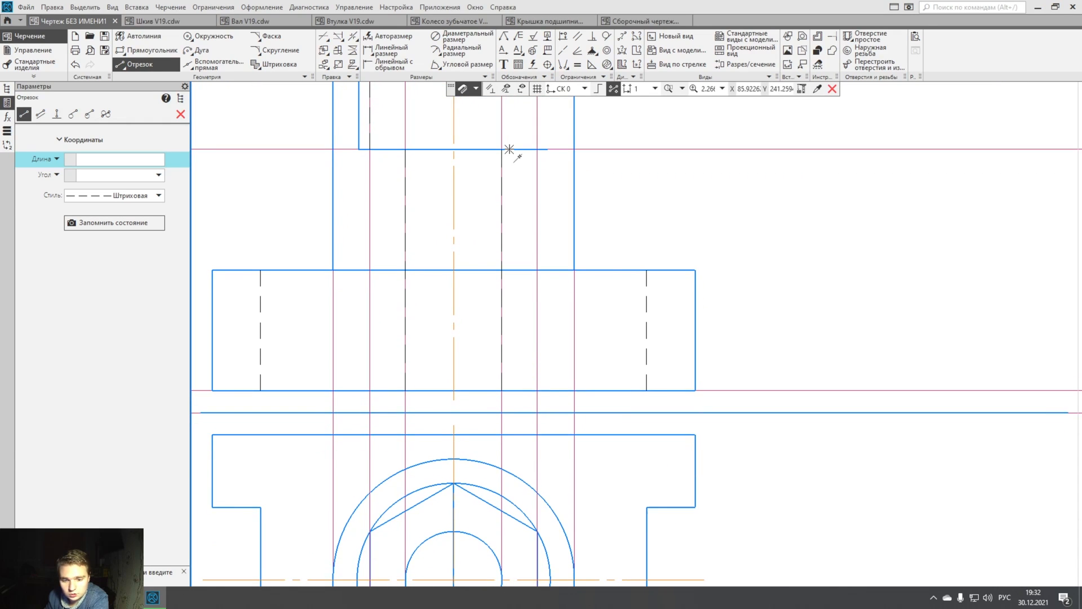
{"action": "scroll", "coordinate": [509, 149], "scroll_direction": "down", "scroll_amount": 1}
{"action": "mouse_move", "coordinate": [509, 210]}
{"action": "middle_mouse_down"}
{"action": "mouse_move", "coordinate": [519, 254]}
{"action": "mouse_move", "coordinate": [504, 213]}
{"action": "middle_mouse_up"}
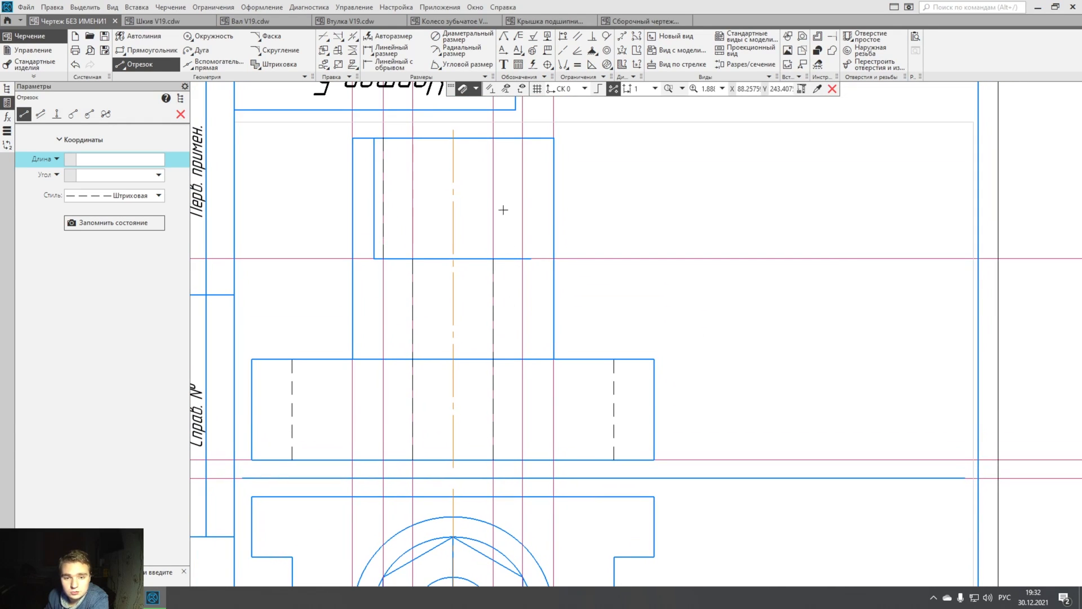
{"action": "left_click", "coordinate": [522, 138]}
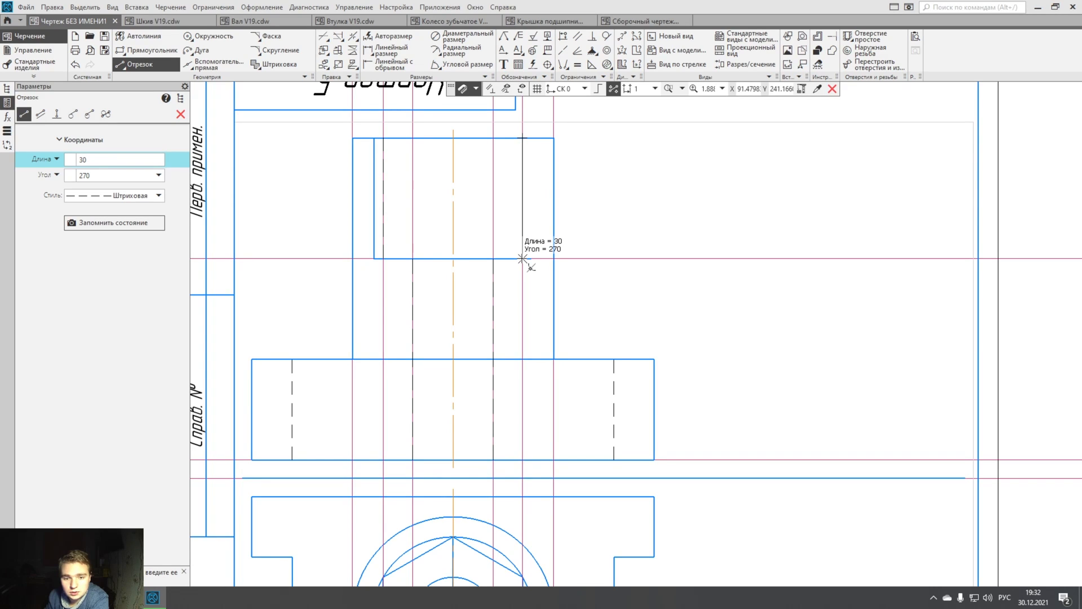
{"action": "mouse_move", "coordinate": [523, 259]}
{"action": "middle_mouse_down"}
{"action": "mouse_move", "coordinate": [519, 186]}
{"action": "mouse_move", "coordinate": [528, 286]}
{"action": "middle_mouse_up"}
{"action": "left_click", "coordinate": [519, 187]}
{"action": "left_click", "coordinate": [390, 286]}
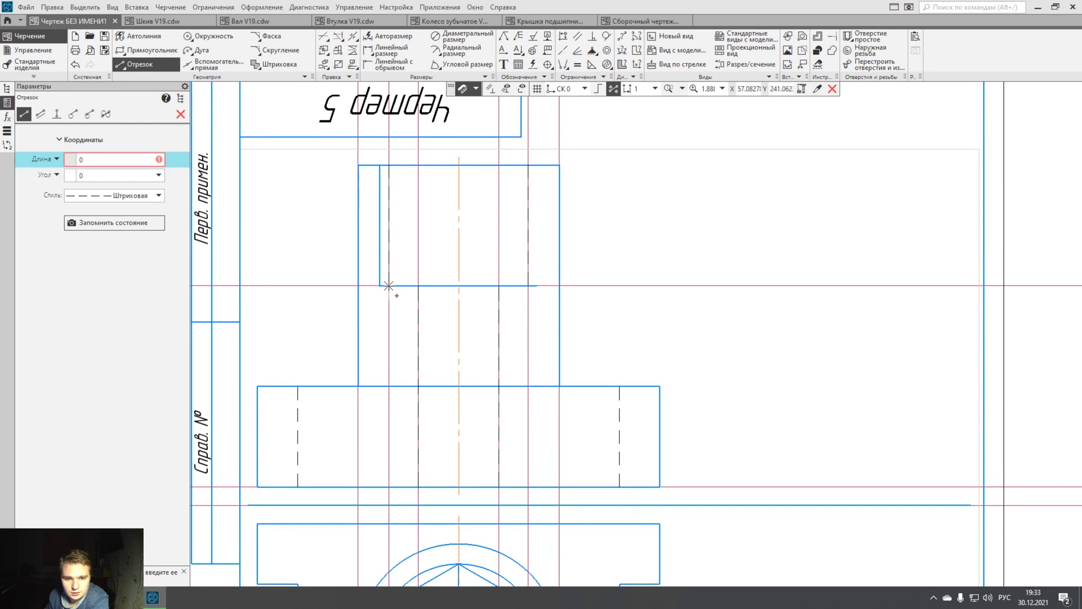
{"action": "key", "text": "Escape"}
{"action": "key", "text": "Escape"}
- Delete the old solid vertical and horizontal recess lines from the front view's upper cylinder
{"action": "left_click", "coordinate": [379, 233]}
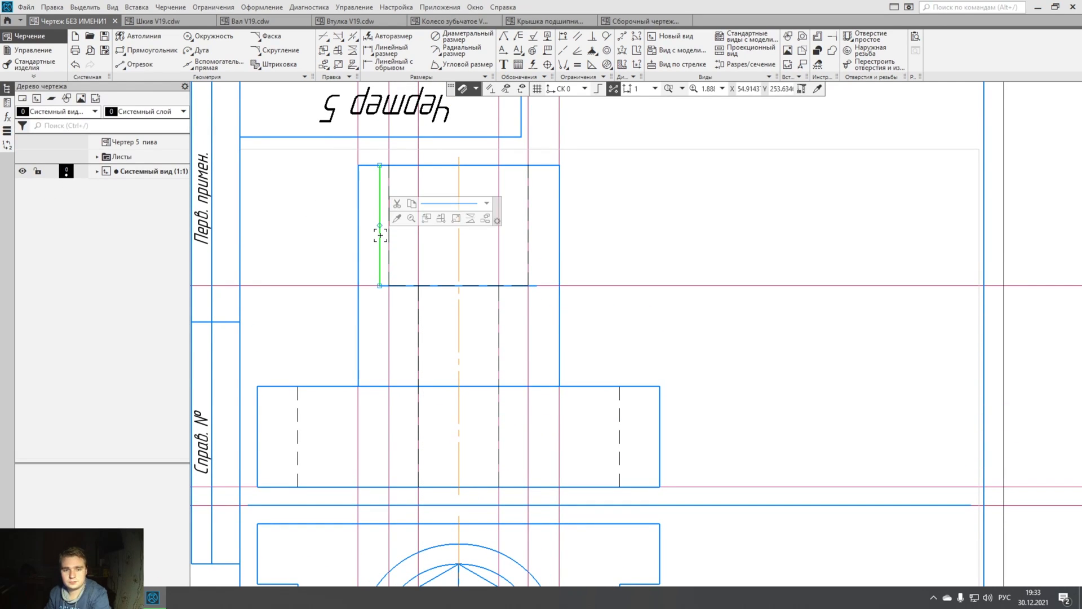
{"action": "key", "text": "Delete"}
{"action": "left_click", "coordinate": [383, 287]}
{"action": "key", "text": "Delete"}
- Delete the vertical construction lines running through the front and top views
{"action": "middle_click_drag", "start_coordinate": [404, 281], "coordinate": [410, 311]}
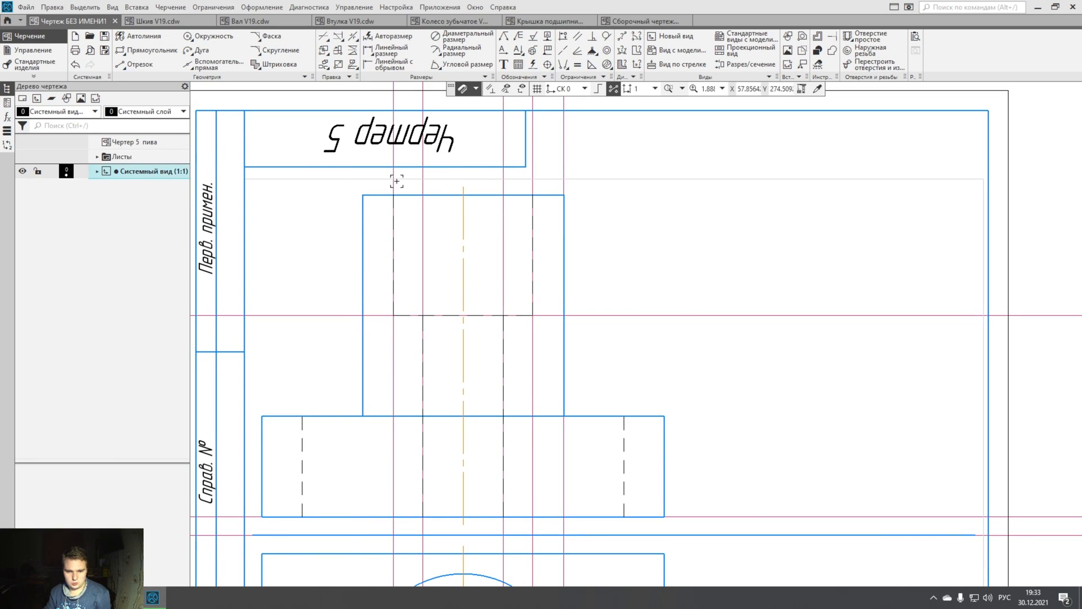
{"action": "left_click", "coordinate": [397, 180]}
{"action": "key", "text": "Delete"}
{"action": "left_click", "coordinate": [691, 159]}
{"action": "left_click", "coordinate": [347, 192]}
{"action": "left_click", "coordinate": [310, 222]}
{"action": "left_click", "coordinate": [677, 149]}
{"action": "left_click", "coordinate": [393, 187]}
{"action": "key", "text": "Delete"}
{"action": "left_click", "coordinate": [423, 188]}
{"action": "key", "text": "Delete"}
{"action": "left_click", "coordinate": [504, 187]}
{"action": "key", "text": "Delete"}
{"action": "left_click", "coordinate": [533, 189]}
{"action": "key", "text": "Delete"}
{"action": "left_click", "coordinate": [564, 184]}
{"action": "key", "text": "Delete"}
- Add horizontal construction lines through the front view cylinder's top edge and the base's upper edge
{"action": "scroll", "coordinate": [664, 230], "scroll_direction": "down", "scroll_amount": 1}
{"action": "scroll", "coordinate": [626, 163], "scroll_direction": "down", "scroll_amount": 1}
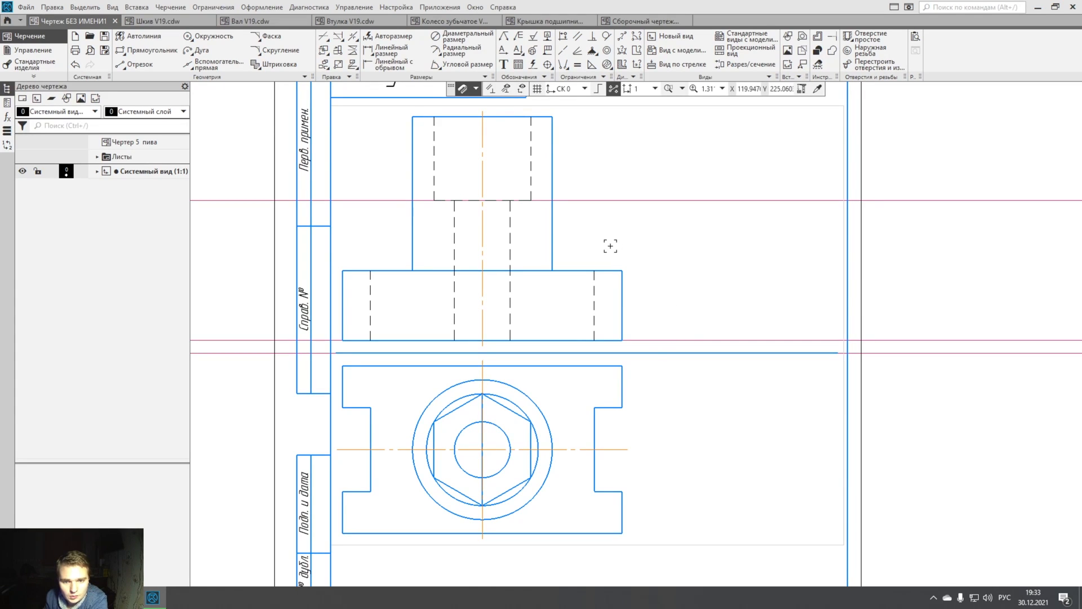
{"action": "left_click", "coordinate": [606, 201]}
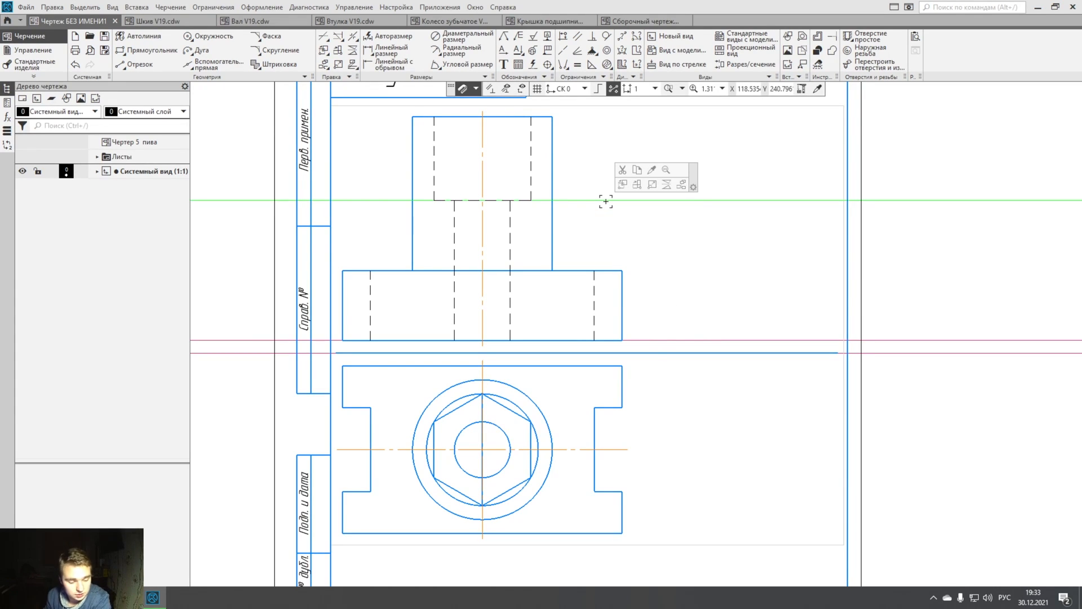
{"action": "middle_click_drag", "start_coordinate": [571, 195], "coordinate": [553, 253]}
{"action": "left_click", "coordinate": [239, 63]}
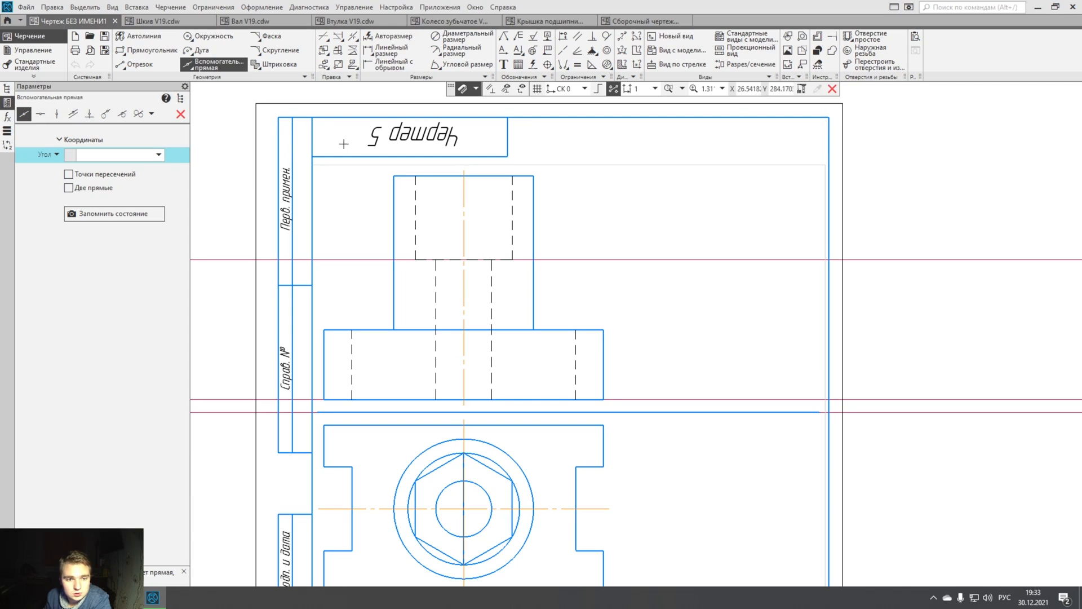
{"action": "left_click", "coordinate": [40, 114]}
{"action": "left_click", "coordinate": [533, 175]}
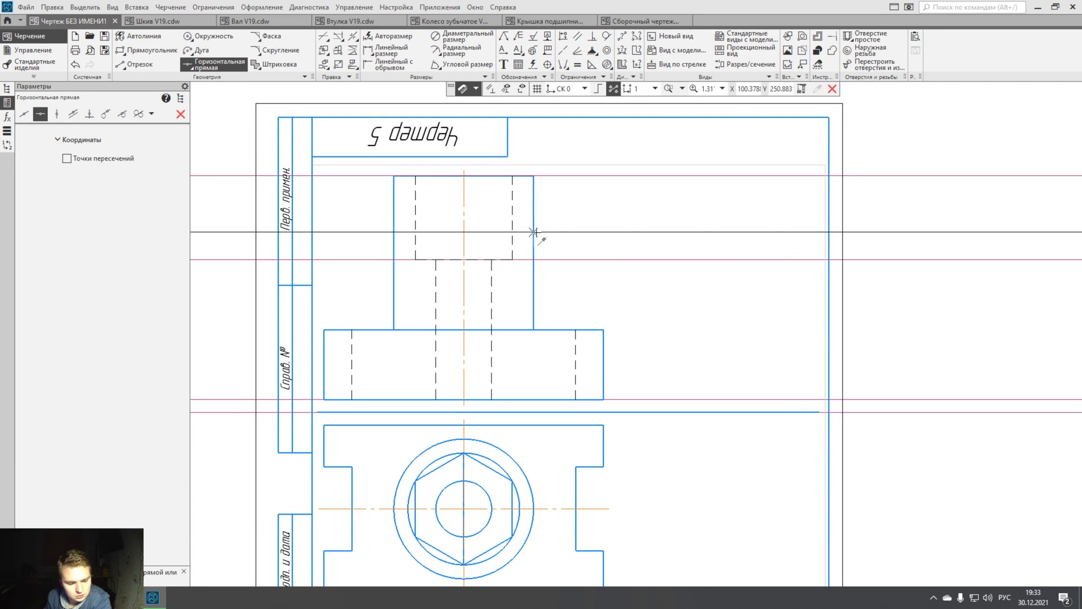
{"action": "left_click", "coordinate": [533, 330]}
- Add horizontal construction lines through the top view's upper plate edge, outer circle, hexagon vertices, notch edge and horizontal centre line
{"action": "middle_click_drag", "start_coordinate": [555, 365], "coordinate": [519, 268]}
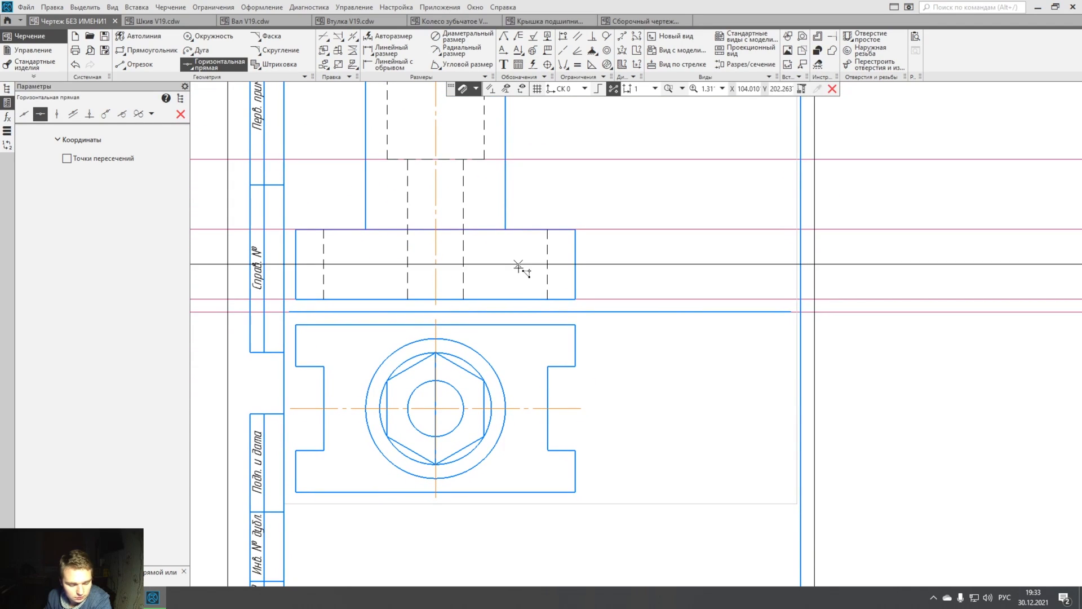
{"action": "left_click", "coordinate": [575, 325]}
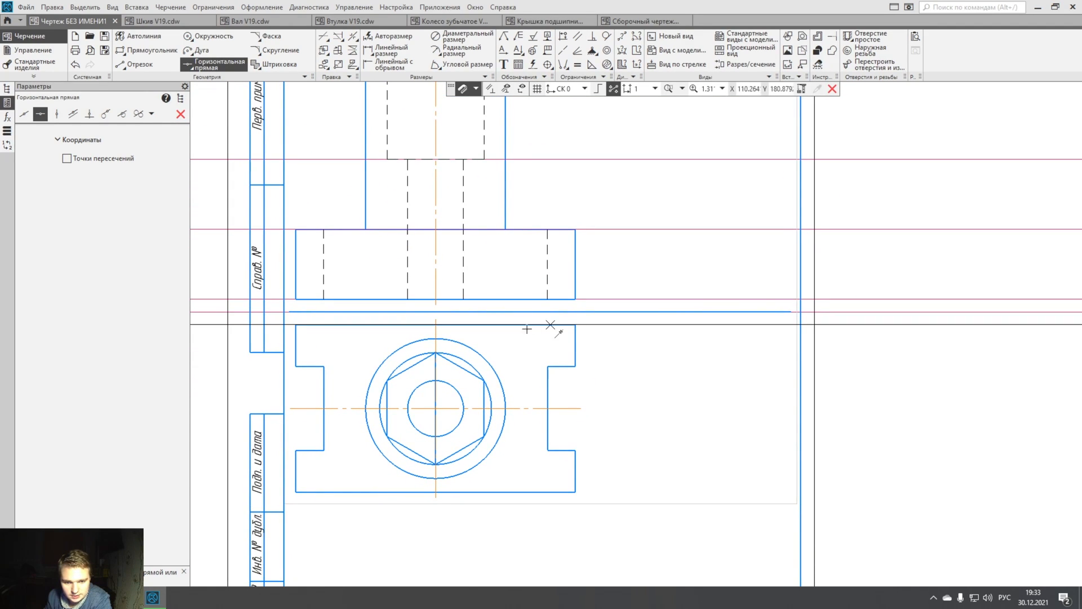
{"action": "left_click", "coordinate": [437, 338]}
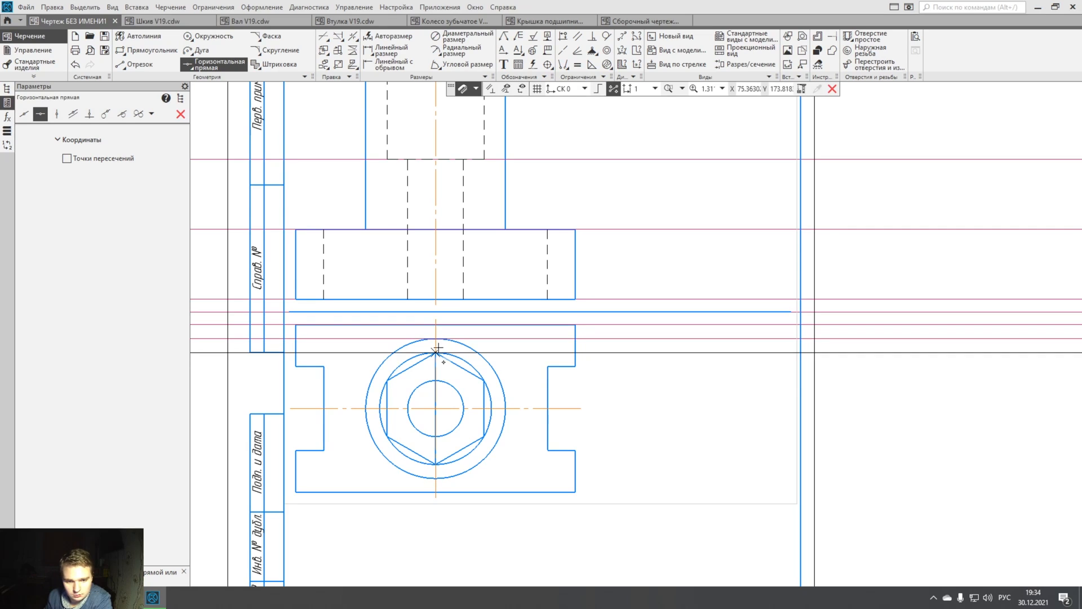
{"action": "left_click", "coordinate": [436, 352]}
{"action": "middle_click_drag", "start_coordinate": [438, 355], "coordinate": [439, 297]}
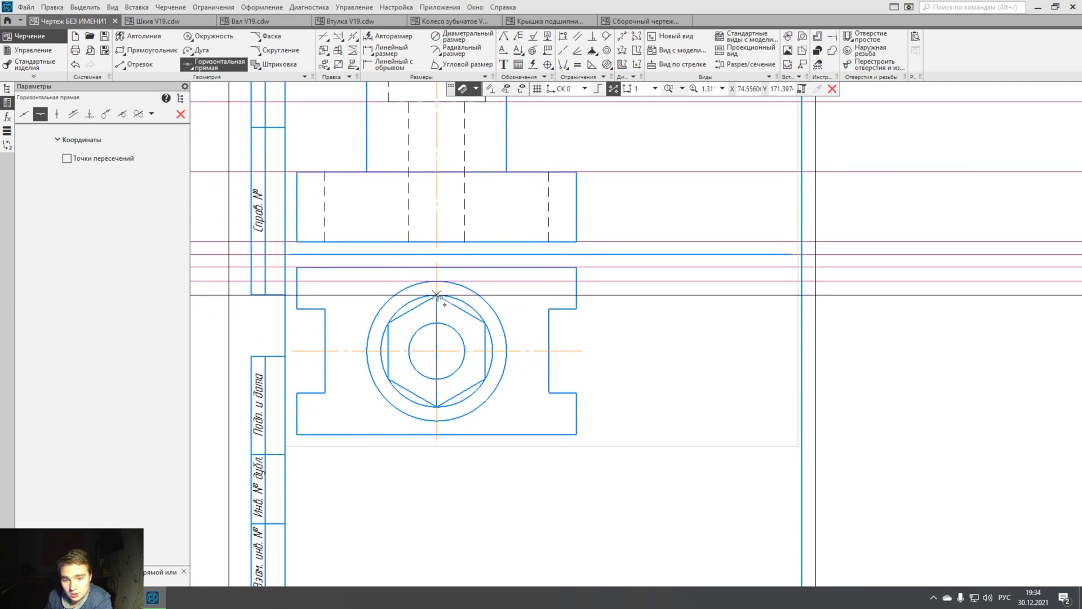
{"action": "left_click", "coordinate": [576, 309]}
{"action": "left_click", "coordinate": [485, 324]}
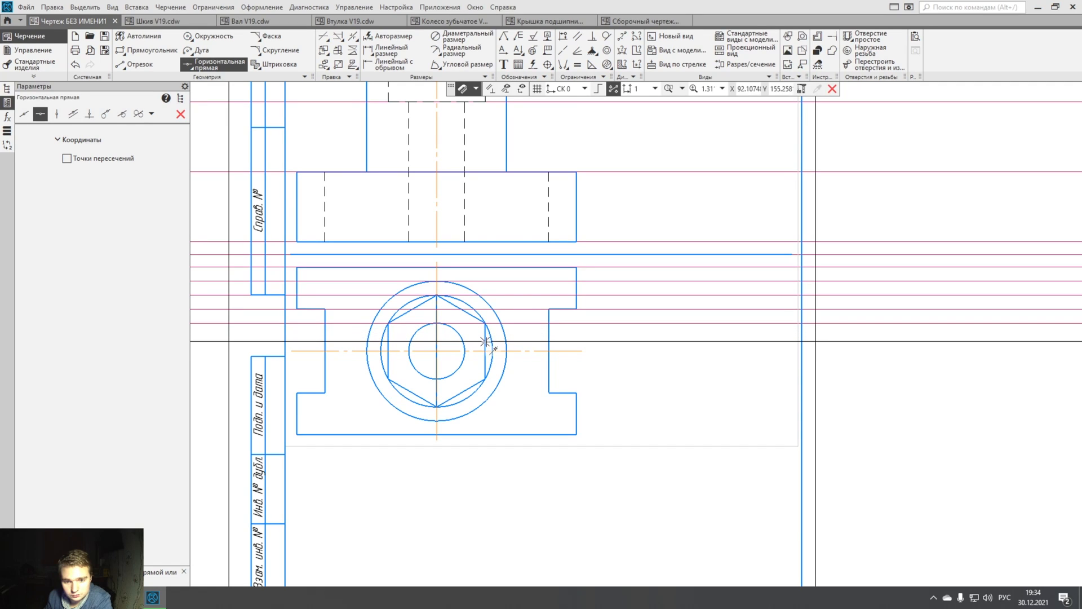
{"action": "left_click", "coordinate": [485, 351]}
{"action": "middle_click_drag", "start_coordinate": [508, 346], "coordinate": [498, 343]}
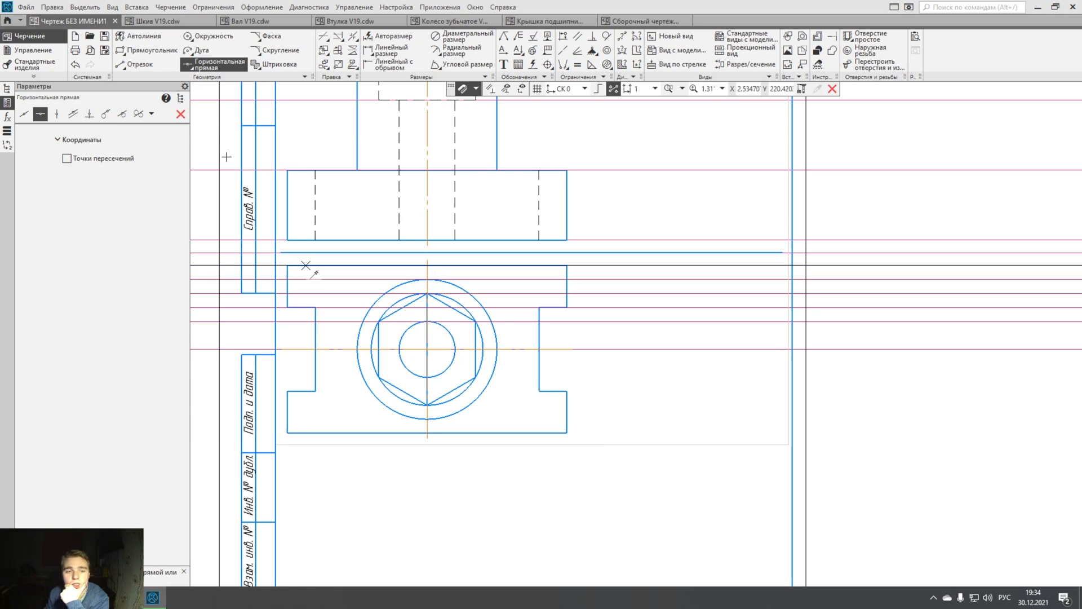
{"action": "left_click", "coordinate": [180, 114]}
- Add a vertical construction line just right of the two views, crossing the horizontal axis line between them
{"action": "scroll", "coordinate": [350, 411], "scroll_direction": "down", "scroll_amount": 2}
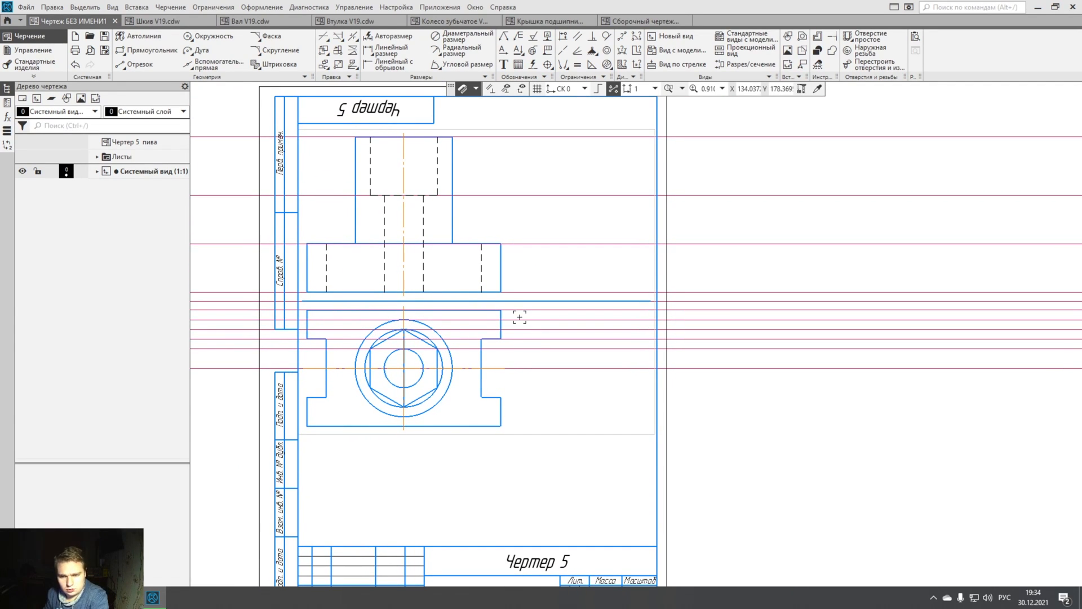
{"action": "left_click", "coordinate": [625, 302]}
{"action": "left_click", "coordinate": [135, 63]}
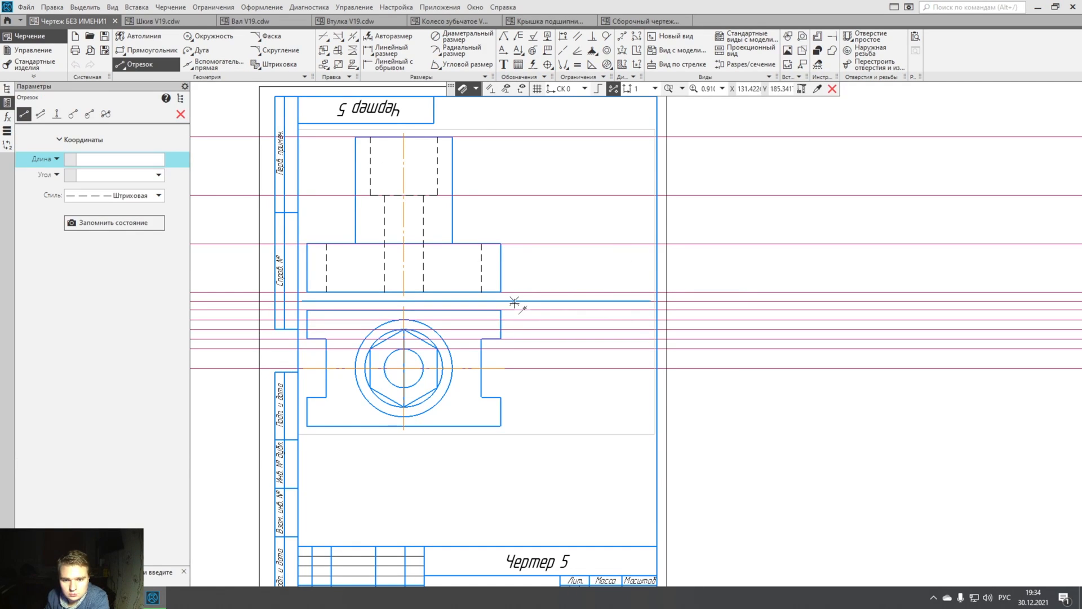
{"action": "left_click", "coordinate": [514, 303]}
{"action": "left_click", "coordinate": [181, 114]}
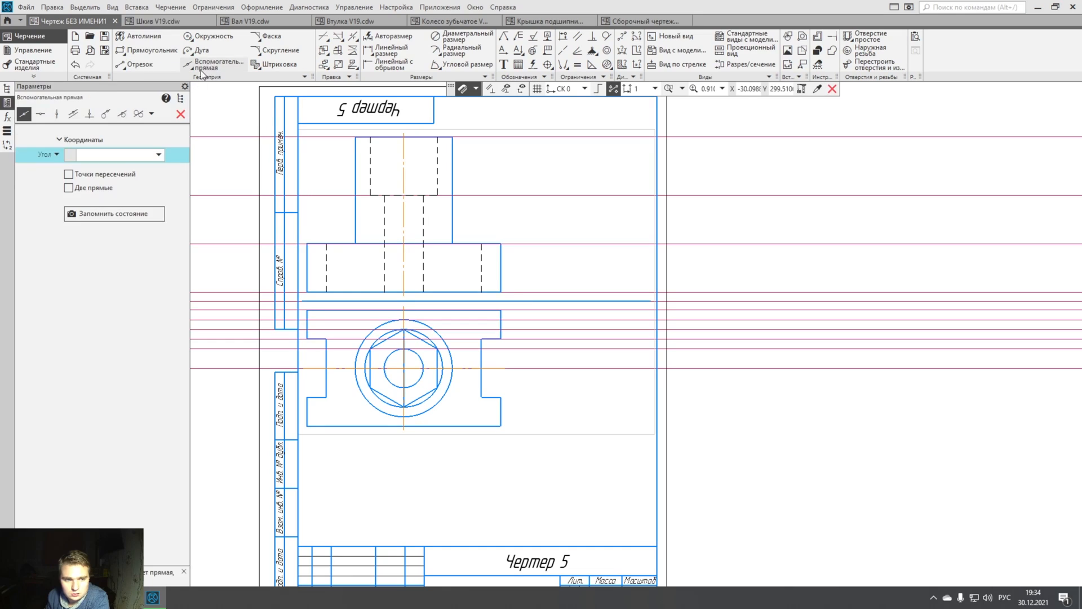
{"action": "left_click", "coordinate": [213, 63]}
{"action": "left_click", "coordinate": [57, 114]}
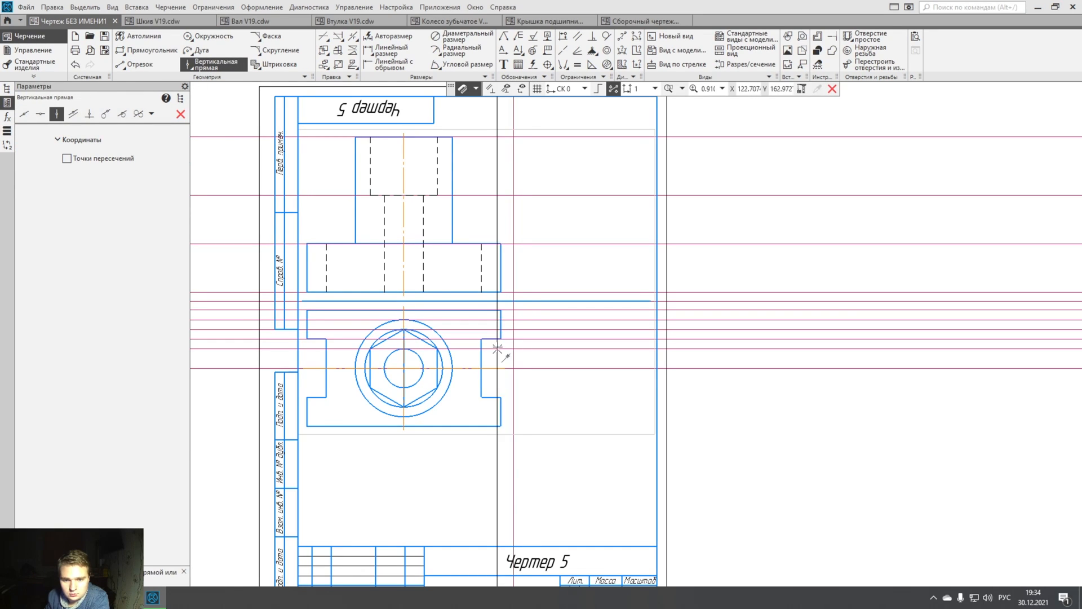
{"action": "left_click", "coordinate": [180, 115]}
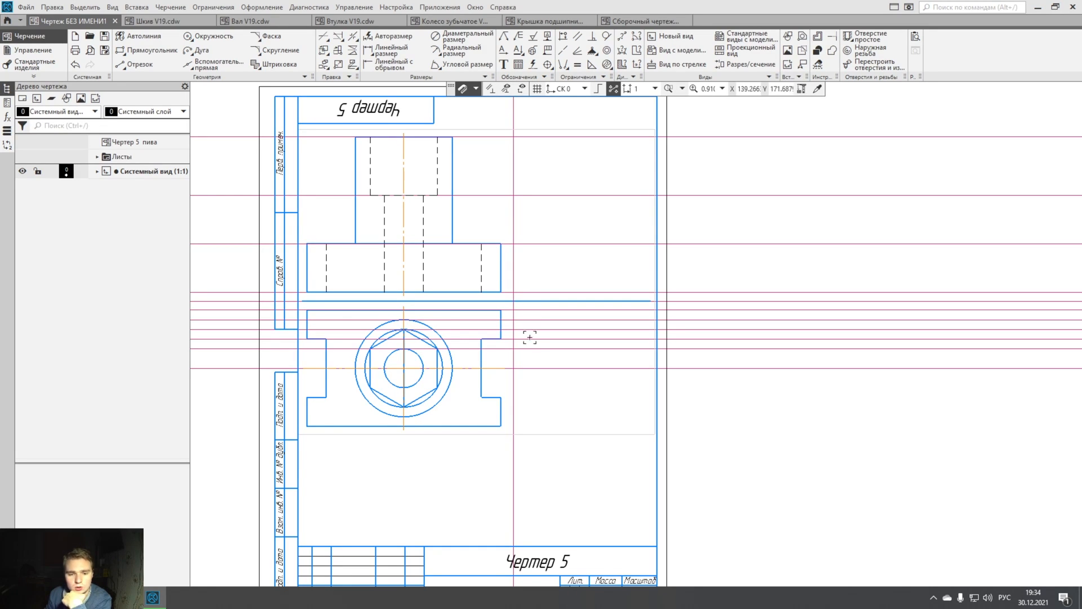
- Mirror the front view base's right edge about the vertical construction line
{"action": "scroll", "coordinate": [530, 325], "scroll_direction": "up", "scroll_amount": 5}
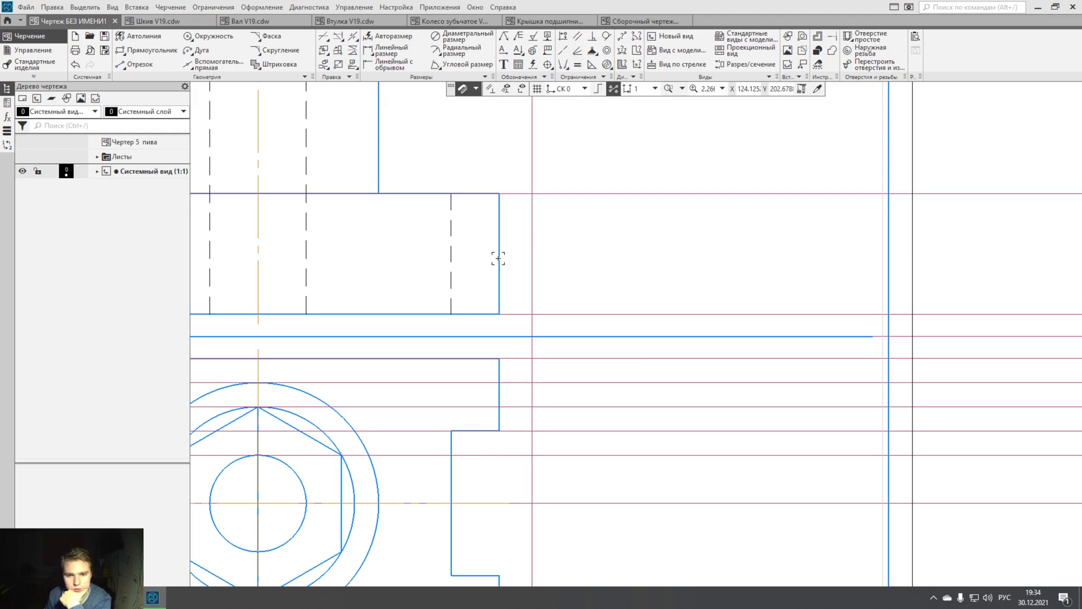
{"action": "left_click", "coordinate": [498, 258]}
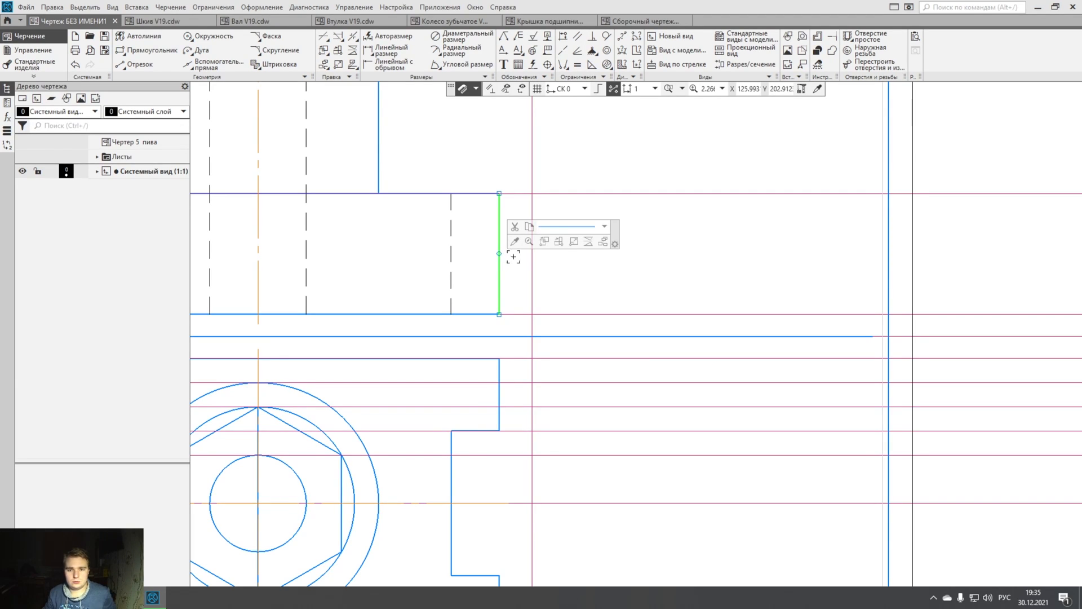
{"action": "left_click", "coordinate": [588, 242]}
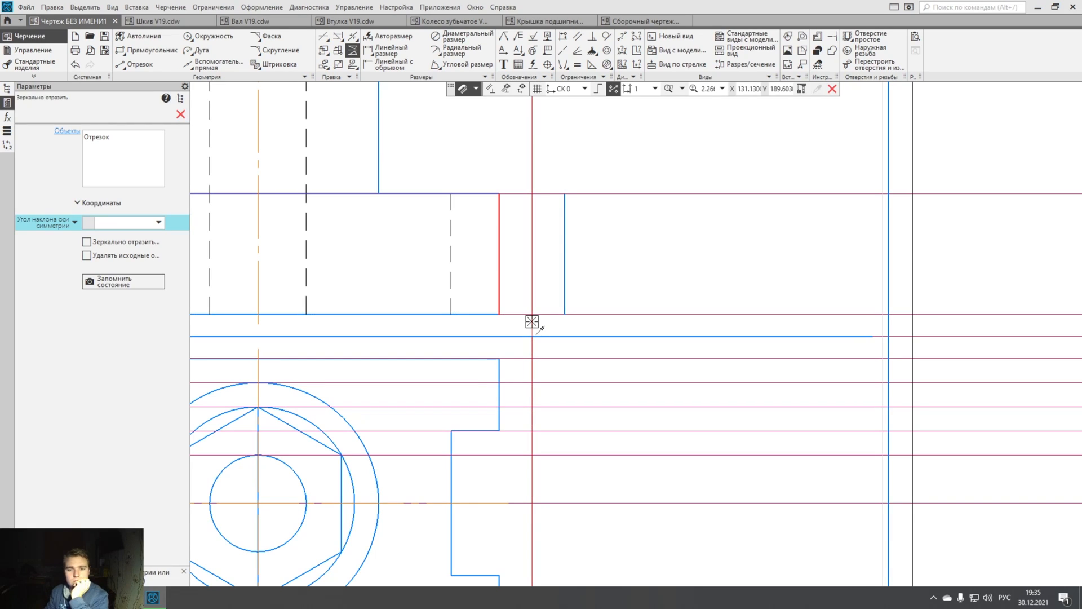
{"action": "middle_click_drag", "start_coordinate": [532, 322], "coordinate": [530, 270]}
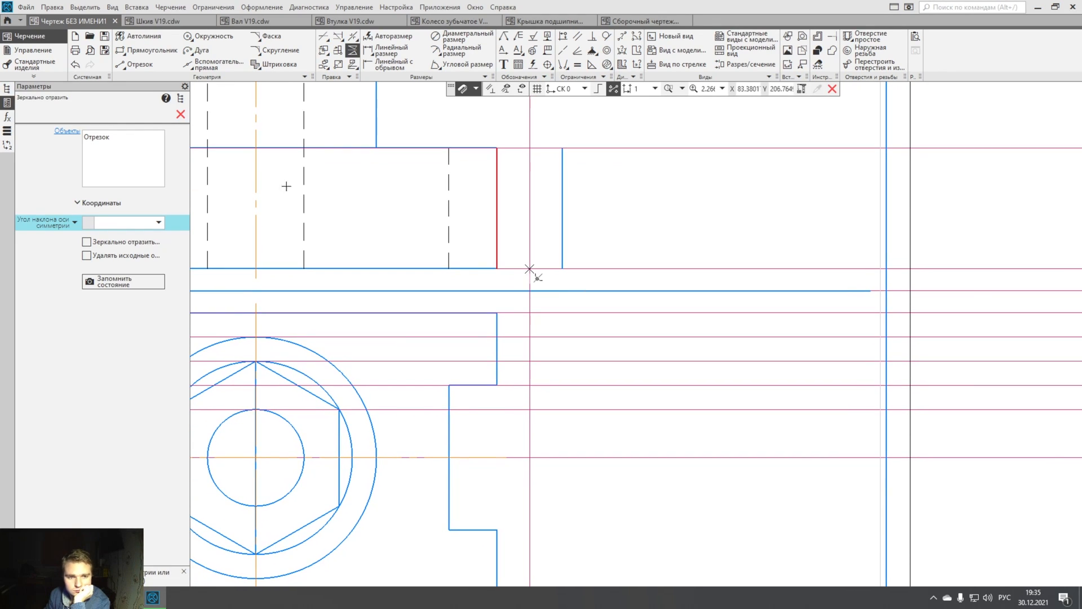
{"action": "left_click", "coordinate": [181, 115]}
- Add a construction line at -45° through the lower right corner of the front view's base
{"action": "left_click", "coordinate": [203, 75]}
{"action": "left_click", "coordinate": [210, 68]}
{"action": "left_click", "coordinate": [210, 67]}
{"action": "left_click", "coordinate": [209, 68]}
{"action": "left_click", "coordinate": [302, 76]}
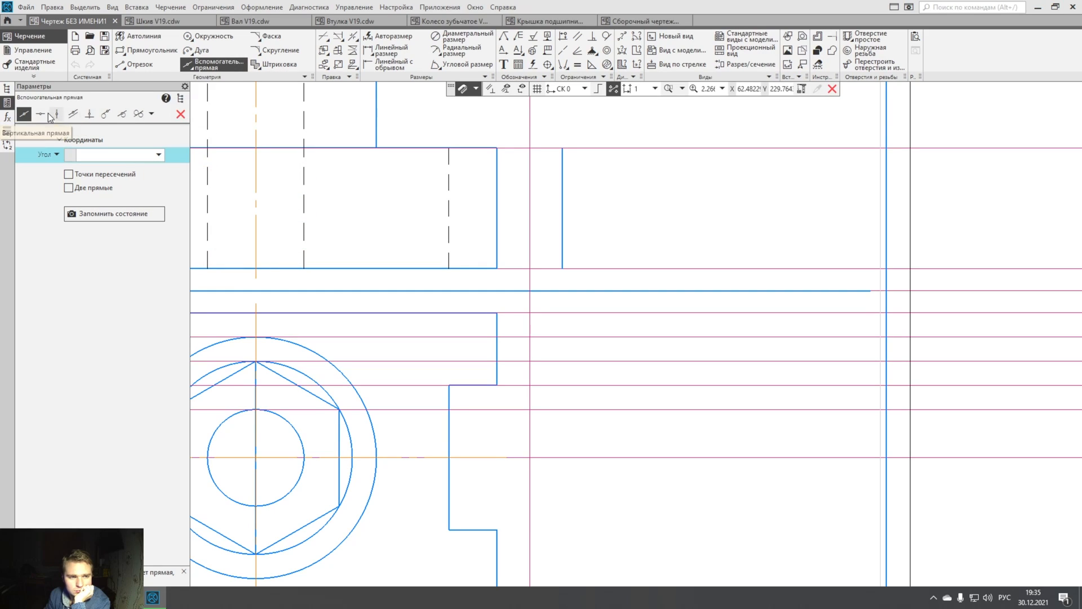
{"action": "left_click", "coordinate": [159, 154]}
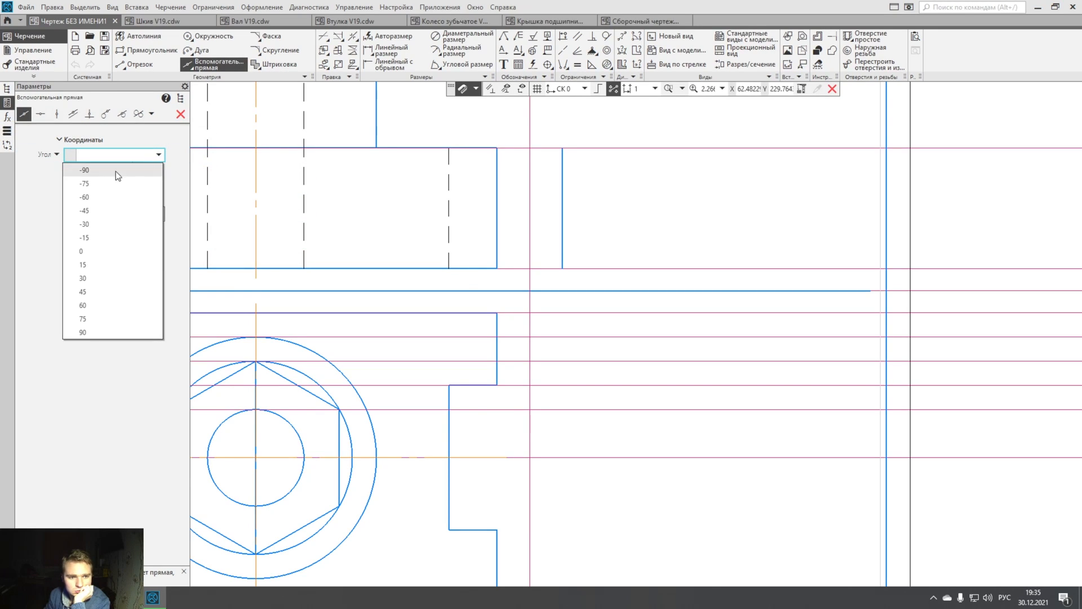
{"action": "left_click", "coordinate": [92, 211]}
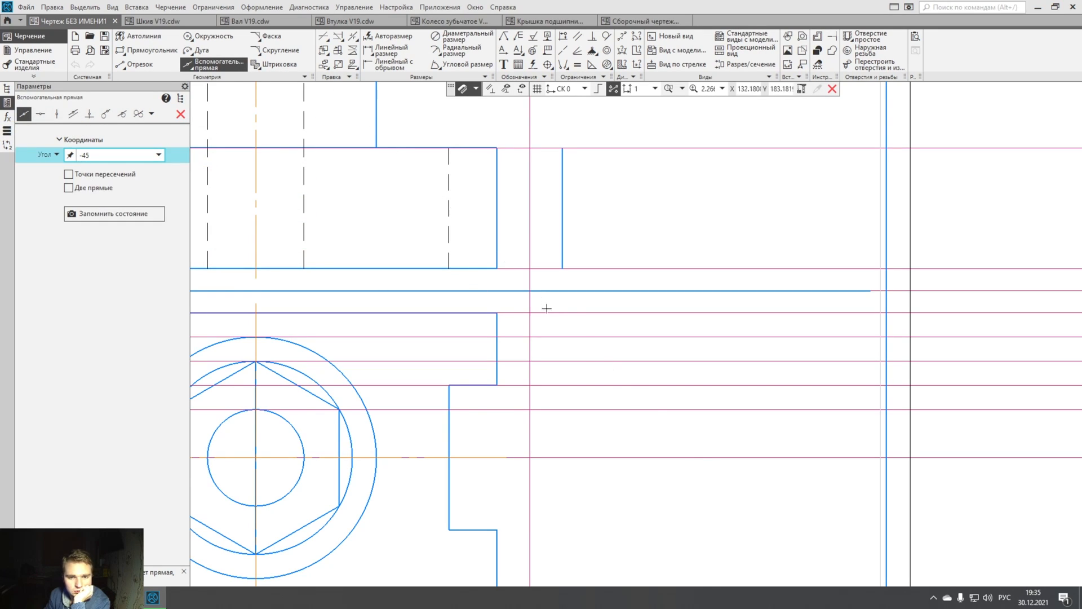
{"action": "left_click", "coordinate": [518, 293]}
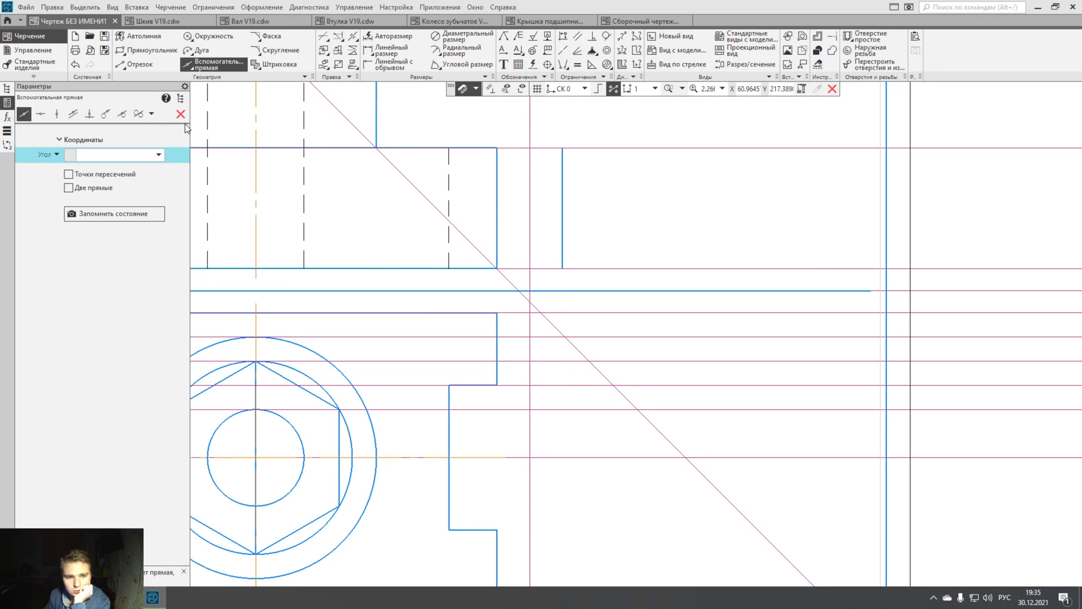
{"action": "key", "text": "Escape"}
- Move the vertical construction line to where the -45° line crosses the horizontal axis and delete the mirrored base edge
{"action": "left_click", "coordinate": [529, 260]}
{"action": "left_click_drag", "start_coordinate": [531, 280], "coordinate": [519, 281]}
{"action": "left_click", "coordinate": [562, 250]}
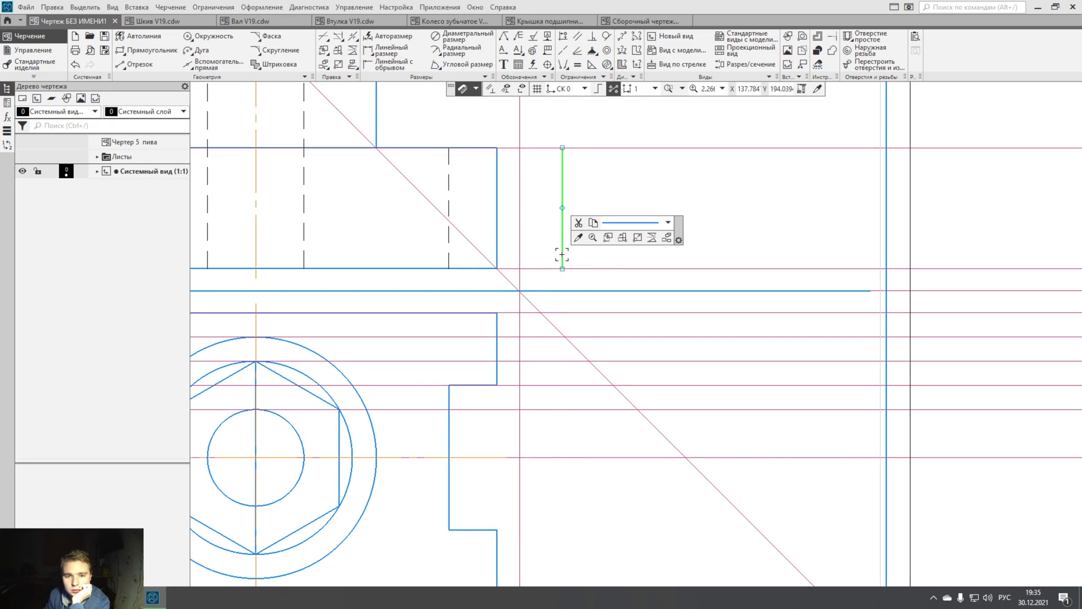
{"action": "key", "text": "Delete"}
- Mirror the base's right edge in the front view about the repositioned vertical construction line to start the side view
{"action": "left_click", "coordinate": [497, 237]}
{"action": "left_click", "coordinate": [583, 221]}
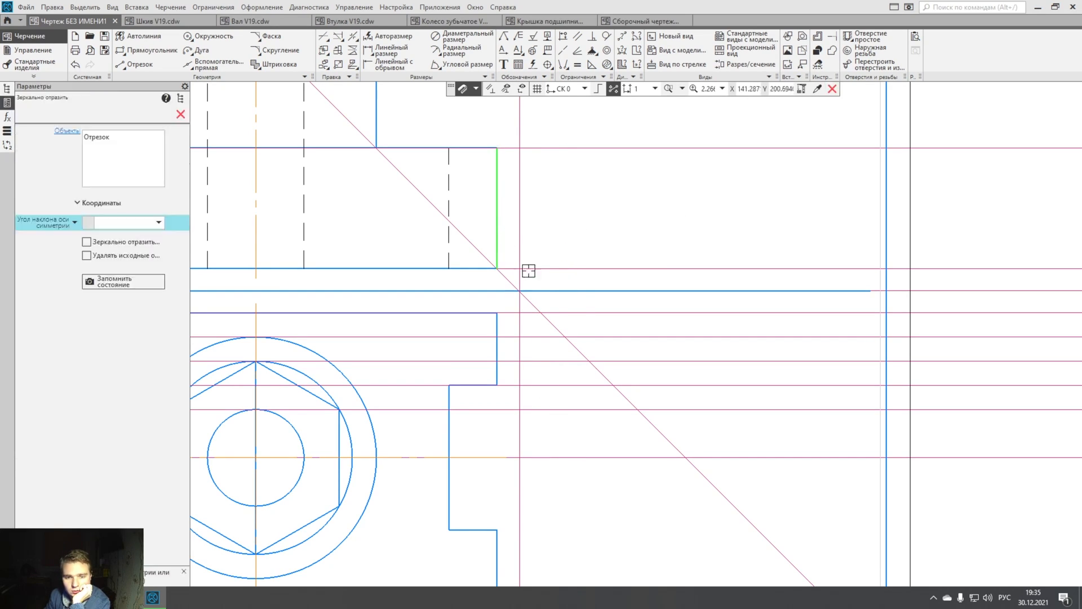
{"action": "left_click", "coordinate": [520, 291]}
{"action": "key", "text": "Escape"}
{"action": "left_click", "coordinate": [353, 50]}
{"action": "left_click", "coordinate": [520, 291]}
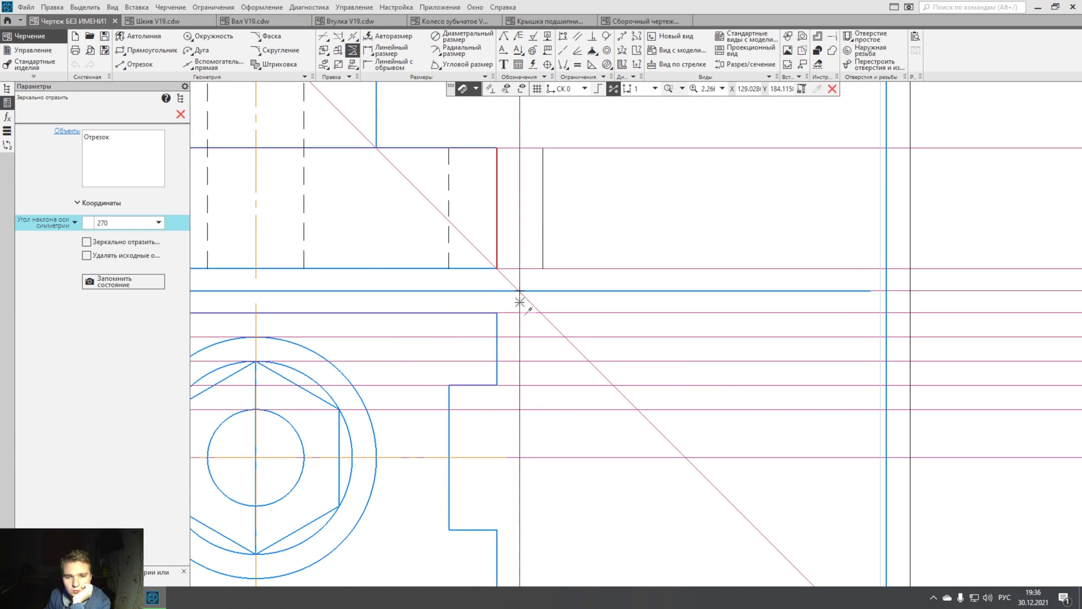
{"action": "middle_click_drag", "start_coordinate": [520, 298], "coordinate": [520, 255]}
{"action": "left_click", "coordinate": [519, 255]}
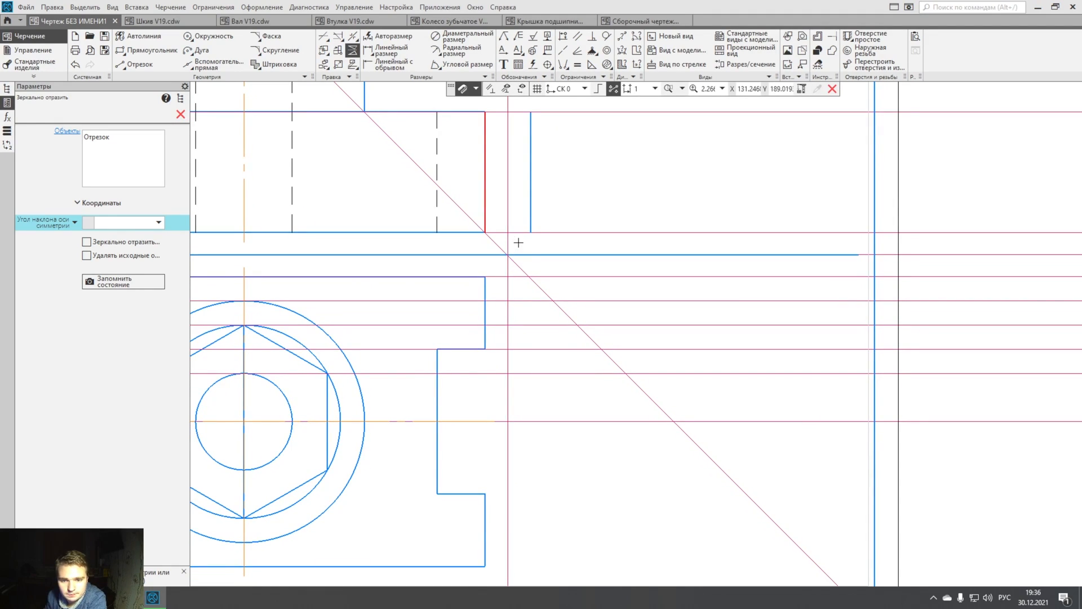
- Add vertical construction lines through the mirrored edge and the -45° line's intersections with the circle, hexagon, notch and hole projection lines
{"action": "left_click", "coordinate": [213, 64]}
{"action": "left_click", "coordinate": [530, 232]}
{"action": "left_click", "coordinate": [536, 314]}
{"action": "scroll", "coordinate": [542, 295], "scroll_direction": "up", "scroll_amount": 2}
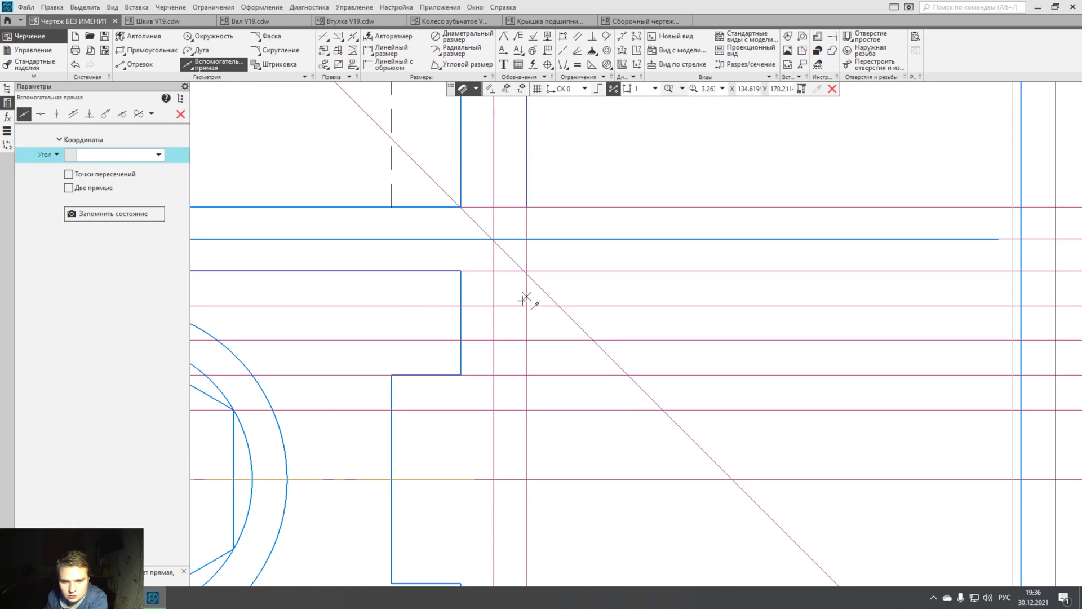
{"action": "left_click", "coordinate": [559, 306]}
{"action": "left_click", "coordinate": [558, 330]}
{"action": "left_click", "coordinate": [593, 341]}
{"action": "left_click", "coordinate": [594, 358]}
{"action": "left_click", "coordinate": [629, 376]}
{"action": "left_click", "coordinate": [628, 392]}
{"action": "left_click", "coordinate": [663, 410]}
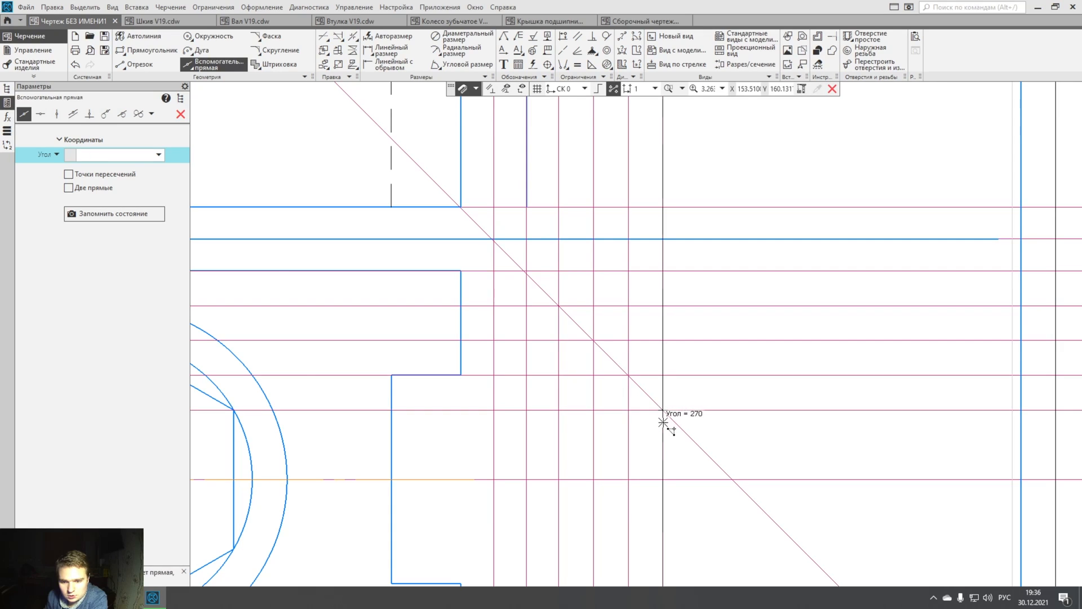
{"action": "left_click", "coordinate": [663, 422]}
{"action": "scroll", "coordinate": [642, 382], "scroll_direction": "down", "scroll_amount": 4}
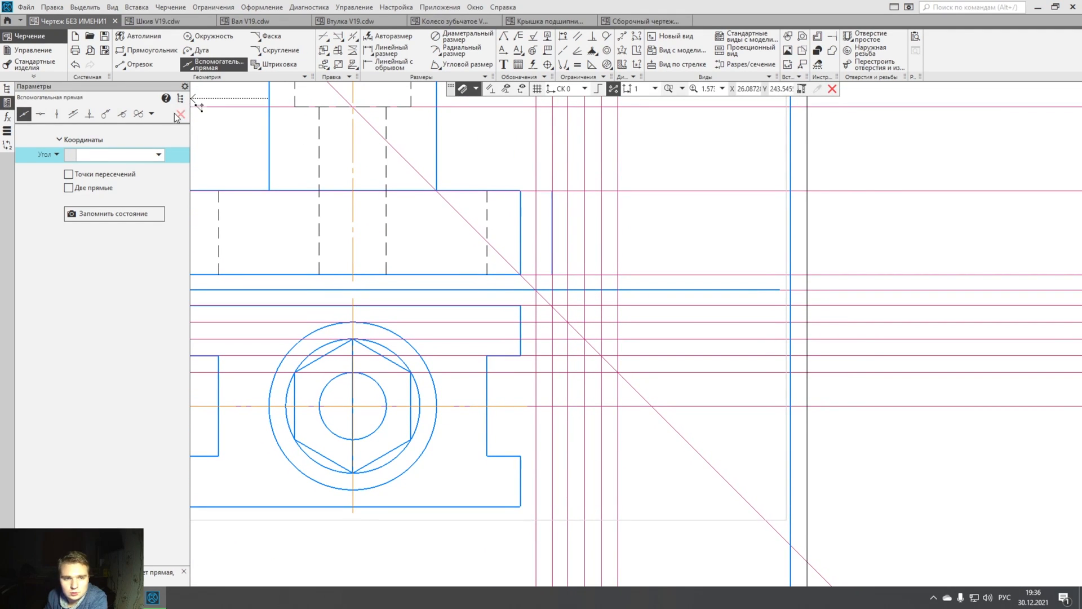
- Draw the side view base's upper and lower edges with Штриховая segments up to the last vertical construction line
{"action": "left_click", "coordinate": [135, 64]}
{"action": "scroll", "coordinate": [599, 226], "scroll_direction": "up", "scroll_amount": 4}
{"action": "left_click", "coordinate": [503, 327]}
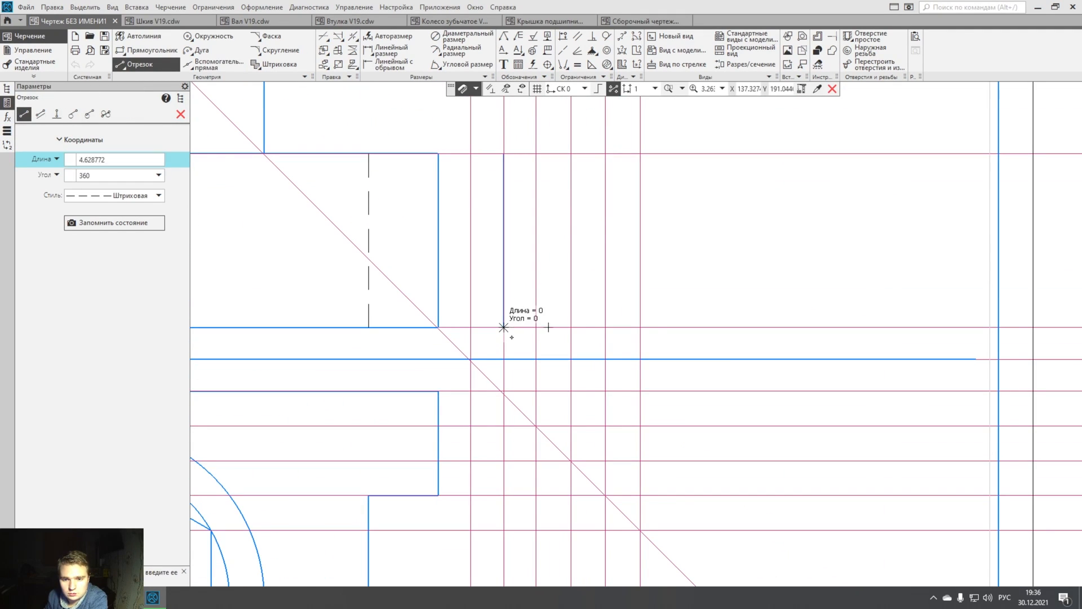
{"action": "left_click", "coordinate": [641, 327]}
{"action": "left_click", "coordinate": [503, 154]}
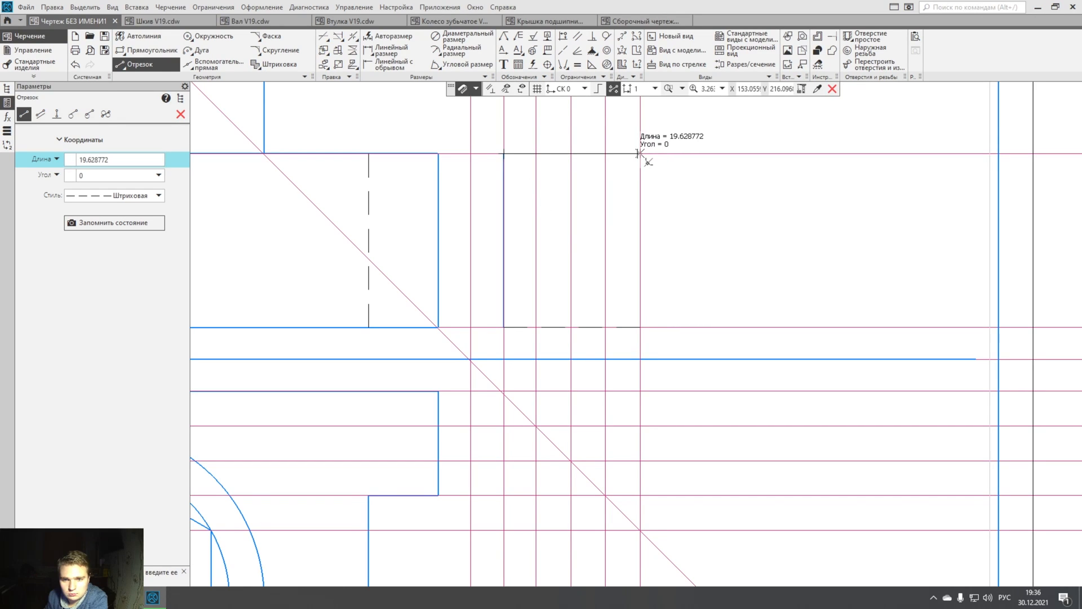
{"action": "left_click", "coordinate": [641, 153]}
{"action": "scroll", "coordinate": [624, 254], "scroll_direction": "down", "scroll_amount": 3}
{"action": "middle_click_drag", "start_coordinate": [624, 254], "coordinate": [611, 211]}
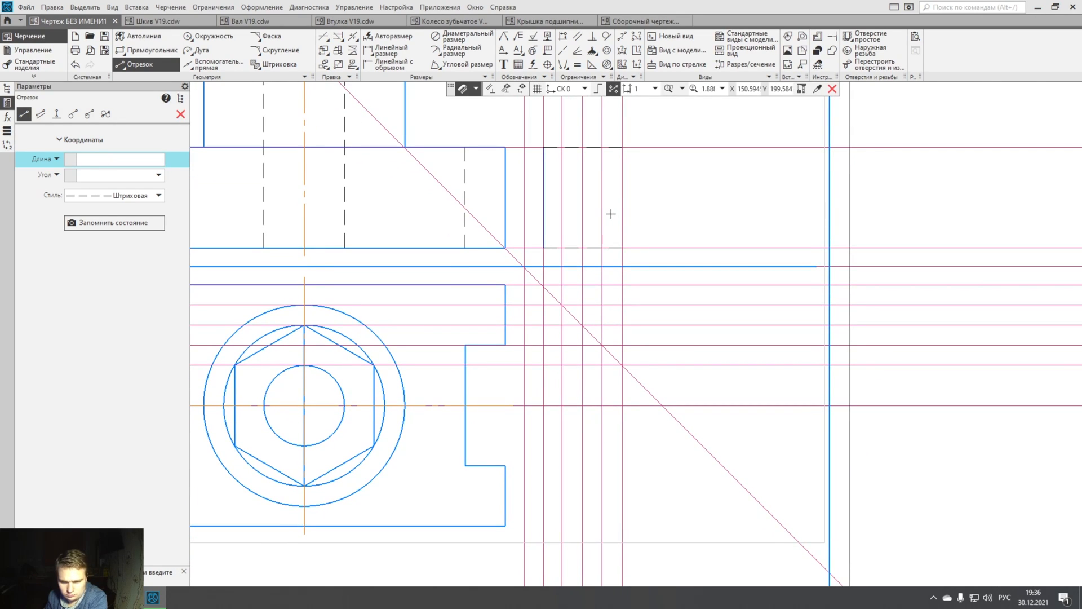
- Add a vertical construction line where the -45° line meets the top view's horizontal centre line projection
{"action": "left_click", "coordinate": [180, 115]}
{"action": "left_click", "coordinate": [214, 64]}
{"action": "left_click", "coordinate": [663, 406]}
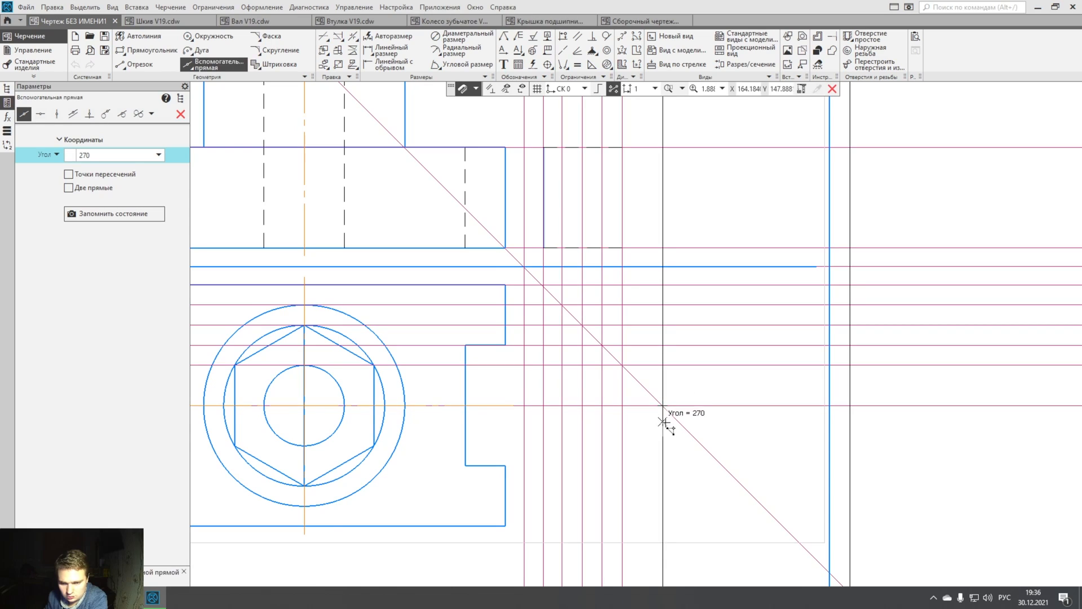
- Draw the side view base's upper and lower edges with Основная segments from the mirrored edge to the centre construction line
{"action": "left_click", "coordinate": [134, 64]}
{"action": "left_click", "coordinate": [130, 195]}
{"action": "left_click", "coordinate": [109, 249]}
{"action": "key", "text": "Escape"}
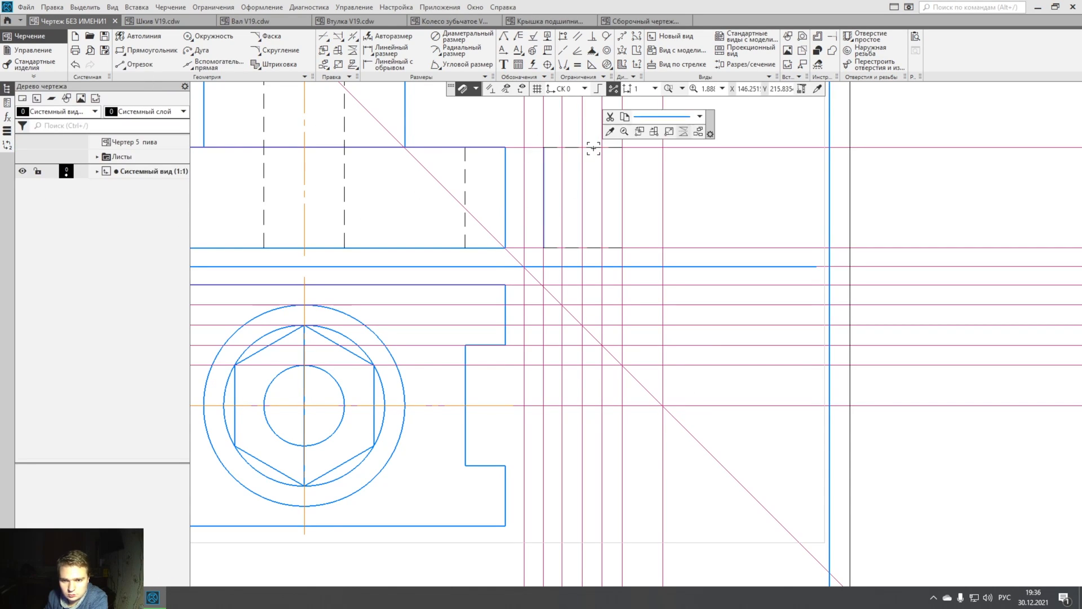
{"action": "left_click", "coordinate": [123, 67]}
{"action": "left_click", "coordinate": [544, 148]}
{"action": "left_click", "coordinate": [662, 147]}
{"action": "left_click", "coordinate": [541, 247]}
{"action": "left_click", "coordinate": [663, 247]}
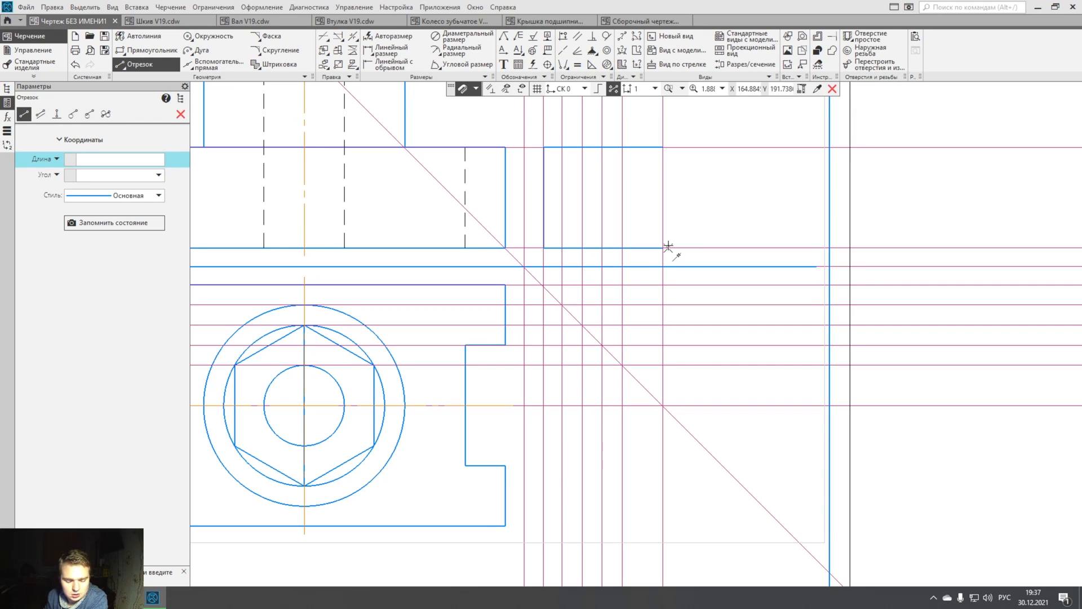
- Draw the upper cylinder's left side and the left half of its top edge in the side view with Основная lines
{"action": "mouse_move", "coordinate": [667, 247]}
{"action": "middle_mouse_down"}
{"action": "mouse_move", "coordinate": [663, 309]}
{"action": "mouse_move", "coordinate": [672, 280]}
{"action": "middle_mouse_up"}
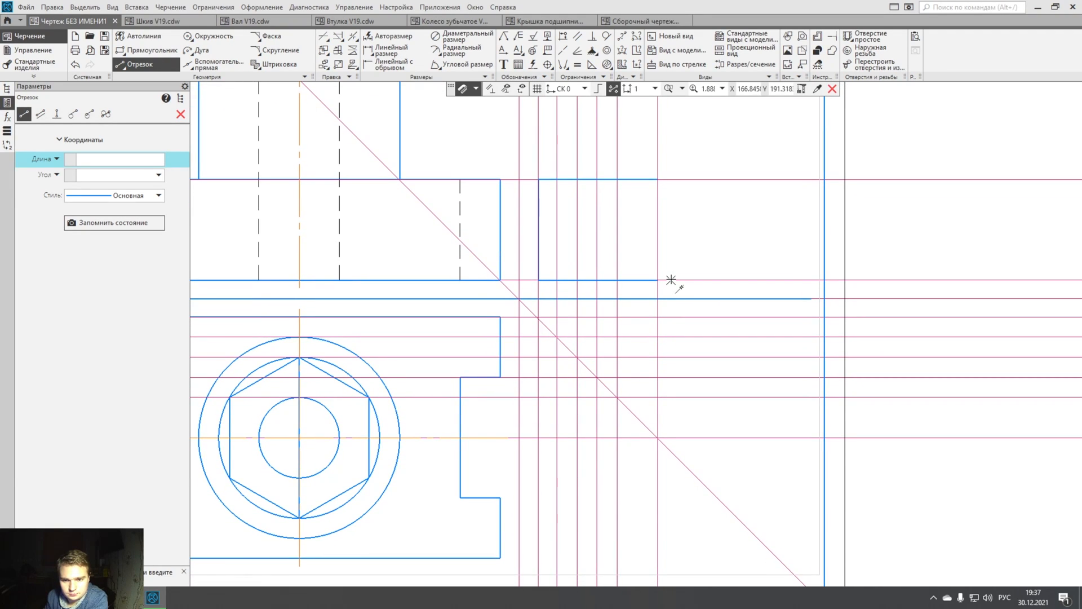
{"action": "scroll", "coordinate": [671, 280], "scroll_direction": "up", "scroll_amount": 1}
{"action": "scroll", "coordinate": [671, 280], "scroll_direction": "down", "scroll_amount": 2}
{"action": "middle_click_drag", "start_coordinate": [668, 271], "coordinate": [647, 345]}
{"action": "middle_click_drag", "start_coordinate": [653, 215], "coordinate": [643, 325]}
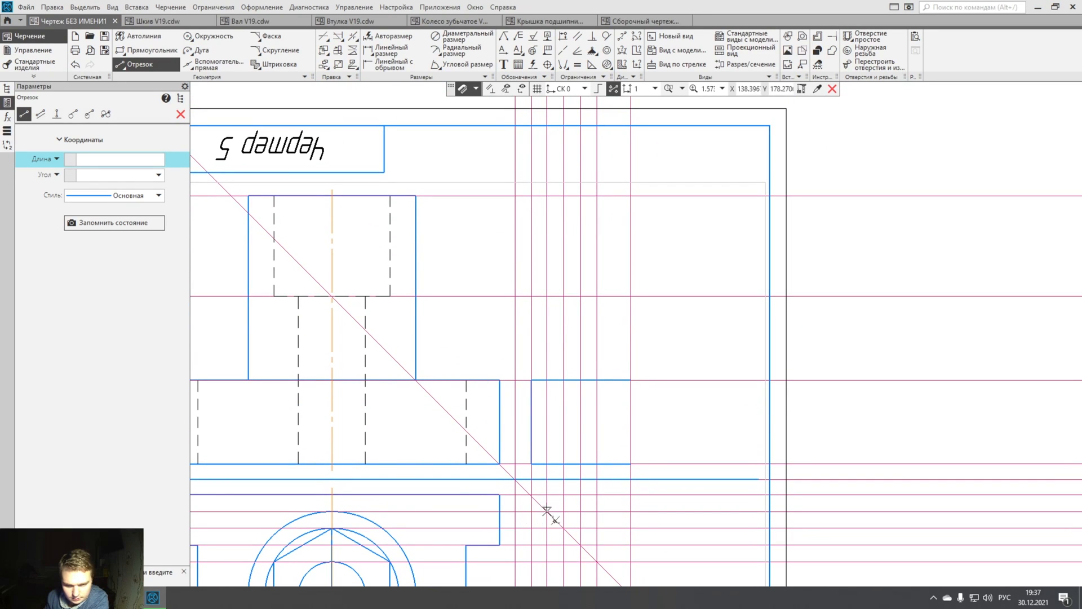
{"action": "left_click", "coordinate": [547, 380]}
{"action": "left_click", "coordinate": [547, 196]}
{"action": "left_click", "coordinate": [630, 196]}
- Draw the left half of the hexagonal recess's bottom and its left side in the side view with Основная segments
{"action": "left_click", "coordinate": [630, 295]}
{"action": "left_click", "coordinate": [563, 295]}
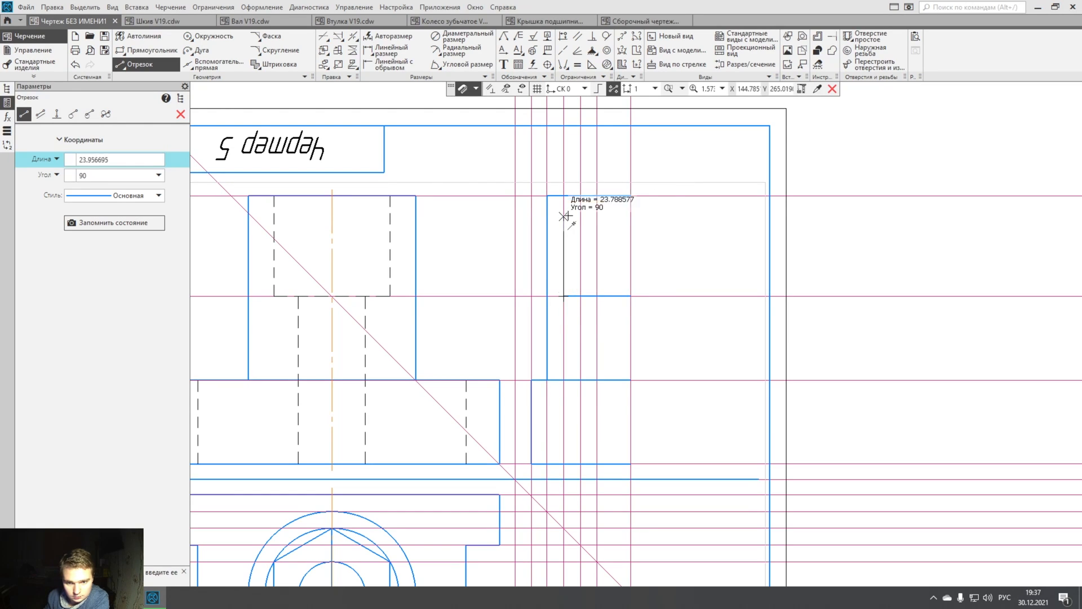
{"action": "left_click", "coordinate": [564, 195]}
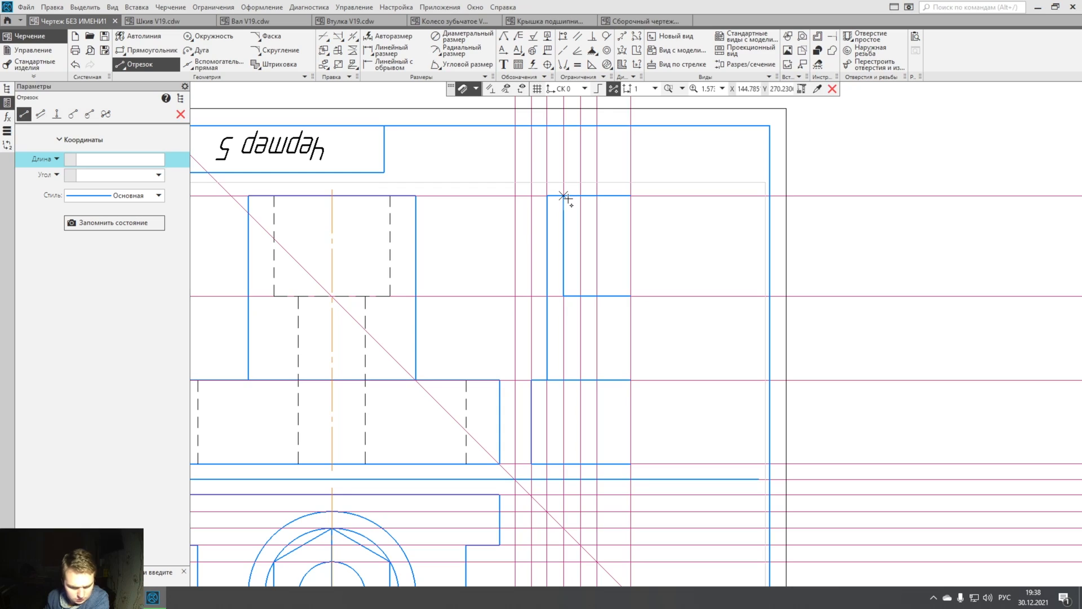
{"action": "key", "text": "Escape"}
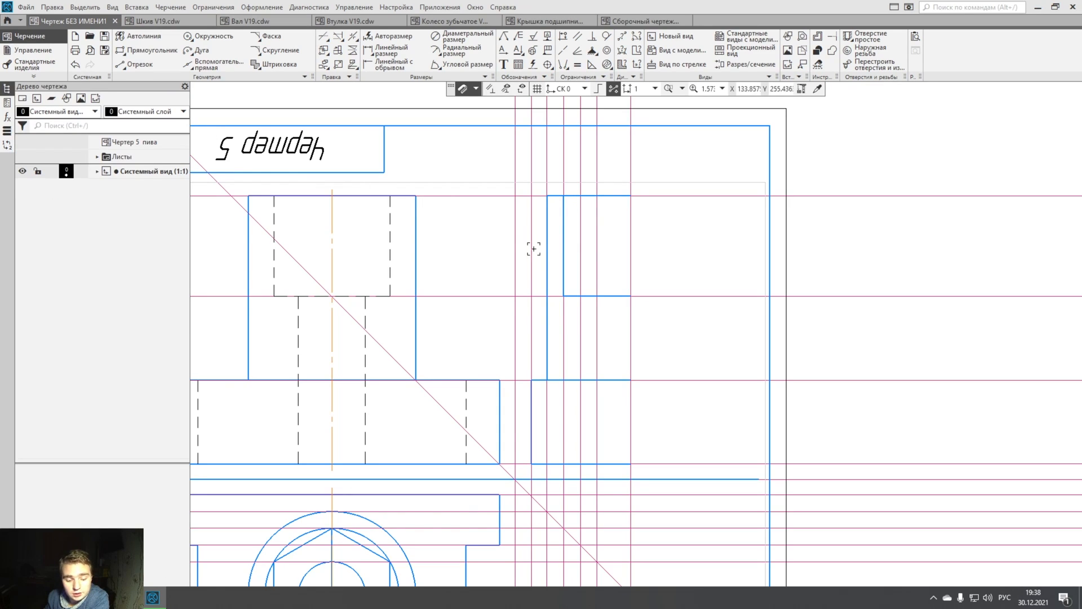
- Change the line style of the side view's recess bottom and left side to Штриховая
{"action": "left_click", "coordinate": [562, 240]}
{"action": "left_click", "coordinate": [666, 208]}
{"action": "left_click", "coordinate": [616, 293]}
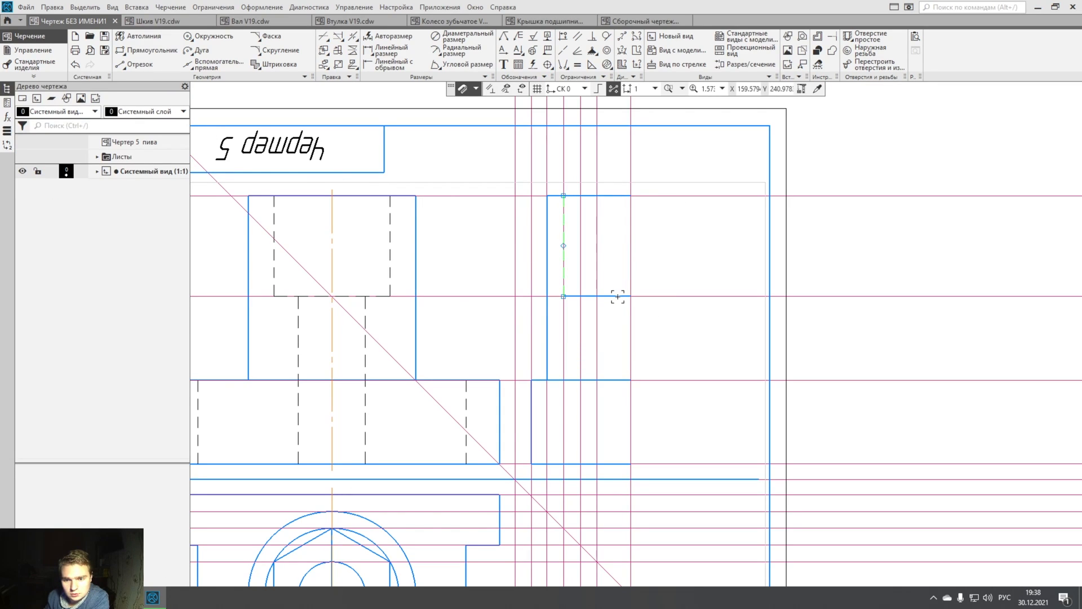
{"action": "left_click", "coordinate": [616, 296]}
{"action": "left_click", "coordinate": [694, 265]}
{"action": "left_click", "coordinate": [705, 320]}
{"action": "left_click", "coordinate": [693, 279]}
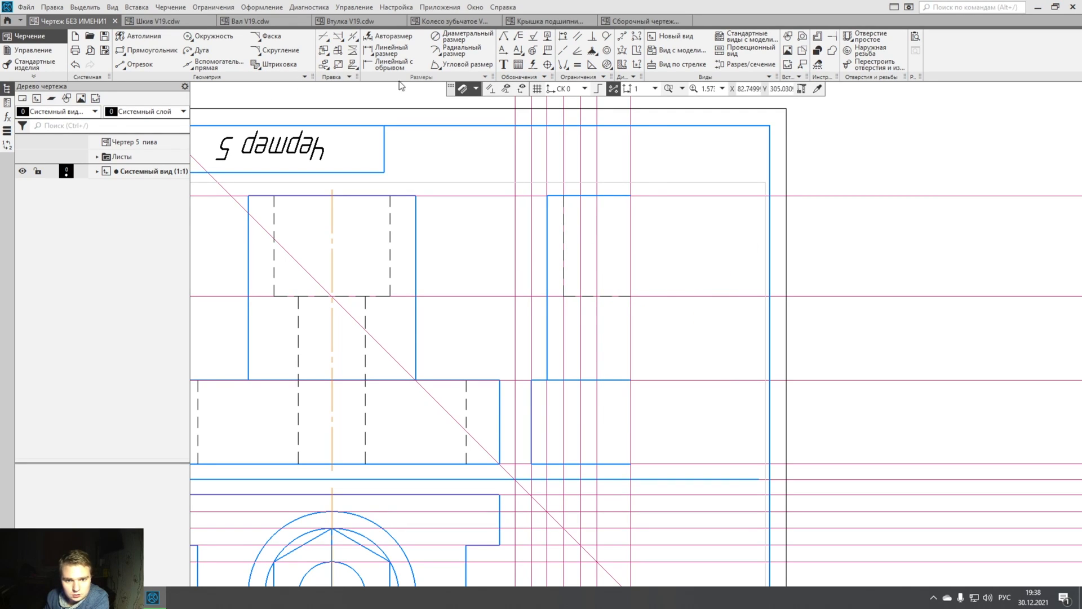
- Add an automatic centre line to the side view from the cylinder's top edge to the base's lower edge
{"action": "left_click", "coordinate": [533, 64]}
{"action": "left_click", "coordinate": [631, 195]}
{"action": "left_click", "coordinate": [633, 463]}
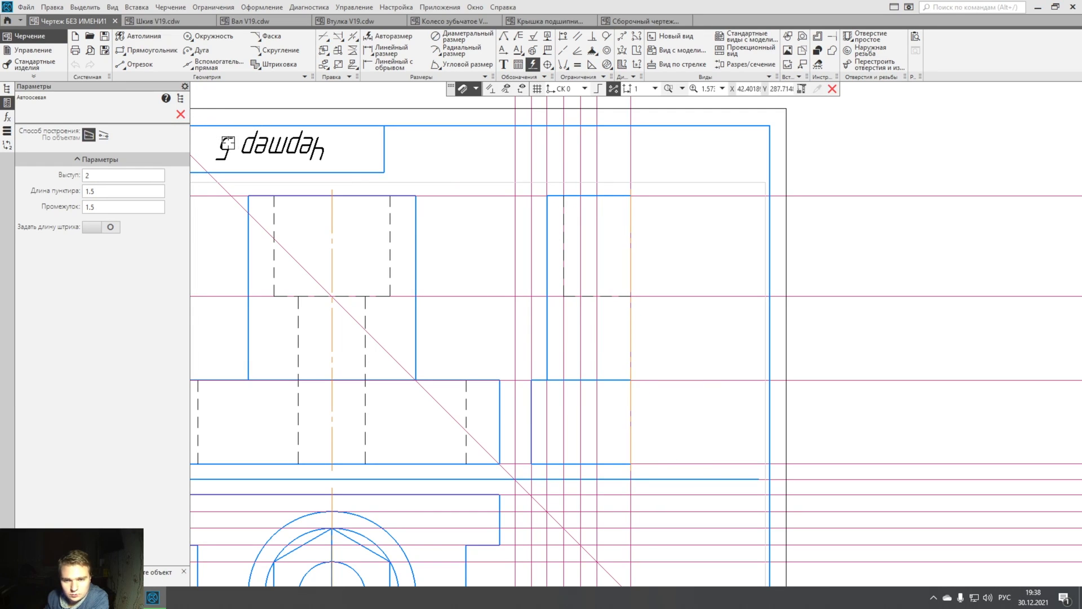
{"action": "middle_click_drag", "start_coordinate": [538, 329], "coordinate": [512, 272]}
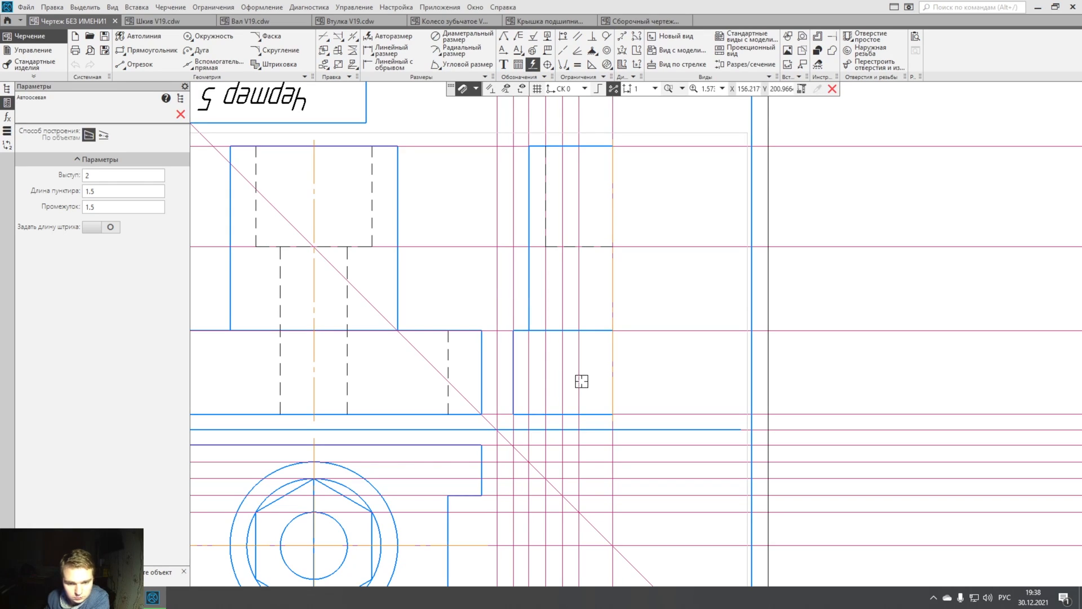
{"action": "middle_click_drag", "start_coordinate": [584, 380], "coordinate": [579, 333]}
{"action": "left_click", "coordinate": [181, 114]}
- Draw the central hole's left edge in the side view with a Штриховая segment from the base's lower edge to the recess bottom
{"action": "left_click", "coordinate": [144, 67]}
{"action": "left_click", "coordinate": [152, 195]}
{"action": "left_click", "coordinate": [129, 251]}
{"action": "middle_click_drag", "start_coordinate": [579, 377], "coordinate": [563, 386]}
{"action": "left_click", "coordinate": [557, 378]}
{"action": "left_click", "coordinate": [557, 211]}
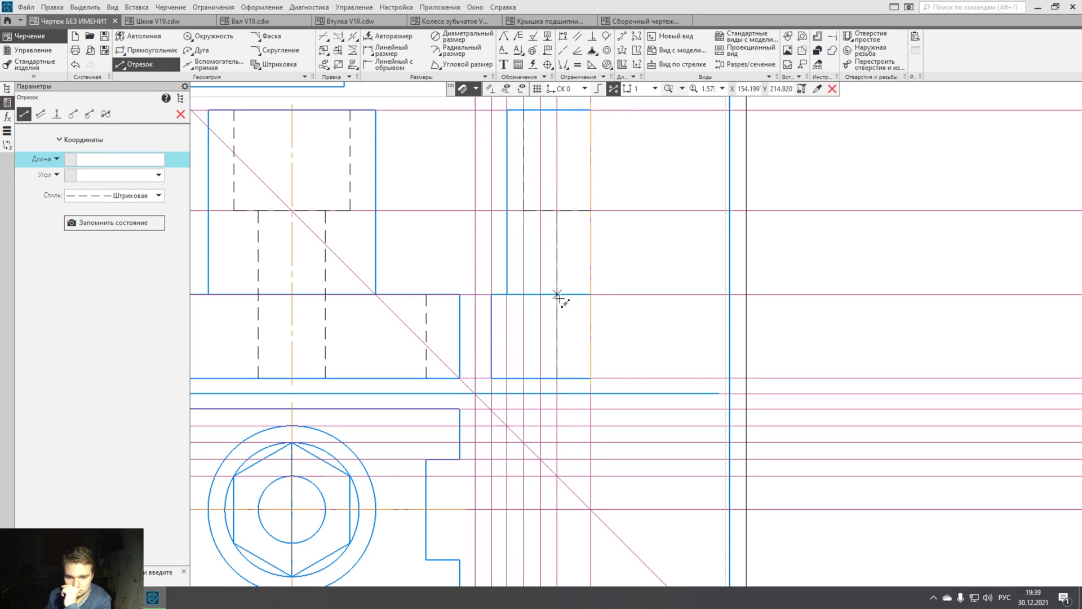
- Draw the side notch's left edge across the base's height in the side view with an Основная segment
{"action": "left_click", "coordinate": [159, 196]}
{"action": "left_click", "coordinate": [136, 209]}
{"action": "left_click", "coordinate": [541, 294]}
{"action": "left_click", "coordinate": [541, 377]}
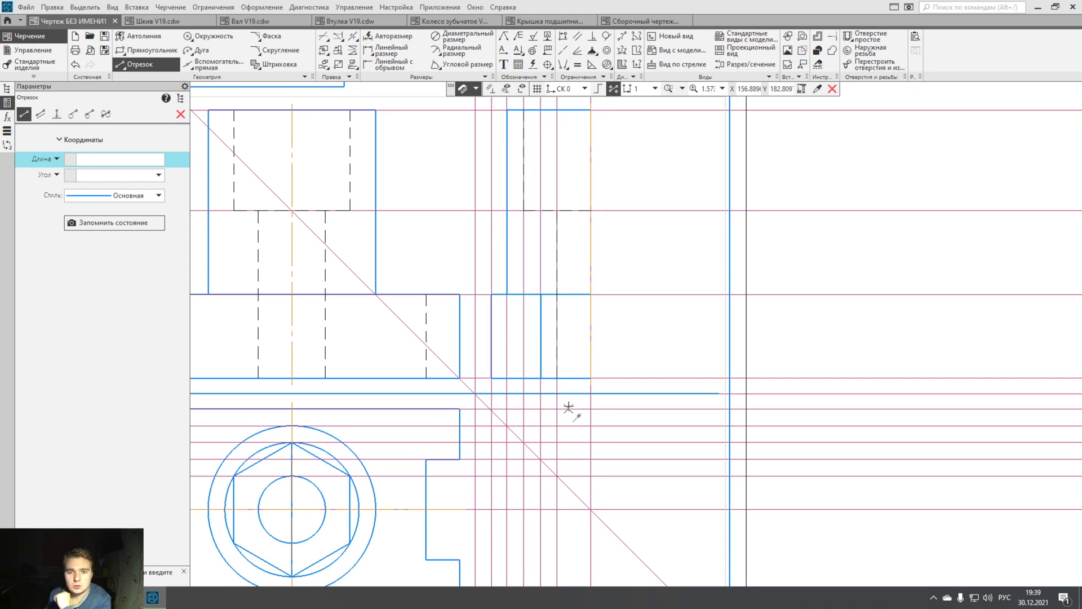
- Mirror all lines of the side view's left half about its vertical centre line, keeping the originals
{"action": "scroll", "coordinate": [569, 411], "scroll_direction": "down", "scroll_amount": 1}
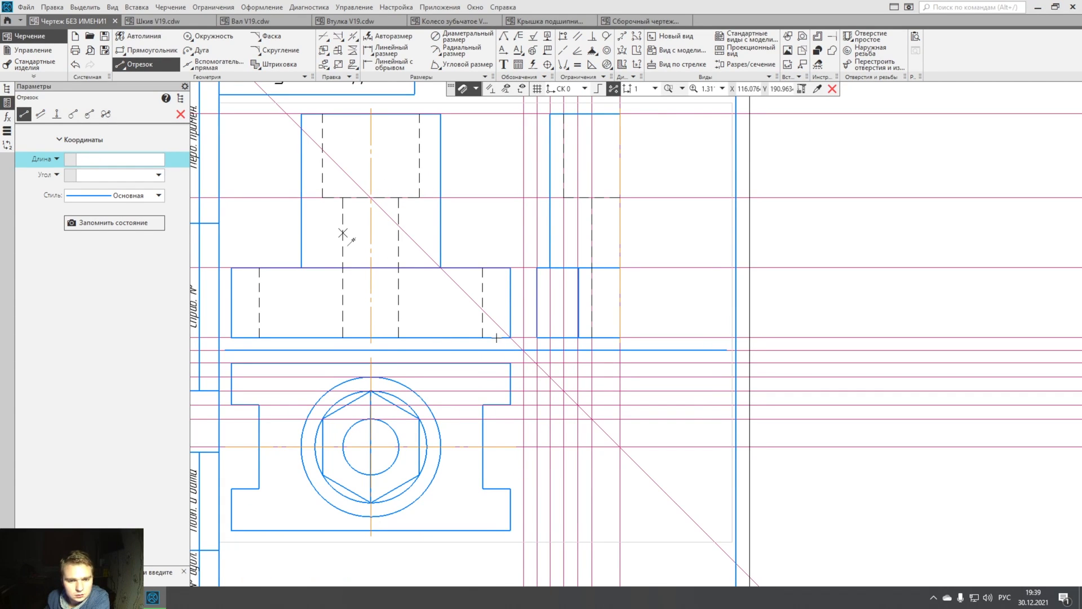
{"action": "middle_click_drag", "start_coordinate": [449, 314], "coordinate": [451, 265]}
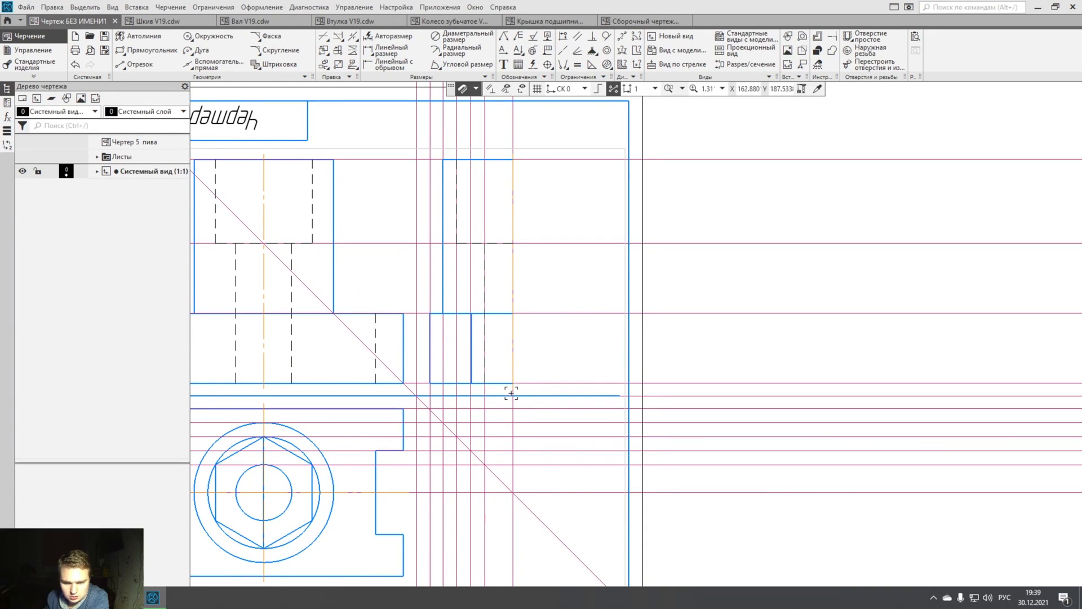
{"action": "left_click", "coordinate": [503, 383]}
{"action": "left_click", "coordinate": [495, 313]}
{"action": "left_click", "coordinate": [471, 336]}
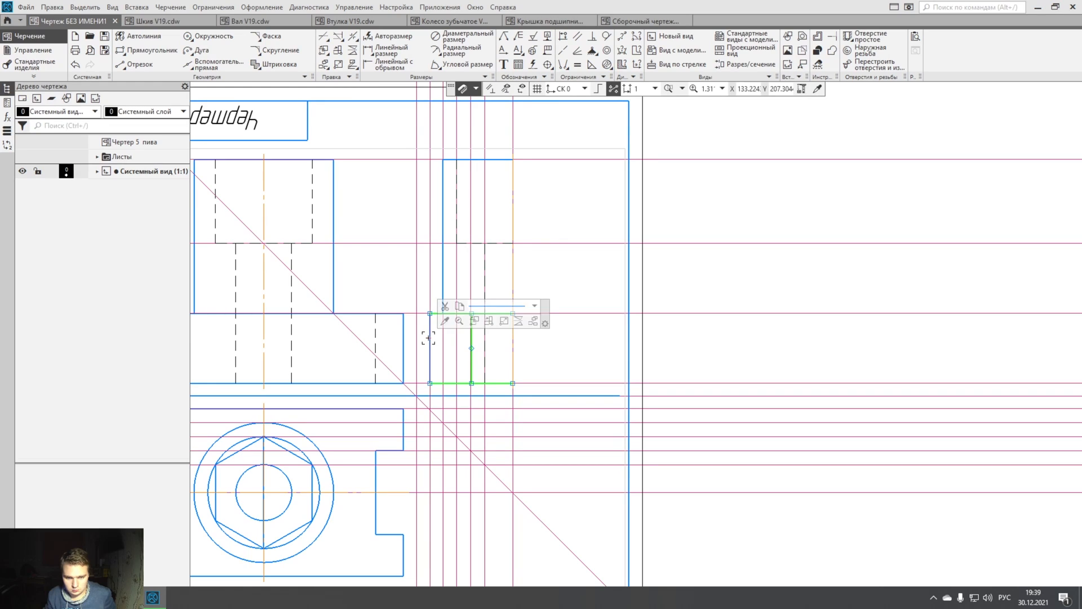
{"action": "scroll", "coordinate": [428, 338], "scroll_direction": "up", "scroll_amount": 8}
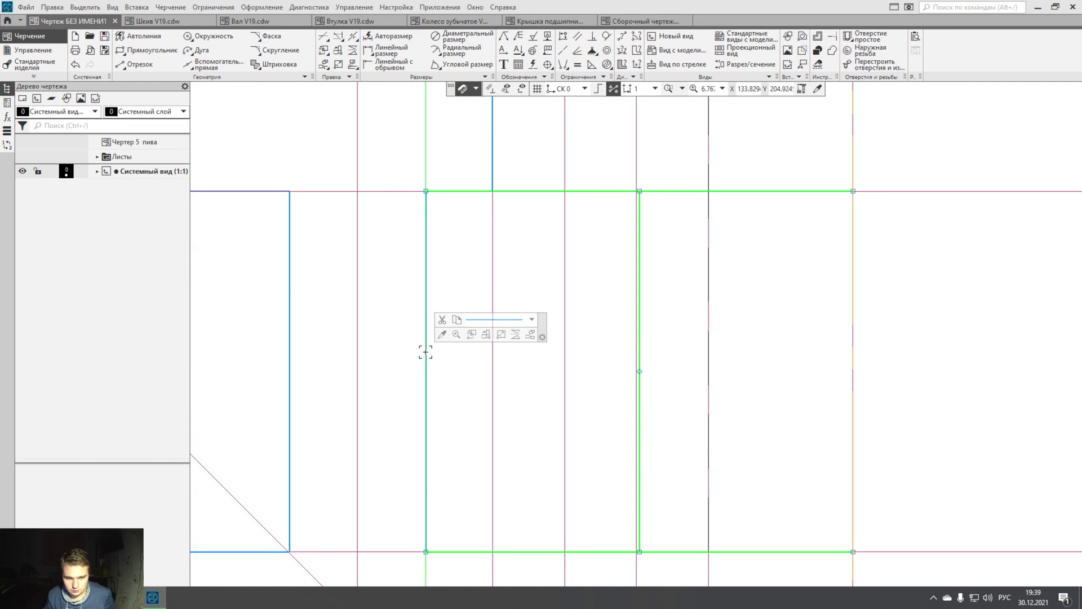
{"action": "left_click", "coordinate": [427, 354]}
{"action": "left_click_drag", "start_coordinate": [428, 354], "coordinate": [384, 326], "text": "ctrl"}
{"action": "key", "text": "ctrl+z"}
{"action": "left_click", "coordinate": [427, 342]}
{"action": "left_click", "coordinate": [806, 191], "text": "shift"}
{"action": "left_click", "coordinate": [640, 253], "text": "shift"}
{"action": "left_click", "coordinate": [765, 552], "text": "shift"}
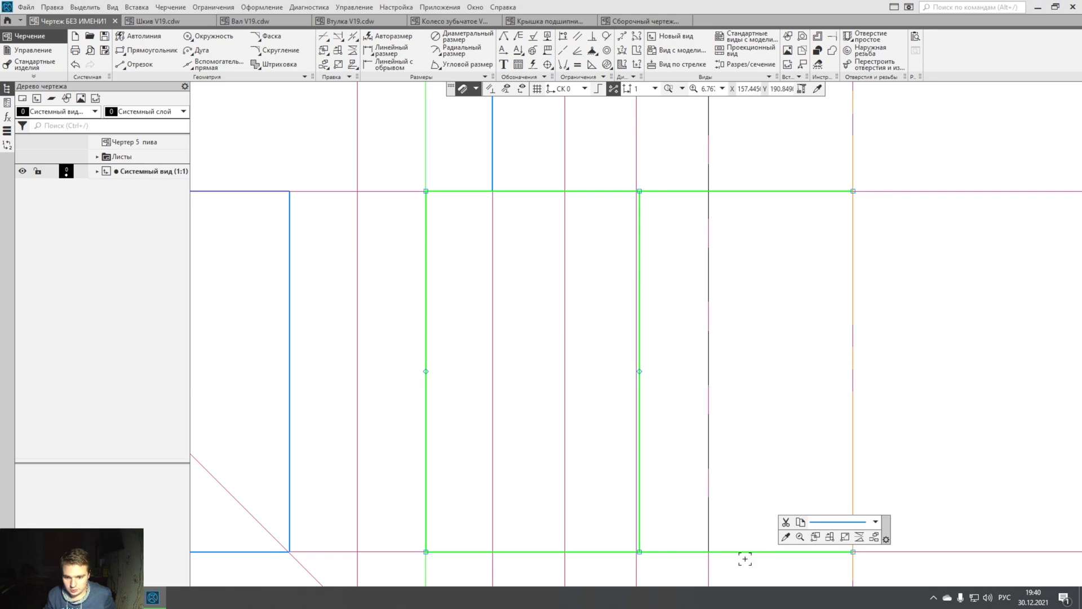
{"action": "scroll", "coordinate": [483, 383], "scroll_direction": "down", "scroll_amount": 5}
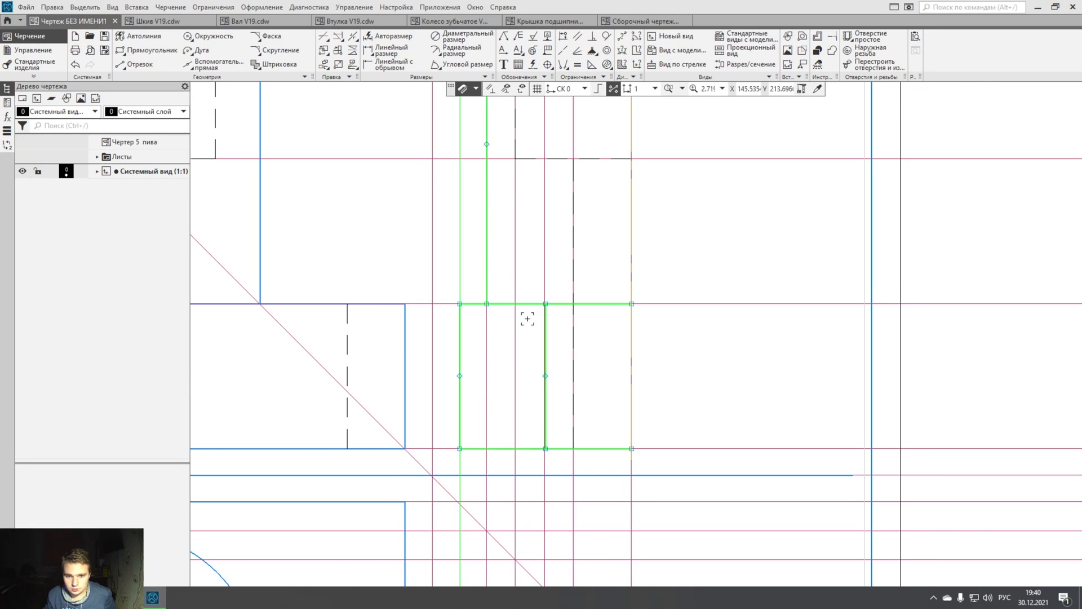
{"action": "scroll", "coordinate": [588, 186], "scroll_direction": "up", "scroll_amount": 4}
{"action": "left_click", "coordinate": [558, 368], "text": "shift"}
{"action": "scroll", "coordinate": [557, 358], "scroll_direction": "down", "scroll_amount": 4}
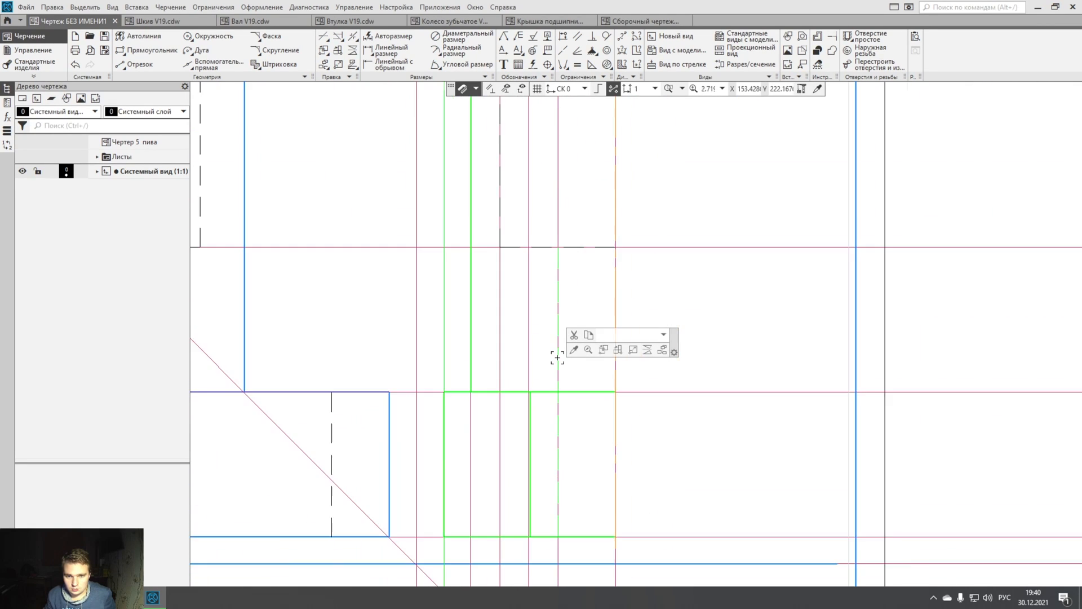
{"action": "middle_click_drag", "start_coordinate": [548, 259], "coordinate": [531, 329]}
{"action": "left_click", "coordinate": [531, 316], "text": "shift"}
{"action": "left_click", "coordinate": [484, 287], "text": "shift"}
{"action": "left_click", "coordinate": [510, 143], "text": "shift"}
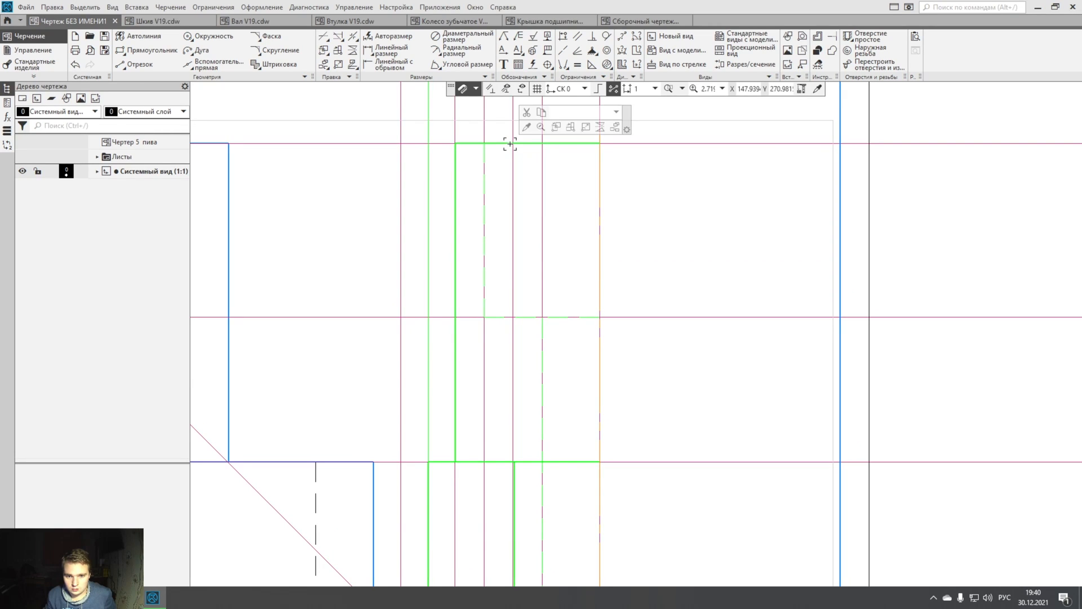
{"action": "right_click", "coordinate": [557, 142]}
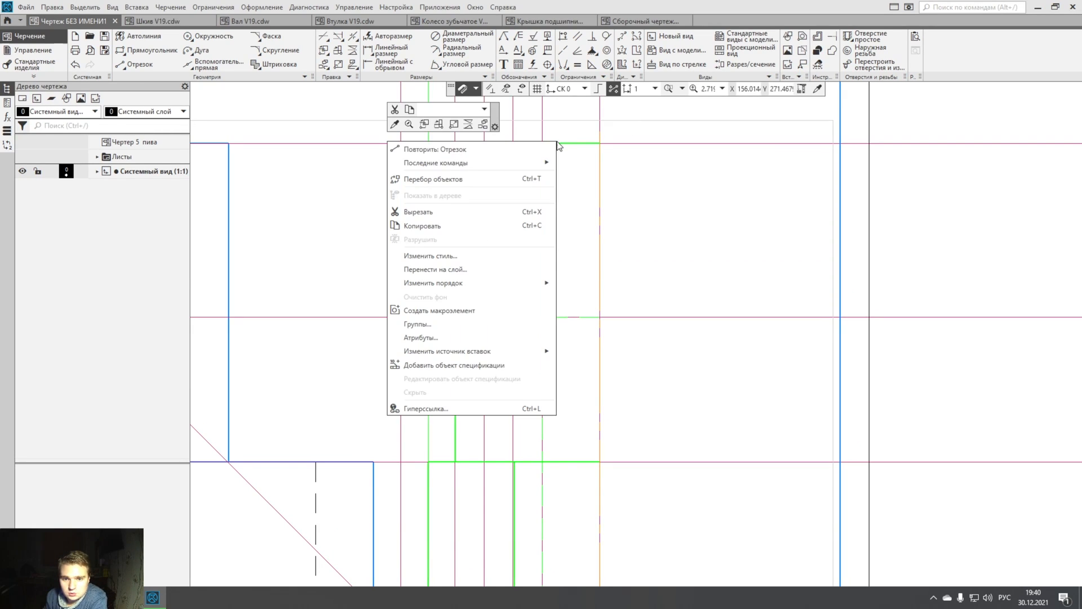
{"action": "left_click", "coordinate": [534, 160]}
{"action": "left_click", "coordinate": [600, 143]}
{"action": "left_click", "coordinate": [600, 157]}
{"action": "scroll", "coordinate": [592, 182], "scroll_direction": "down", "scroll_amount": 2}
{"action": "middle_click_drag", "start_coordinate": [565, 201], "coordinate": [542, 174]}
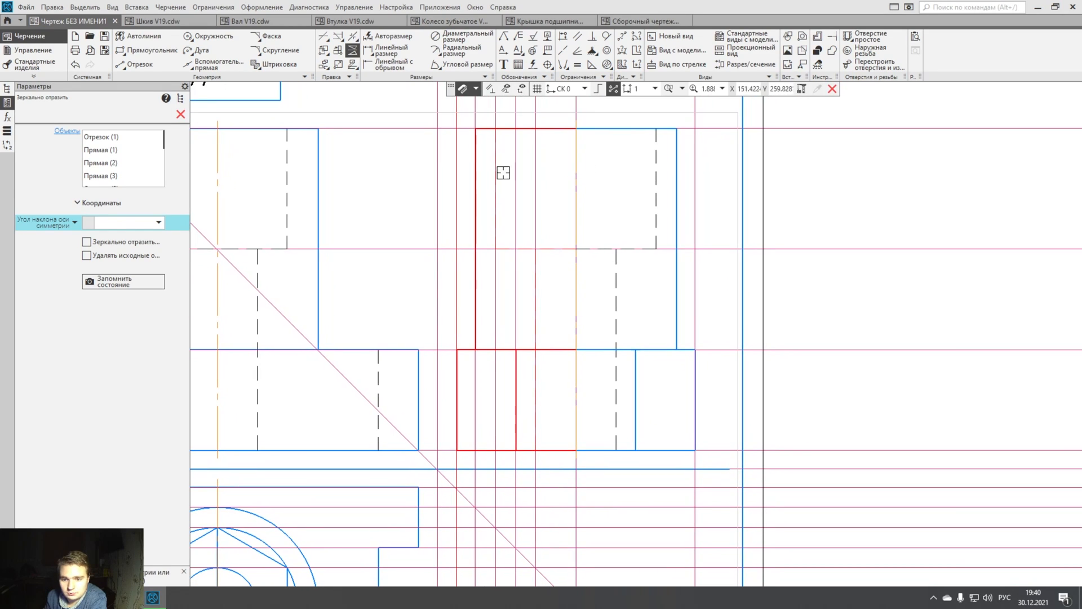
{"action": "left_click", "coordinate": [181, 114]}
- Delete the vertical, diagonal and lower horizontal construction lines that cross the area beneath the side view
{"action": "scroll", "coordinate": [605, 279], "scroll_direction": "down", "scroll_amount": 1}
{"action": "mouse_move", "coordinate": [605, 280]}
{"action": "middle_mouse_down"}
{"action": "mouse_move", "coordinate": [570, 293]}
{"action": "mouse_move", "coordinate": [629, 224]}
{"action": "middle_mouse_up"}
{"action": "key", "text": "Escape"}
{"action": "scroll", "coordinate": [591, 474], "scroll_direction": "down", "scroll_amount": 3}
{"action": "middle_click_drag", "start_coordinate": [592, 455], "coordinate": [594, 336]}
{"action": "middle_click_drag", "start_coordinate": [592, 385], "coordinate": [607, 385]}
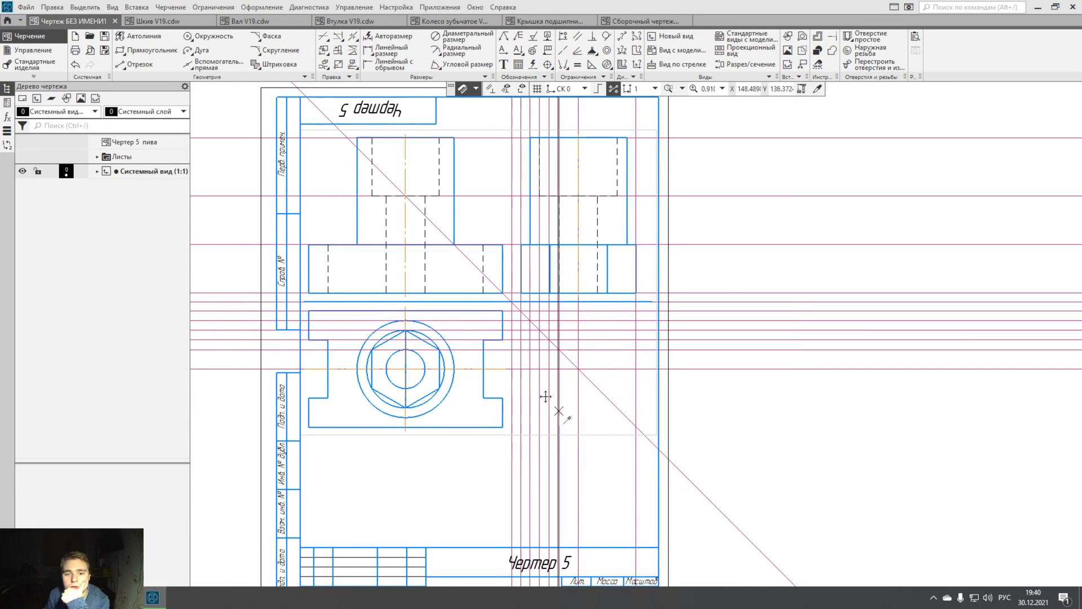
{"action": "left_click_drag", "start_coordinate": [640, 458], "coordinate": [508, 306]}
{"action": "key", "text": "Delete"}
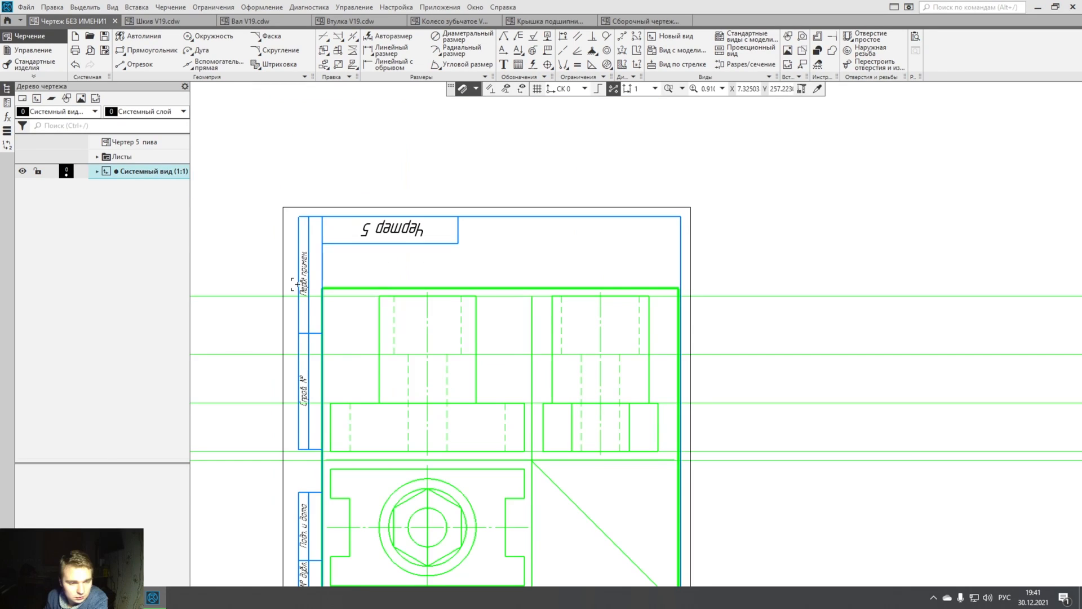
- Delete the remaining horizontal construction lines that extend beyond the sheet
{"action": "left_click", "coordinate": [389, 36]}
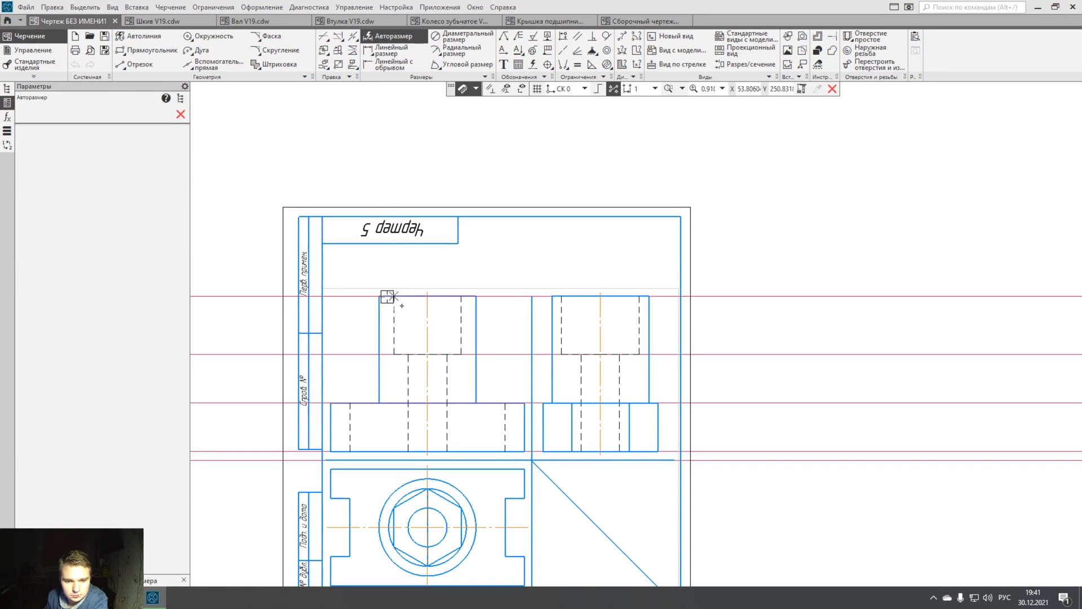
{"action": "left_click", "coordinate": [221, 482]}
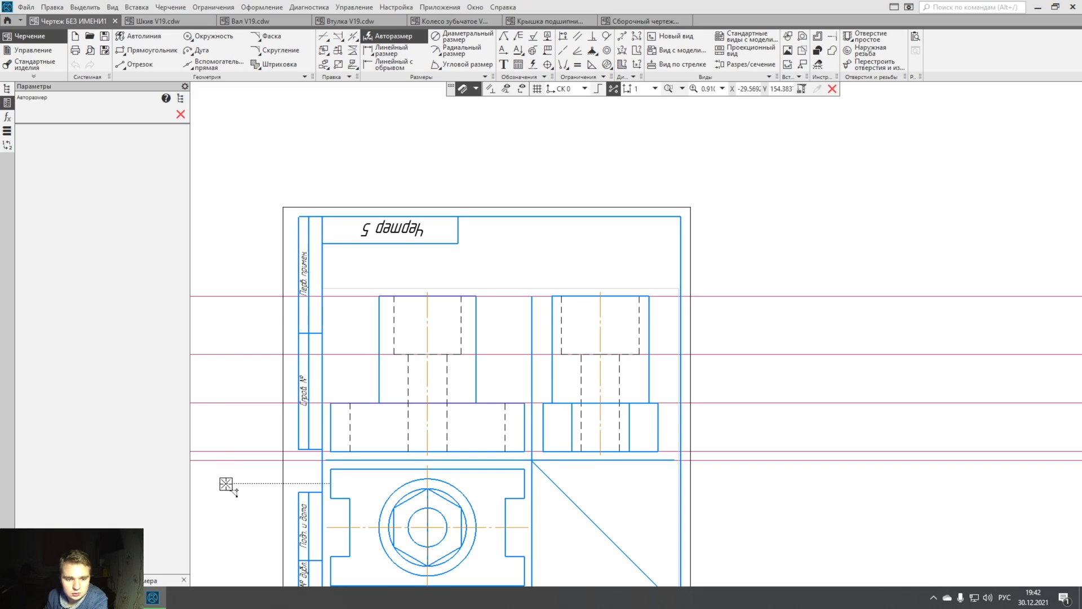
{"action": "left_click", "coordinate": [181, 117]}
{"action": "left_click_drag", "start_coordinate": [261, 487], "coordinate": [259, 284]}
{"action": "key", "text": "Delete"}
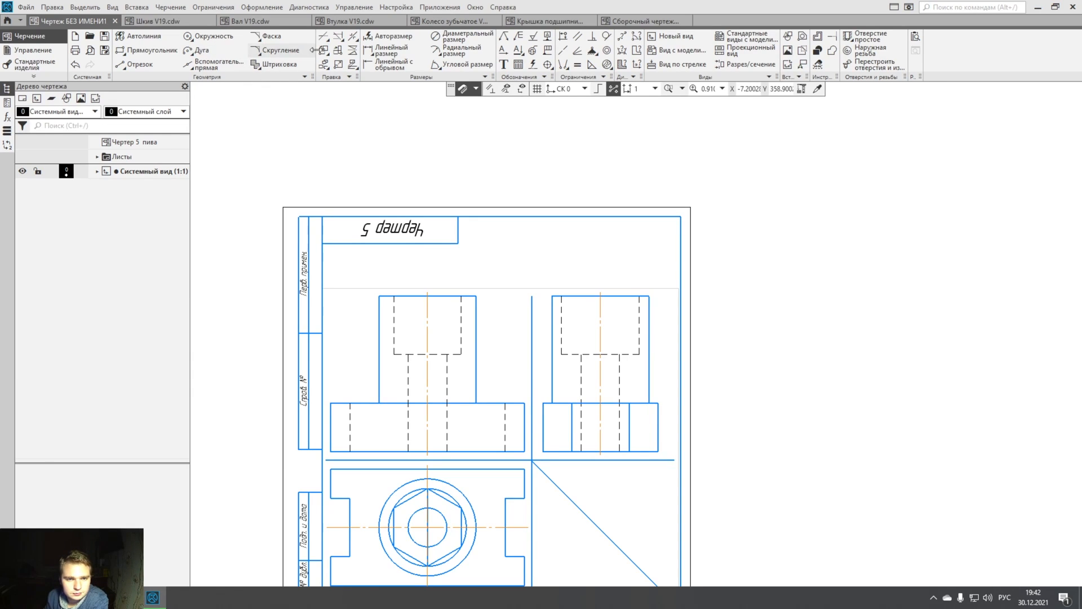
{"action": "left_click", "coordinate": [391, 36]}
{"action": "left_click", "coordinate": [399, 295]}
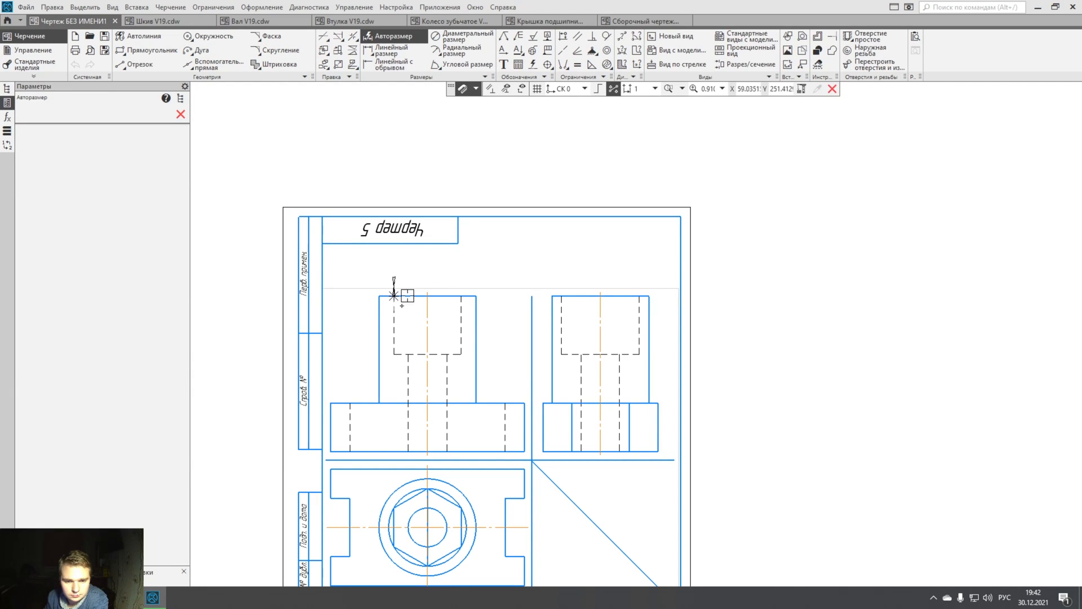
{"action": "left_click", "coordinate": [462, 295]}
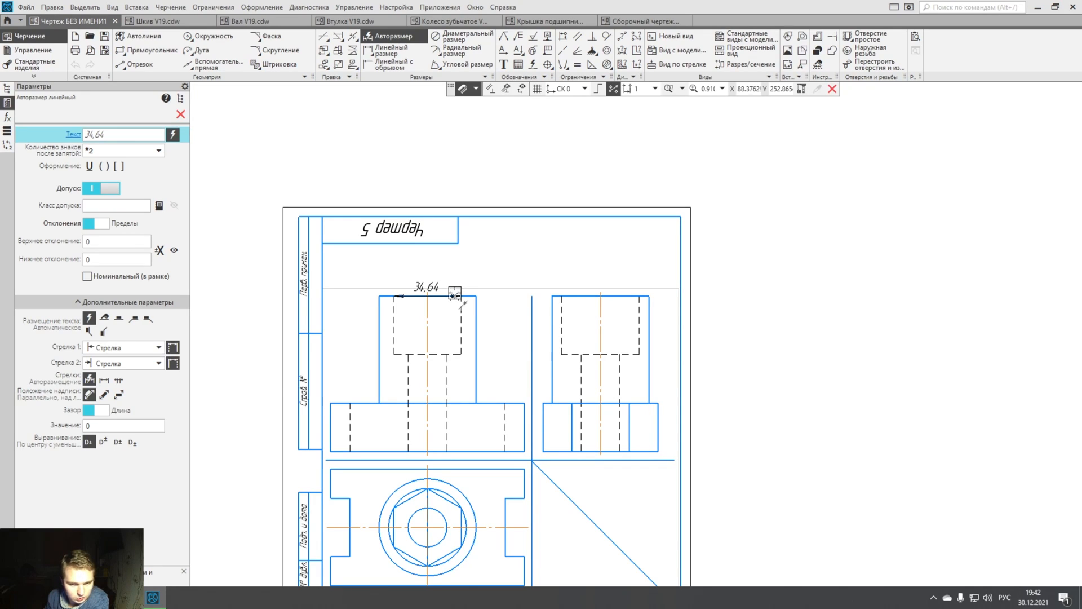
{"action": "left_click", "coordinate": [181, 115]}
- Dimension the upper cylinder's width above the front view with Авторазмер
{"action": "left_click", "coordinate": [383, 36]}
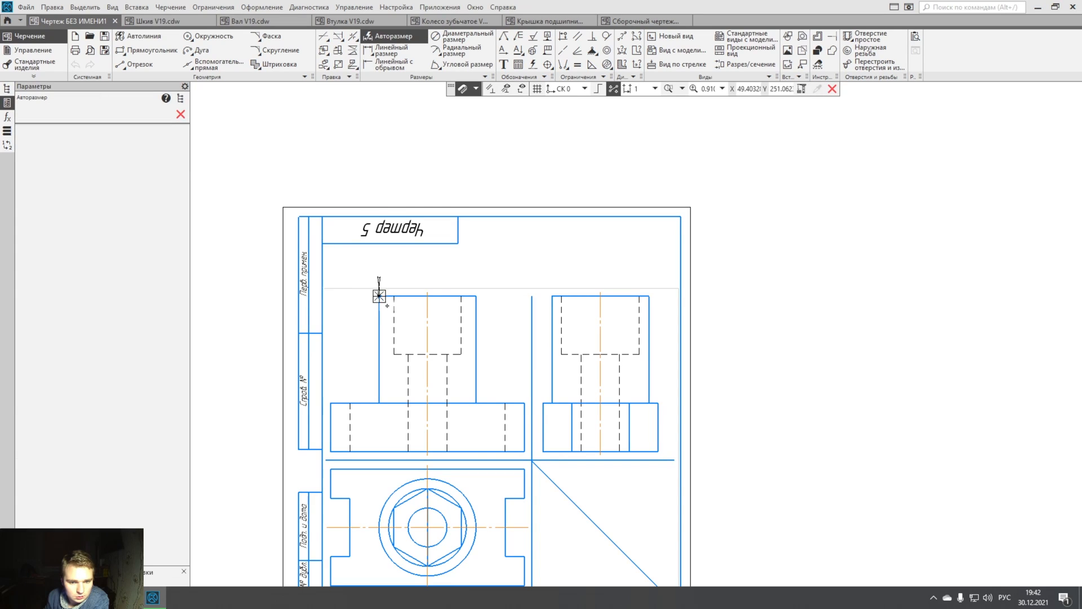
{"action": "left_click", "coordinate": [379, 296]}
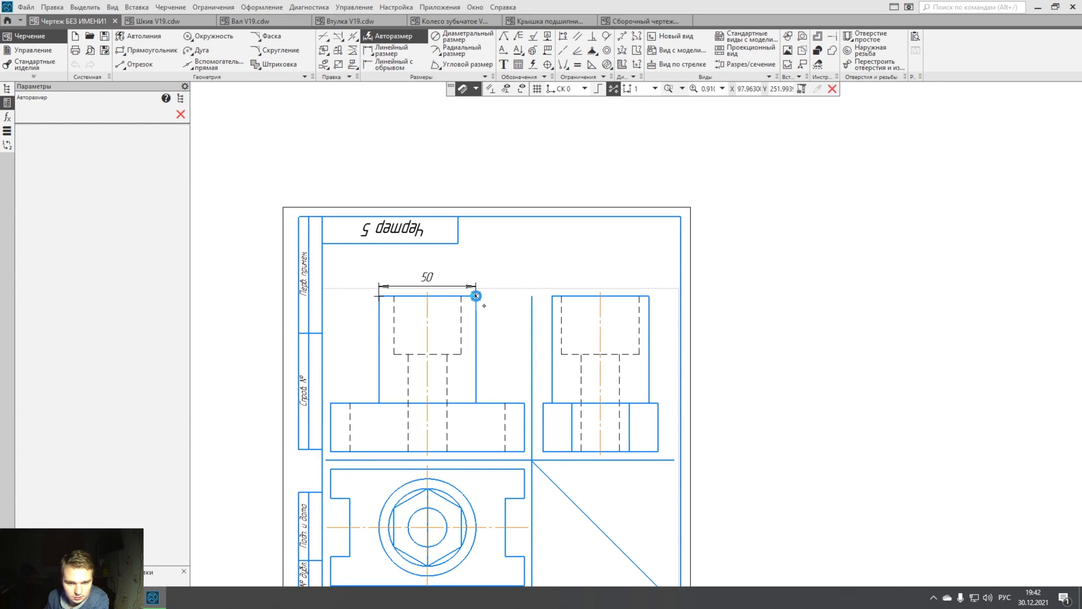
{"action": "left_click", "coordinate": [476, 295]}
{"action": "scroll", "coordinate": [475, 296], "scroll_direction": "up", "scroll_amount": 3}
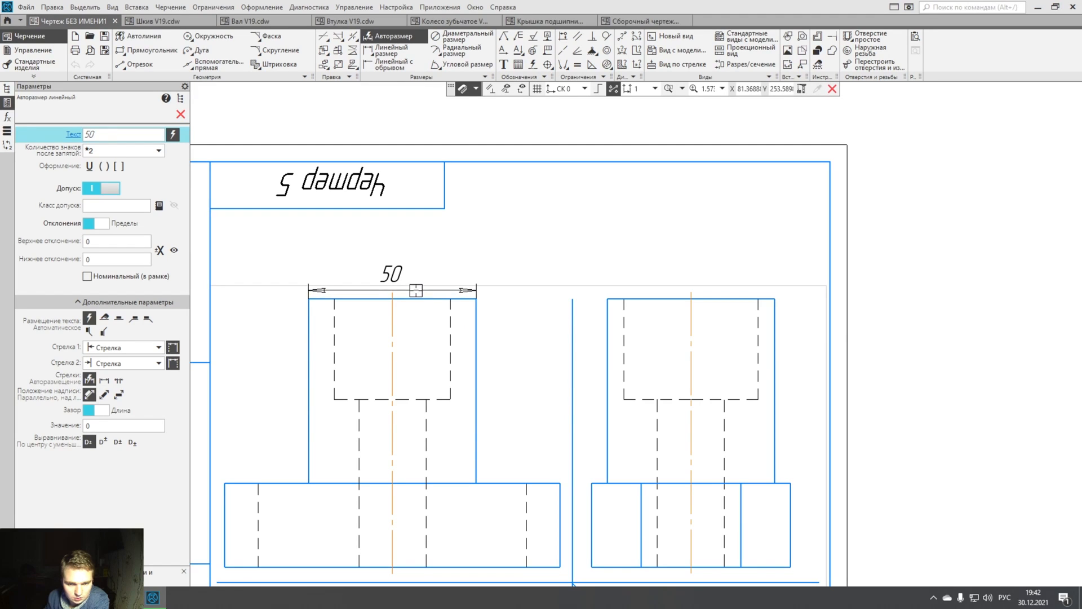
{"action": "left_click", "coordinate": [417, 287]}
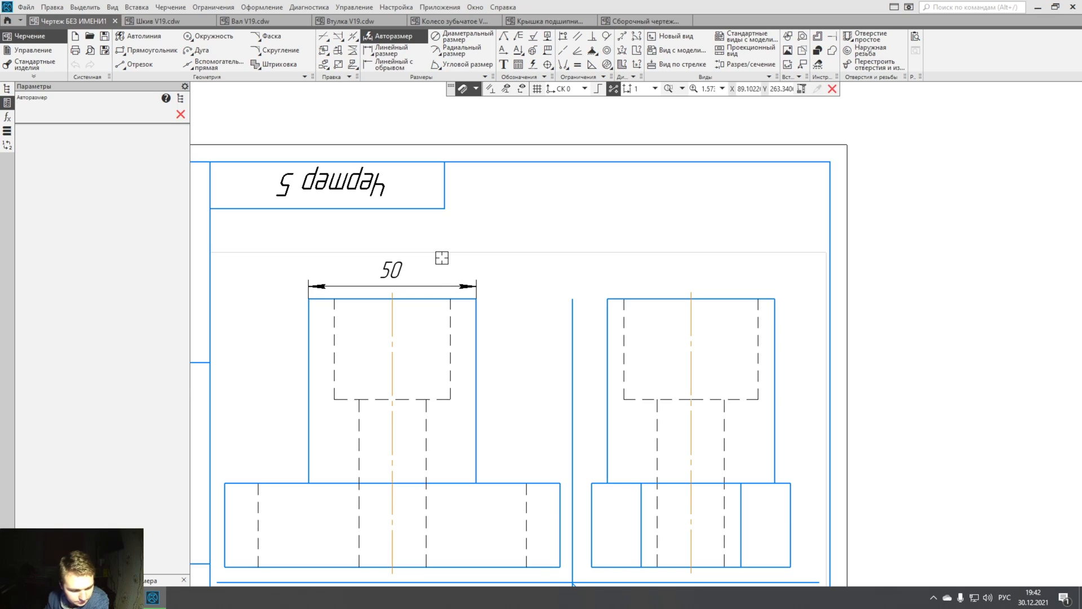
{"action": "key", "text": "Escape"}
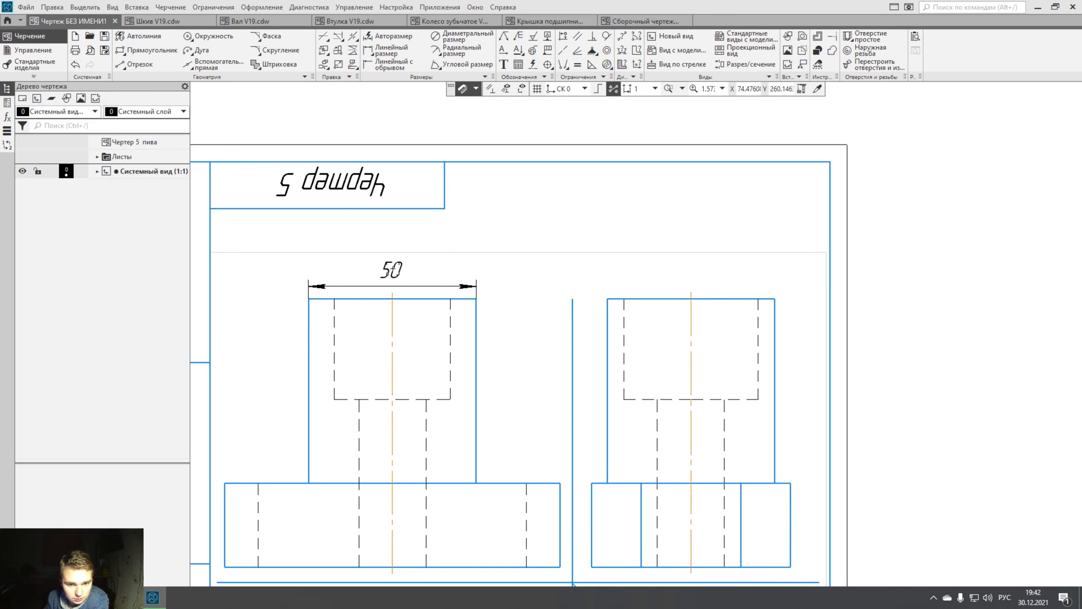
- Add the diameter symbol to the upper cylinder's width dimension in the front view
{"action": "double_click", "coordinate": [392, 270]}
{"action": "left_click", "coordinate": [354, 230]}
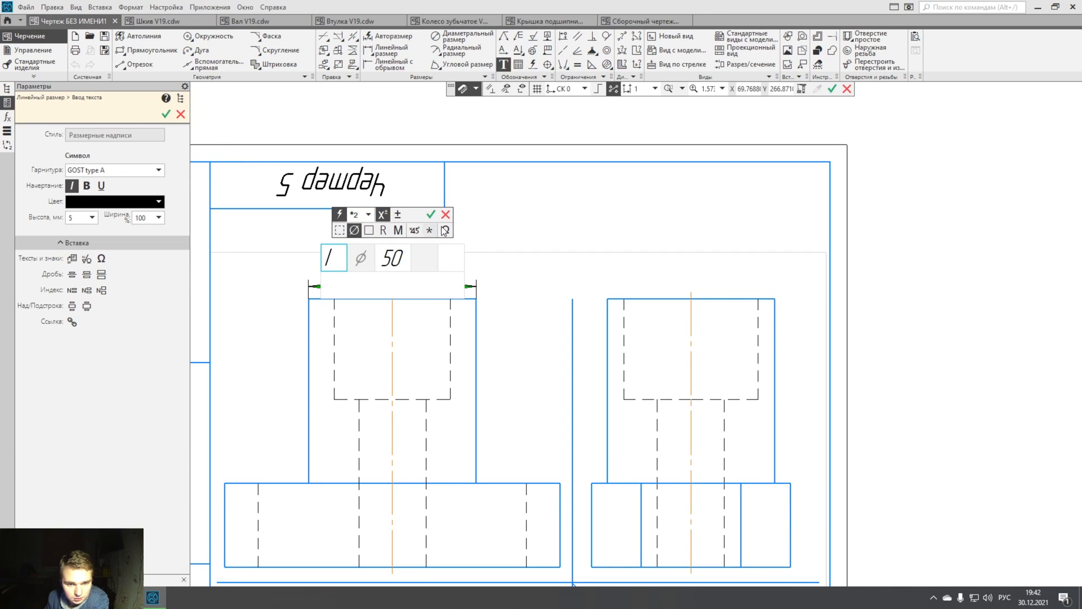
{"action": "left_click", "coordinate": [431, 214]}
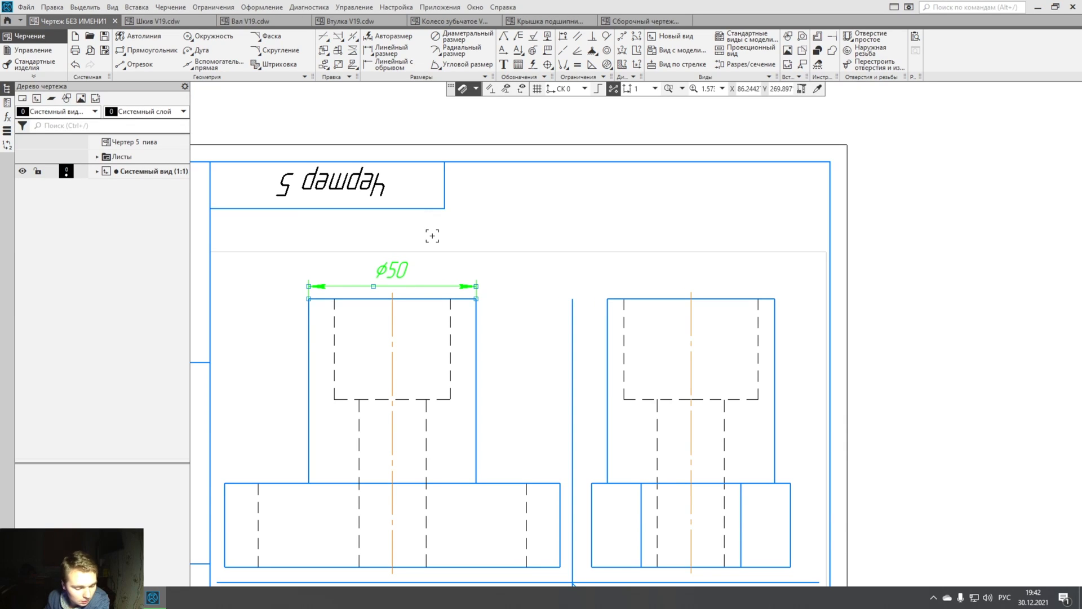
- Dimension the depth of the hexagonal recess beside the front view with Авторазмер
{"action": "middle_click_drag", "start_coordinate": [426, 260], "coordinate": [569, 261]}
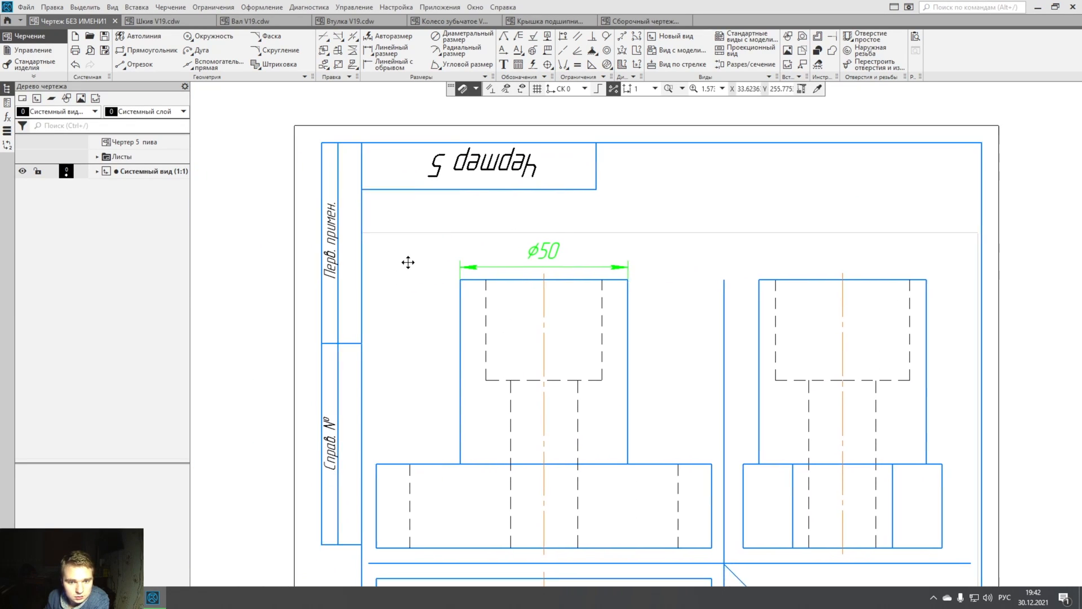
{"action": "middle_click_drag", "start_coordinate": [404, 268], "coordinate": [426, 226]}
{"action": "left_click", "coordinate": [389, 36]}
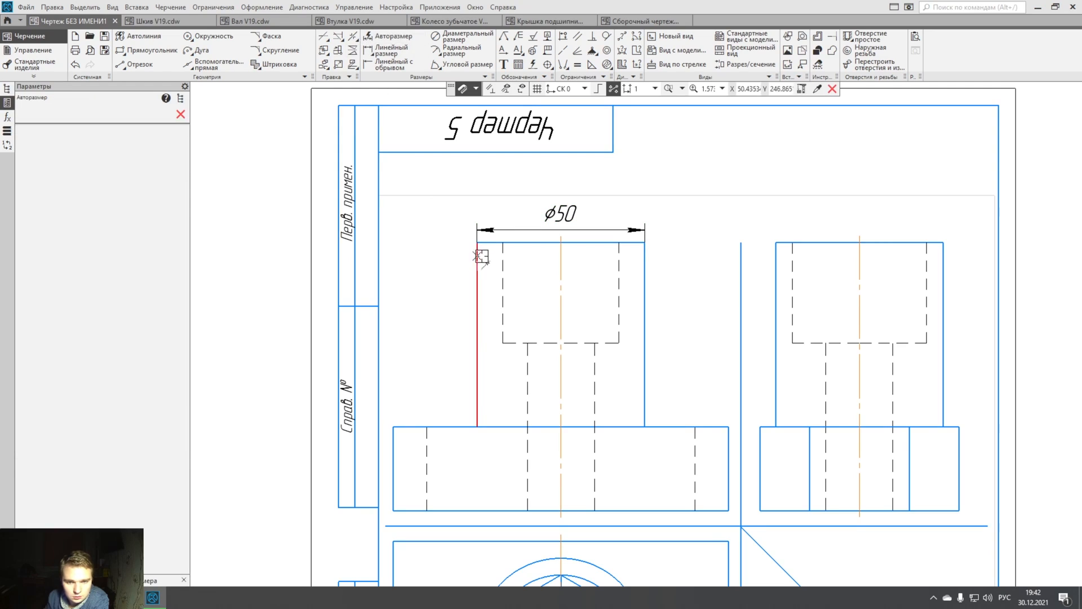
{"action": "left_click", "coordinate": [503, 244]}
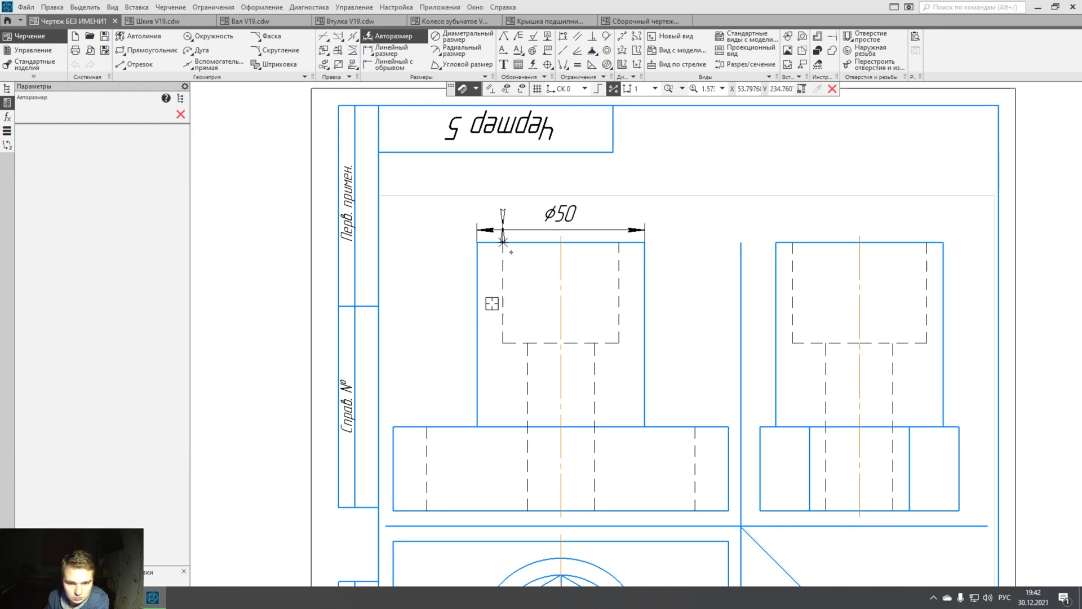
{"action": "left_click", "coordinate": [502, 342]}
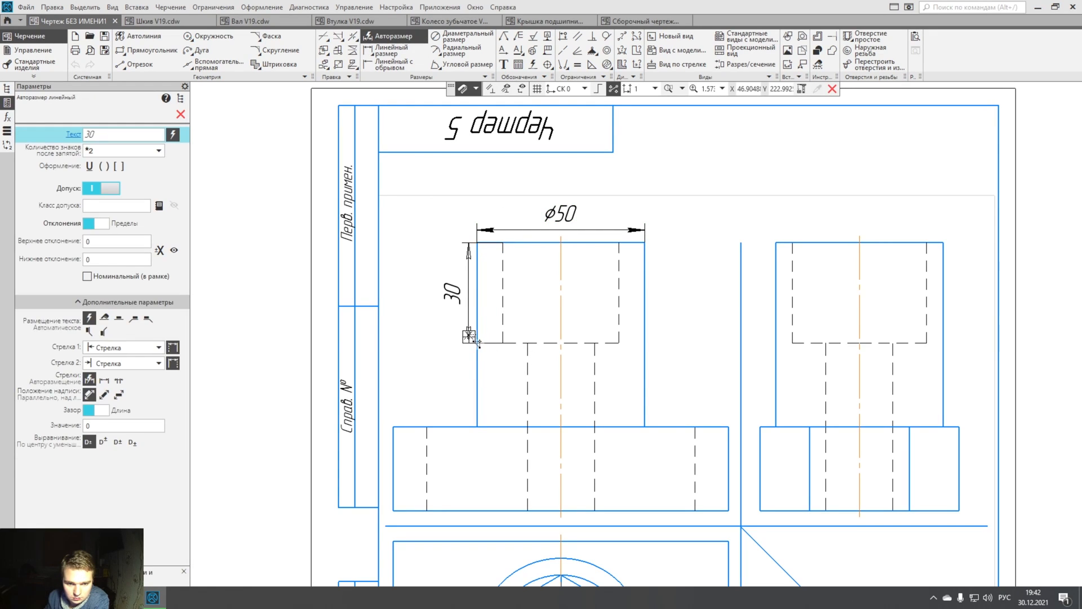
{"action": "left_click", "coordinate": [467, 332]}
- Dimension the part's overall height in the front view, placing the dimension line outside the recess depth dimension
{"action": "middle_click_drag", "start_coordinate": [467, 331], "coordinate": [489, 235]}
{"action": "left_click", "coordinate": [394, 446]}
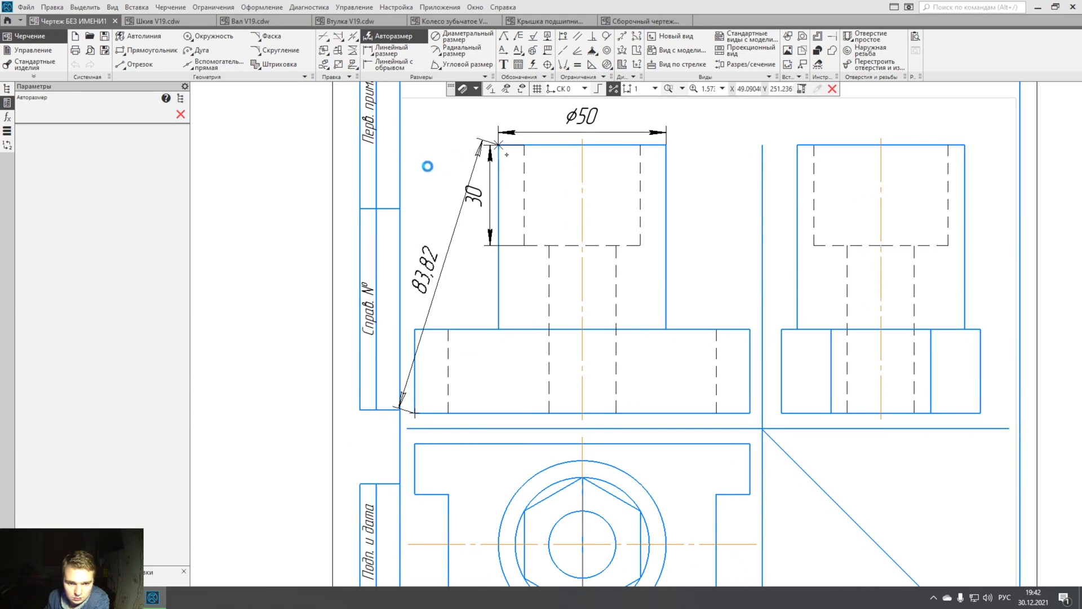
{"action": "left_click", "coordinate": [507, 154]}
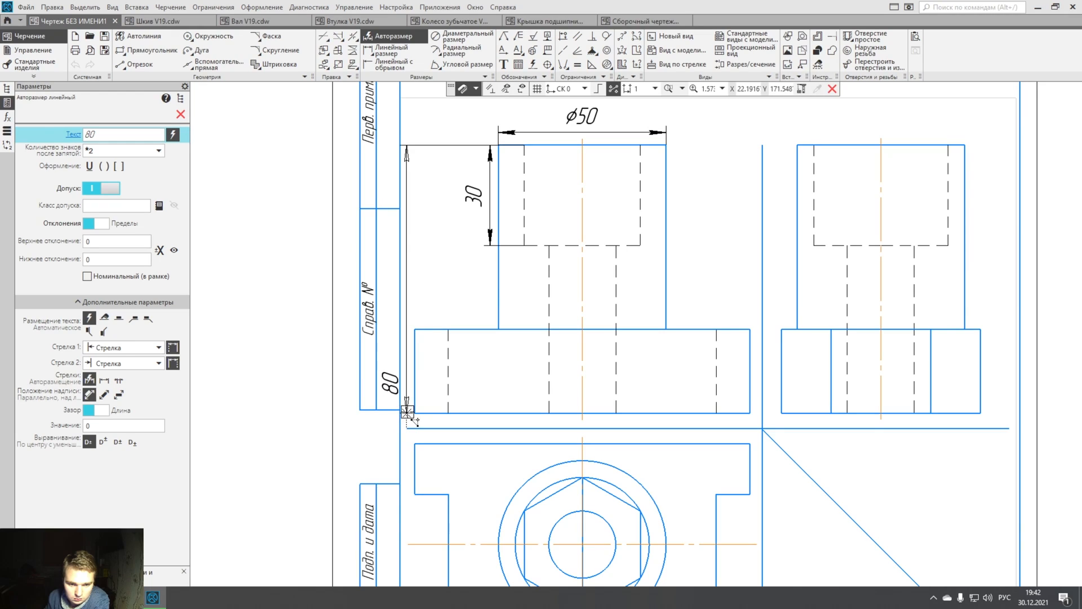
{"action": "left_click", "coordinate": [409, 291]}
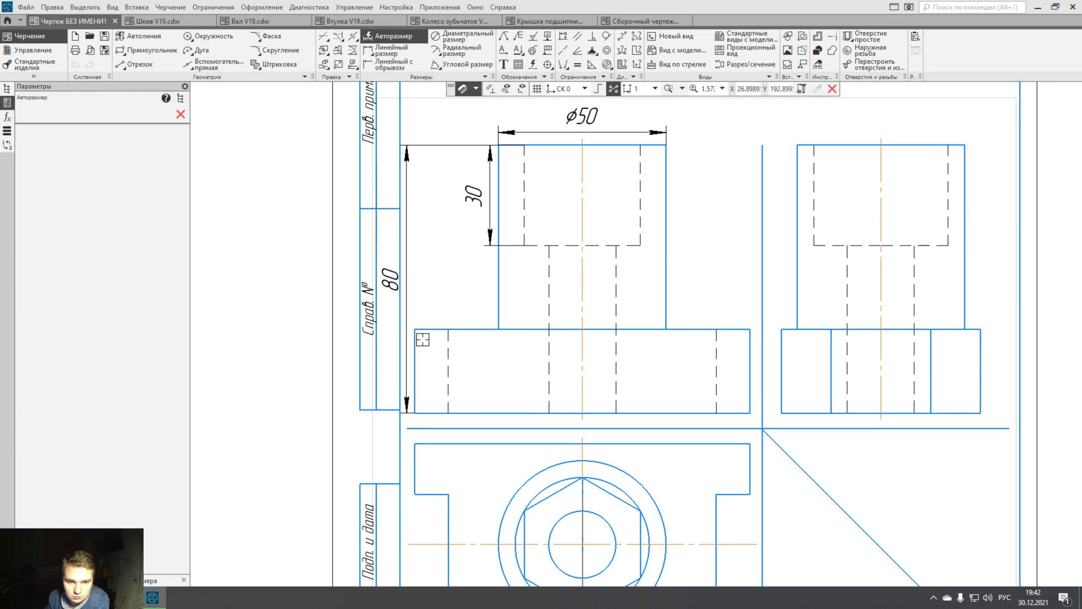
{"action": "key", "text": "Escape"}
{"action": "scroll", "coordinate": [460, 266], "scroll_direction": "down", "scroll_amount": 3}
{"action": "left_click", "coordinate": [752, 373]}
{"action": "left_click_drag", "start_coordinate": [752, 372], "coordinate": [764, 372]}
{"action": "left_click", "coordinate": [671, 482]}
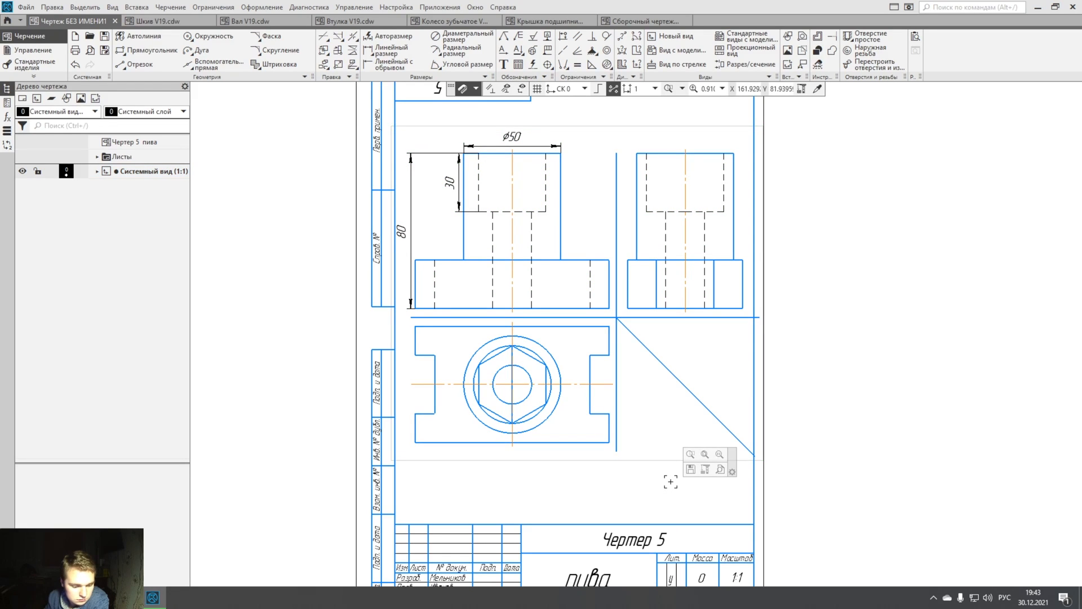
- Dimension the base plate's thickness between the front view and the side view
{"action": "scroll", "coordinate": [651, 338], "scroll_direction": "up", "scroll_amount": 4}
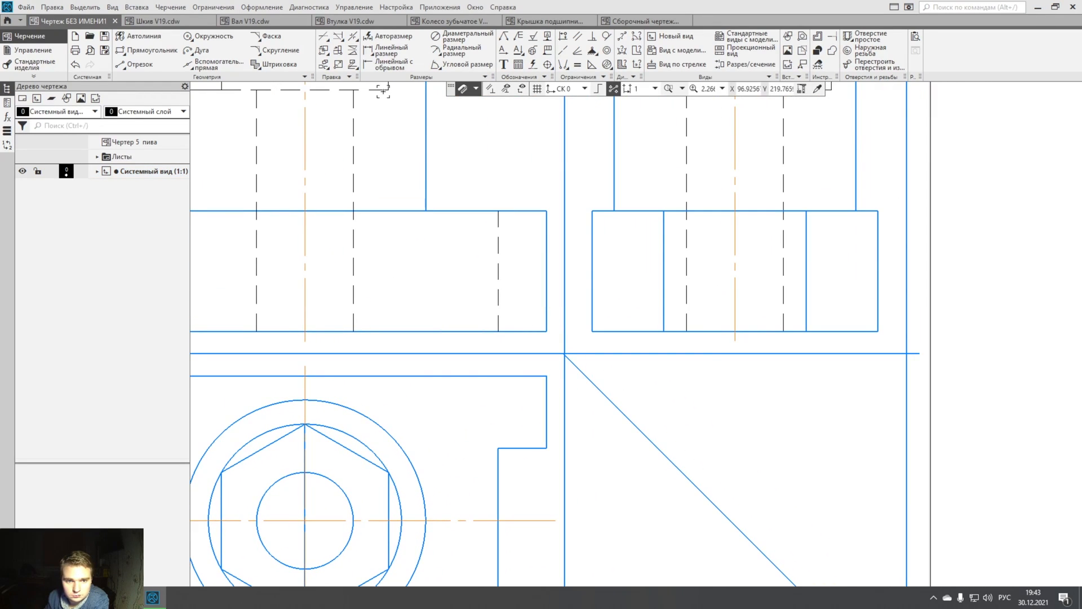
{"action": "left_click", "coordinate": [382, 36]}
{"action": "left_click", "coordinate": [547, 331]}
{"action": "left_click", "coordinate": [547, 210]}
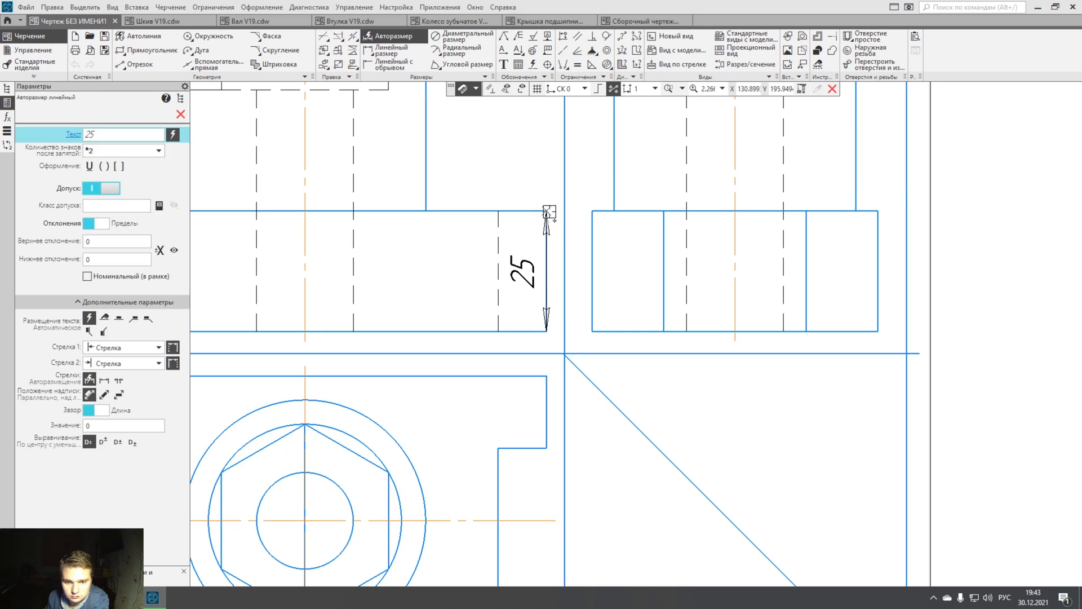
{"action": "left_click", "coordinate": [584, 228]}
{"action": "scroll", "coordinate": [592, 231], "scroll_direction": "down", "scroll_amount": 3}
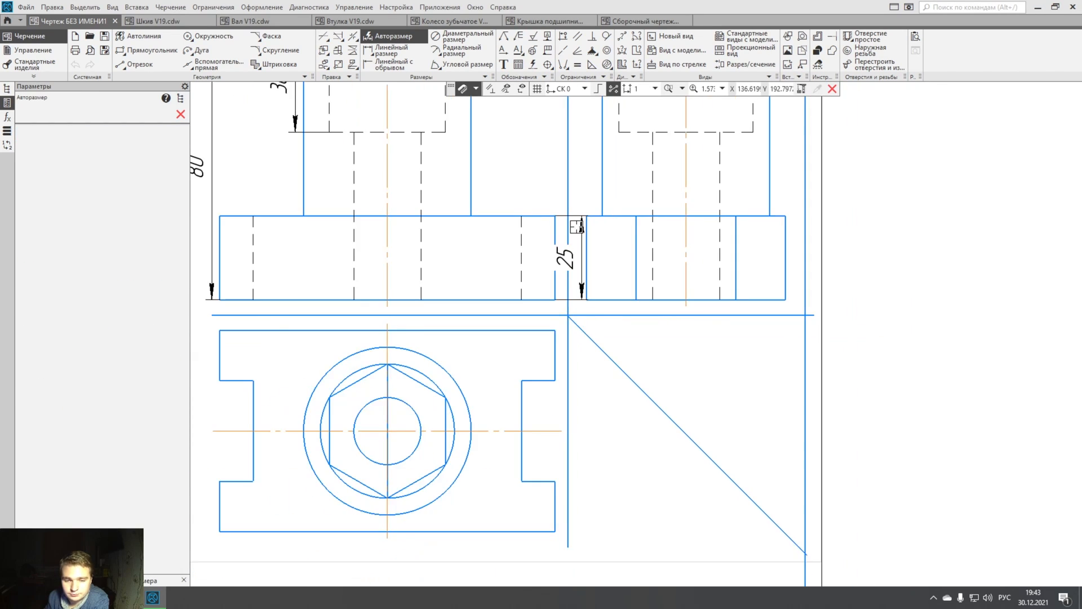
- Move the plate thickness dimension line outward onto the adjacent edge of the side view
{"action": "scroll", "coordinate": [594, 236], "scroll_direction": "up", "scroll_amount": 6}
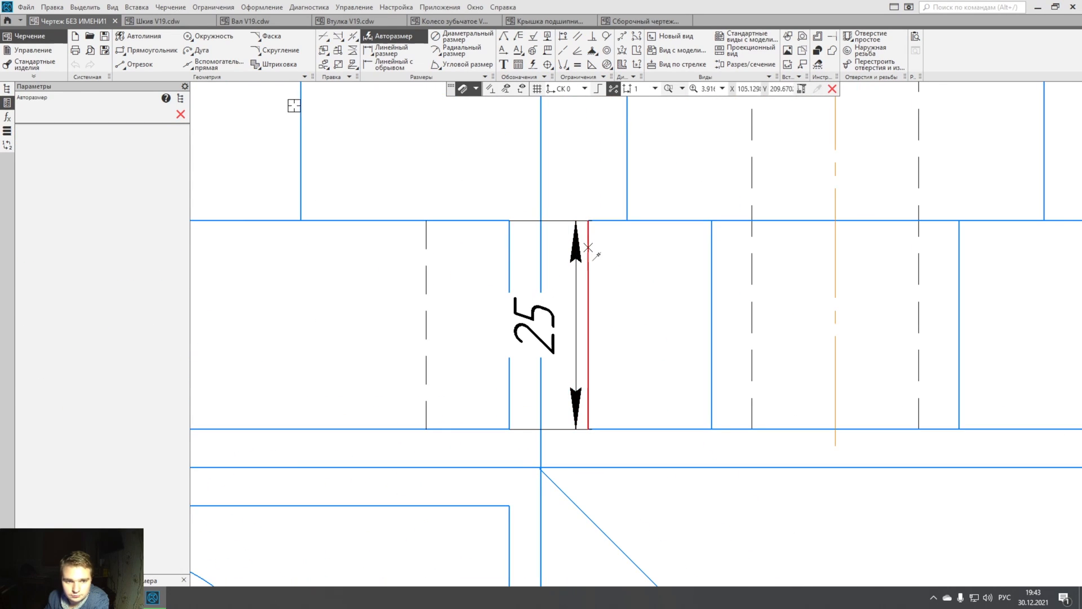
{"action": "key", "text": "Escape"}
{"action": "left_click", "coordinate": [576, 222]}
{"action": "left_click_drag", "start_coordinate": [576, 221], "coordinate": [588, 220]}
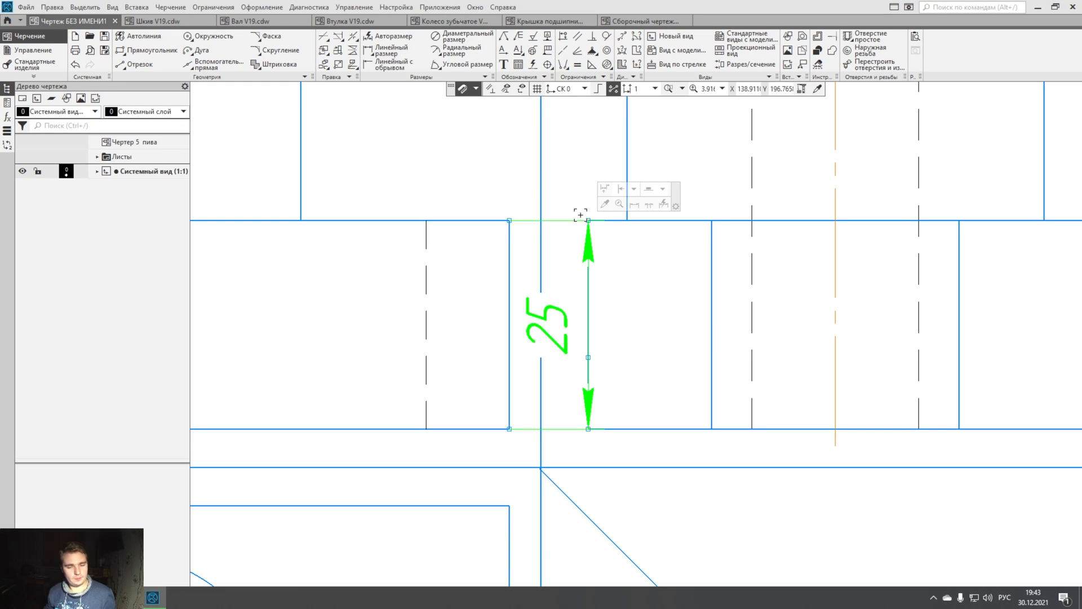
{"action": "left_click", "coordinate": [496, 176]}
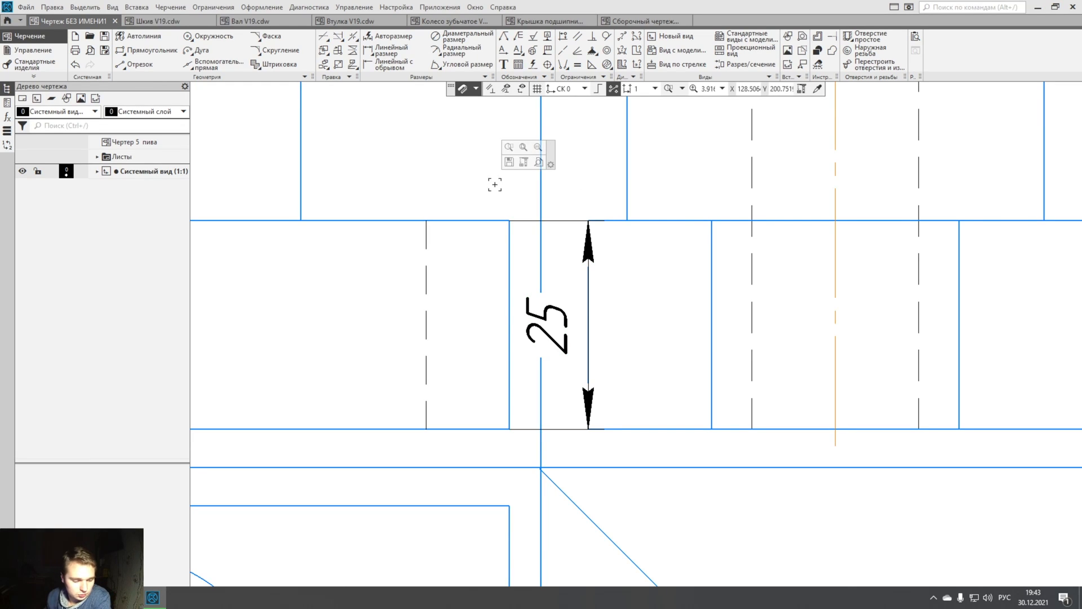
- Add a diametral dimension to the central hole in the top view, with its text on a leader above and left of the hole
{"action": "scroll", "coordinate": [555, 192], "scroll_direction": "down", "scroll_amount": 5}
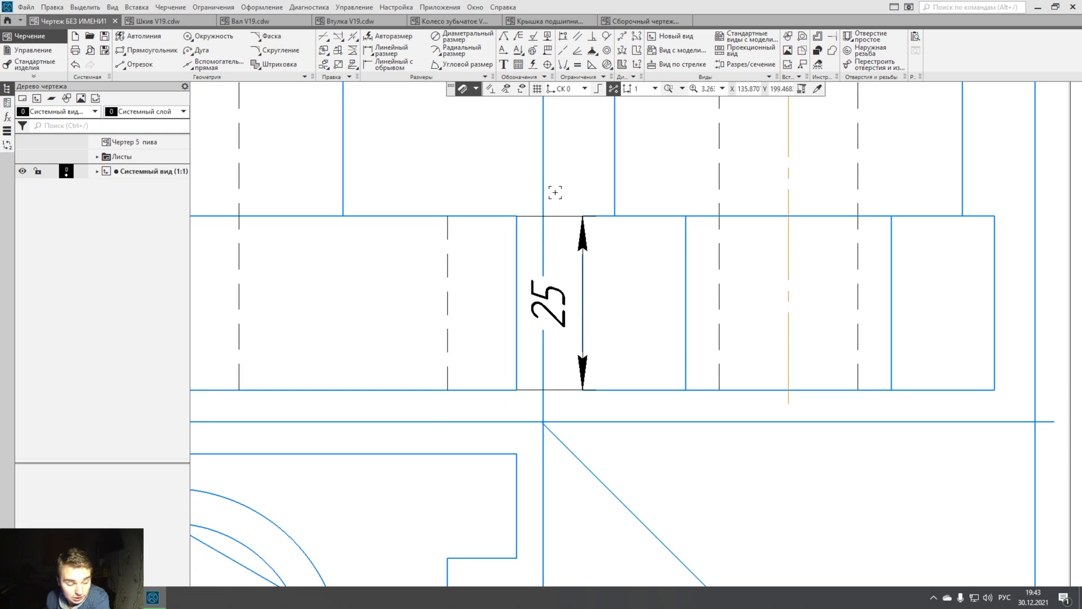
{"action": "scroll", "coordinate": [656, 221], "scroll_direction": "down", "scroll_amount": 4}
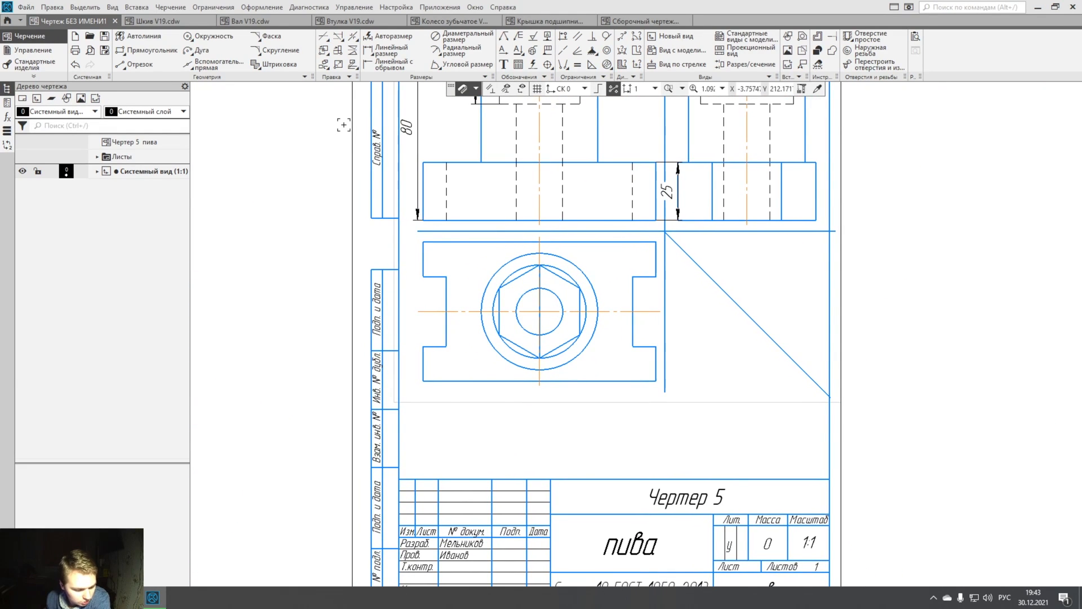
{"action": "left_click", "coordinate": [462, 36]}
{"action": "left_click", "coordinate": [521, 297]}
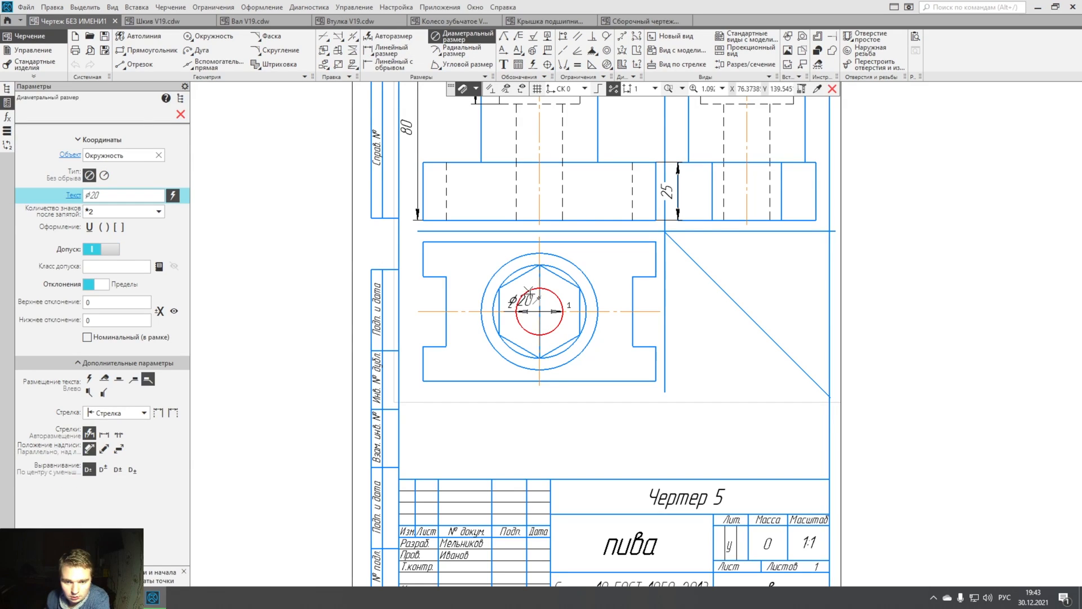
{"action": "left_click", "coordinate": [491, 263]}
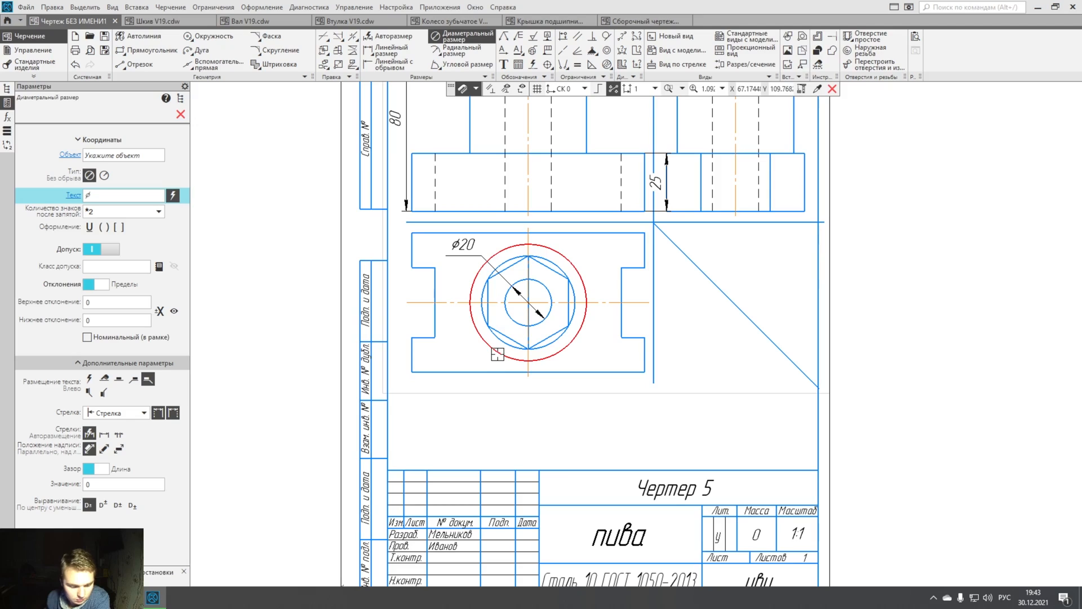
- Dimension the hexagon between opposite corners in the top view, with its text on a leader extending right (Вправо)
{"action": "scroll", "coordinate": [498, 354], "scroll_direction": "up", "scroll_amount": 3}
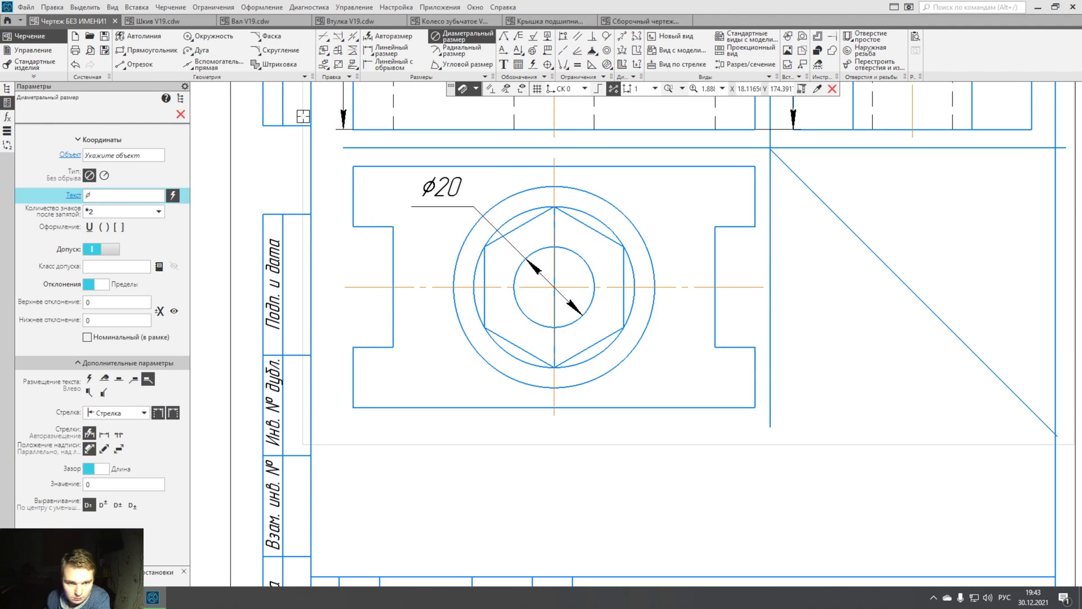
{"action": "left_click", "coordinate": [394, 35]}
{"action": "left_click", "coordinate": [484, 327]}
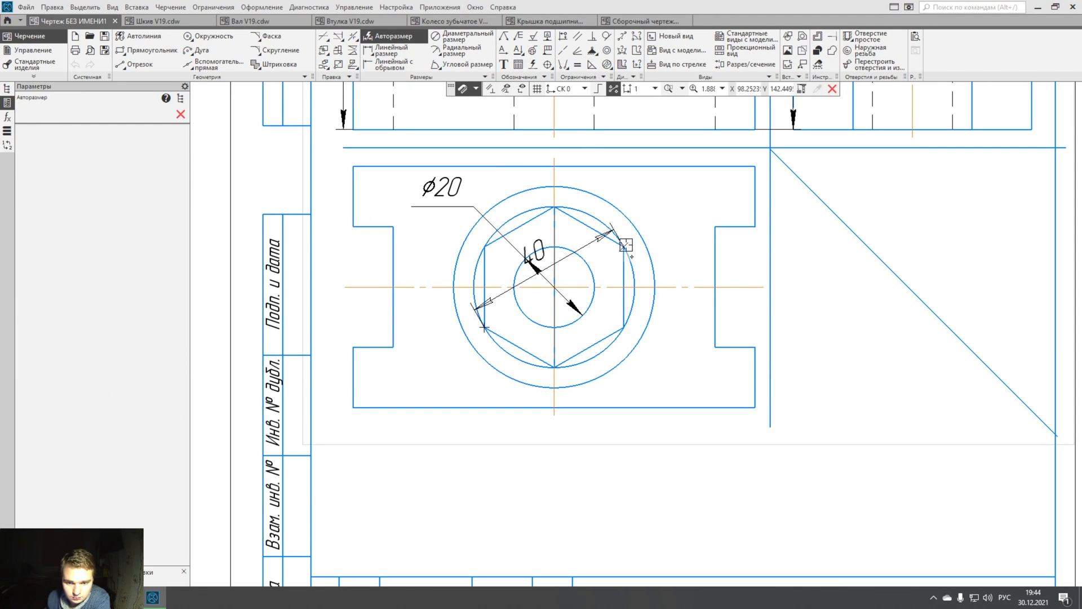
{"action": "left_click", "coordinate": [624, 246]}
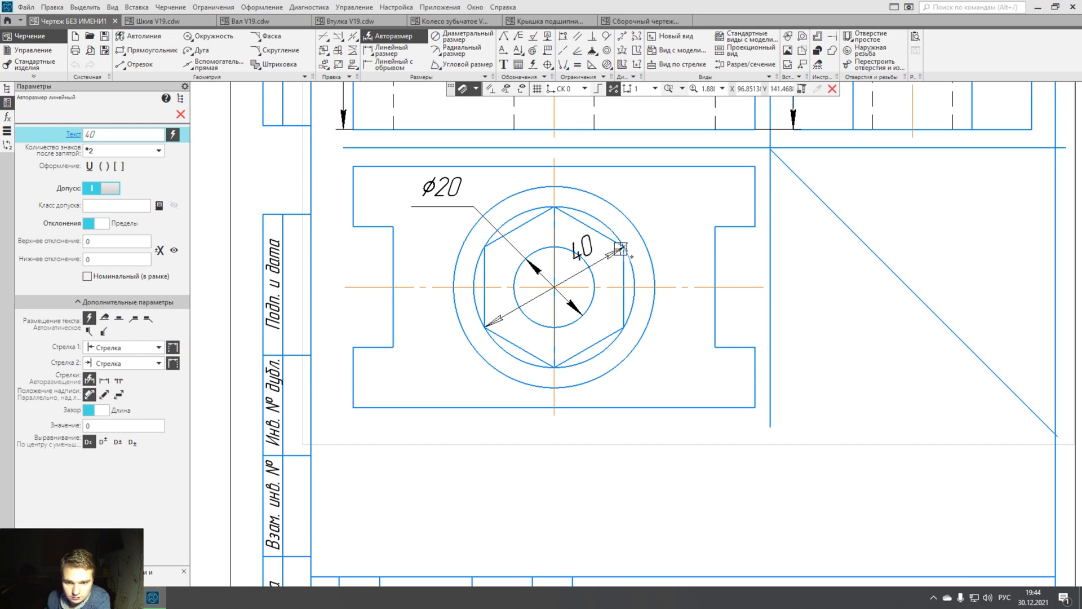
{"action": "left_click", "coordinate": [134, 318]}
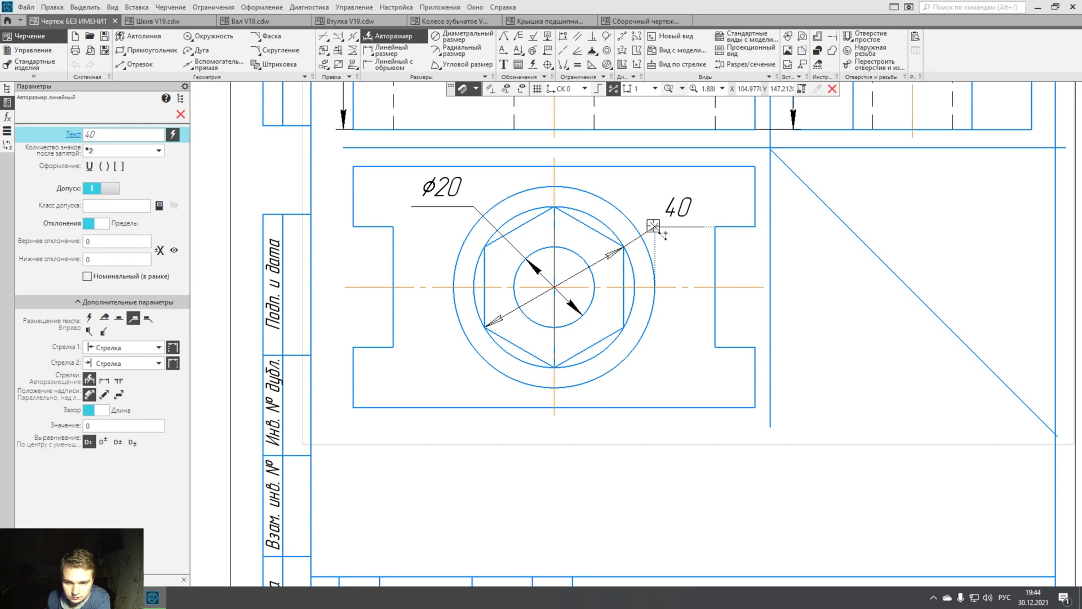
{"action": "left_click", "coordinate": [652, 226]}
- Add the diameter symbol to the hexagon's corner-to-corner dimension in the top view
{"action": "key", "text": "Escape"}
{"action": "left_click", "coordinate": [680, 207]}
{"action": "left_click", "coordinate": [713, 193]}
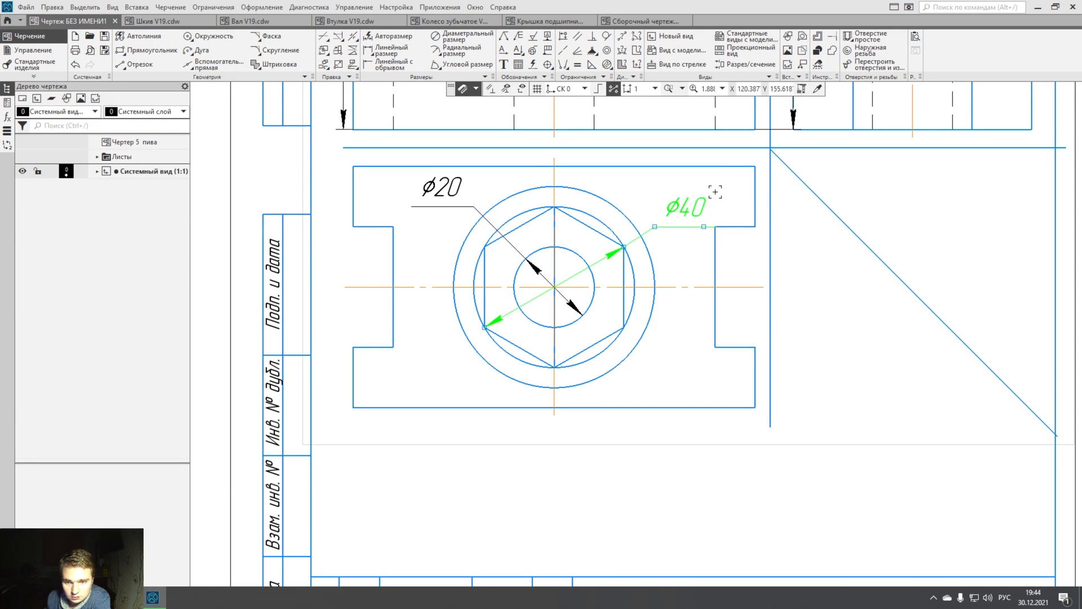
{"action": "left_click", "coordinate": [611, 445]}
{"action": "left_click", "coordinate": [594, 462]}
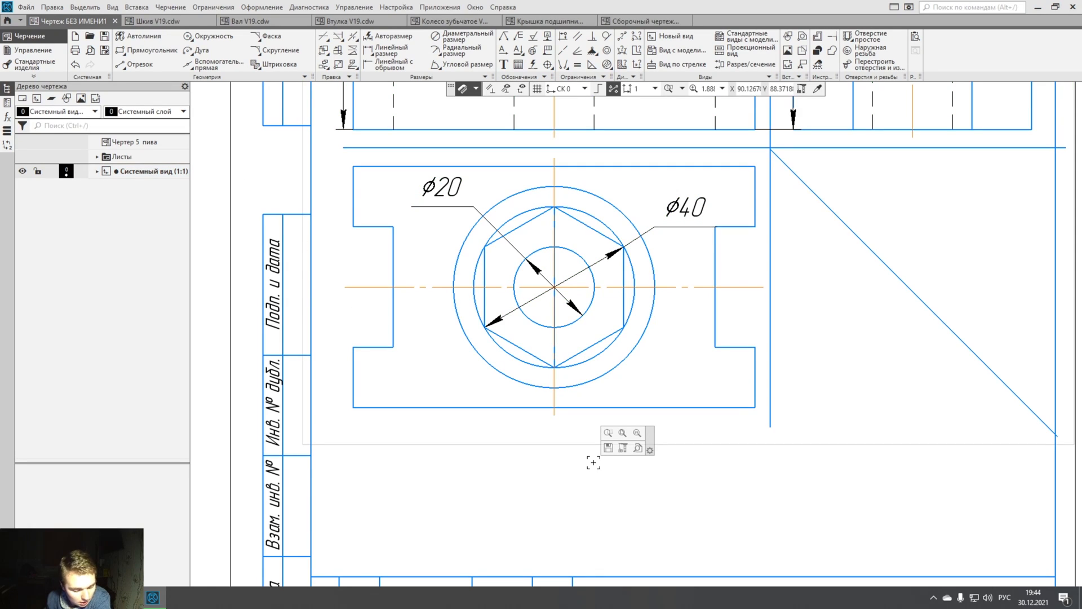
- Dimension the plate's width along the notched left side of the top view, using automatic text placement
{"action": "left_click", "coordinate": [389, 36]}
{"action": "left_click", "coordinate": [353, 407]}
{"action": "left_click", "coordinate": [352, 166]}
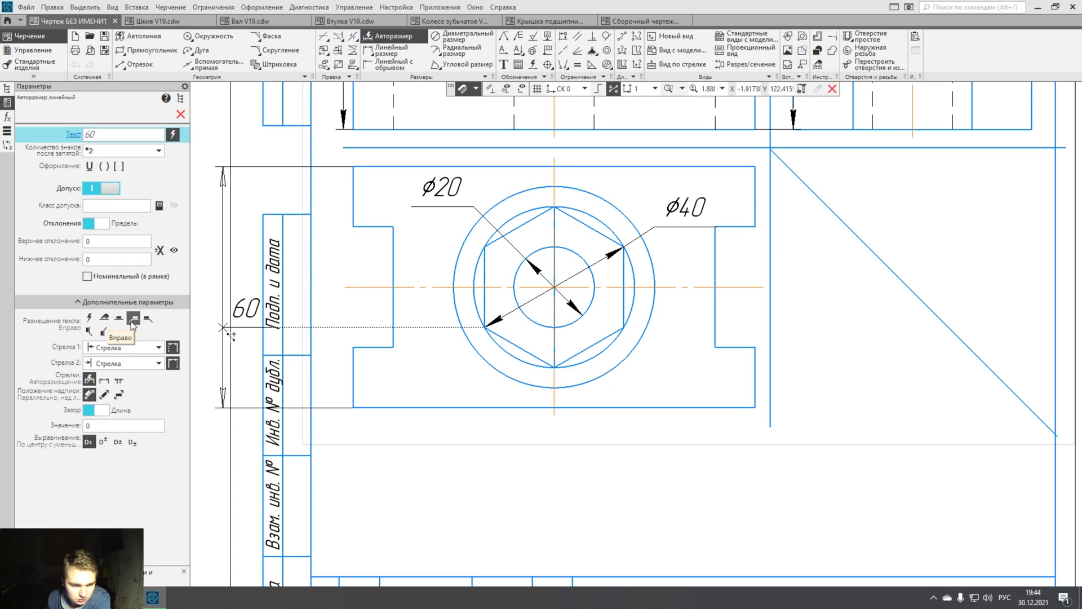
{"action": "left_click", "coordinate": [89, 318]}
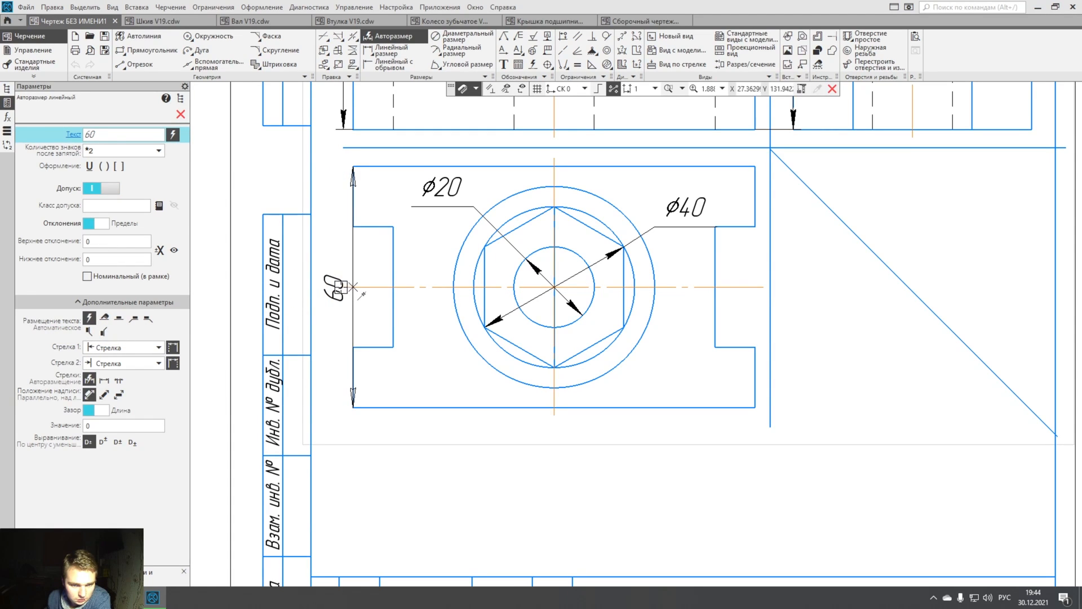
{"action": "left_click", "coordinate": [337, 288]}
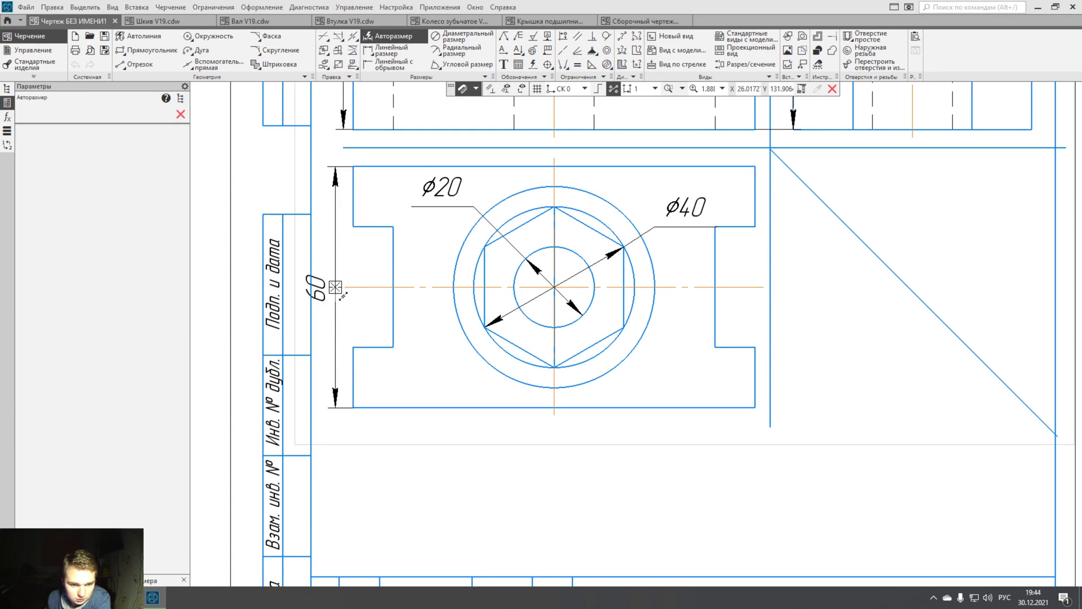
- Shift the drawing view with all its projections slightly to the right within the sheet frame
{"action": "key", "text": "Escape"}
{"action": "left_click_drag", "start_coordinate": [440, 445], "coordinate": [460, 454]}
{"action": "left_click", "coordinate": [468, 491]}
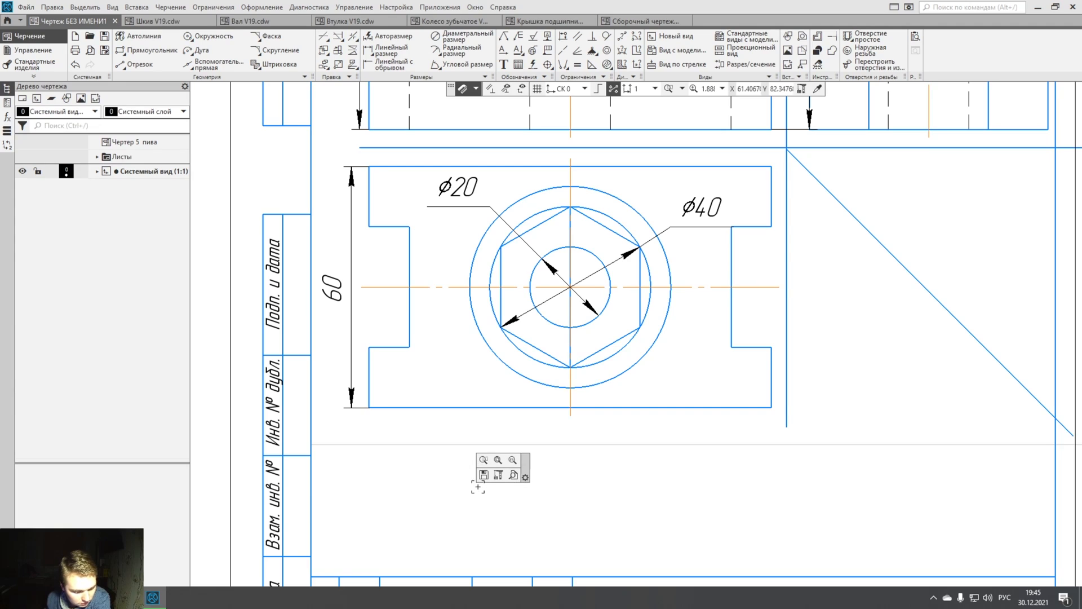
- Dimension the depth of the right notch below the top view
{"action": "scroll", "coordinate": [471, 473], "scroll_direction": "down", "scroll_amount": 3}
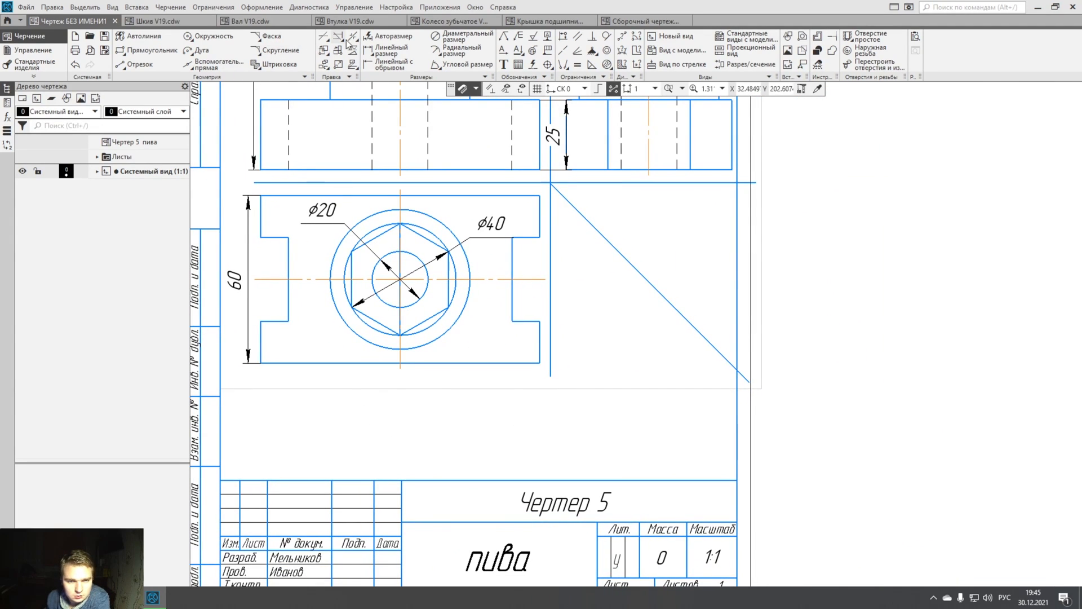
{"action": "left_click", "coordinate": [389, 35]}
{"action": "left_click", "coordinate": [524, 322]}
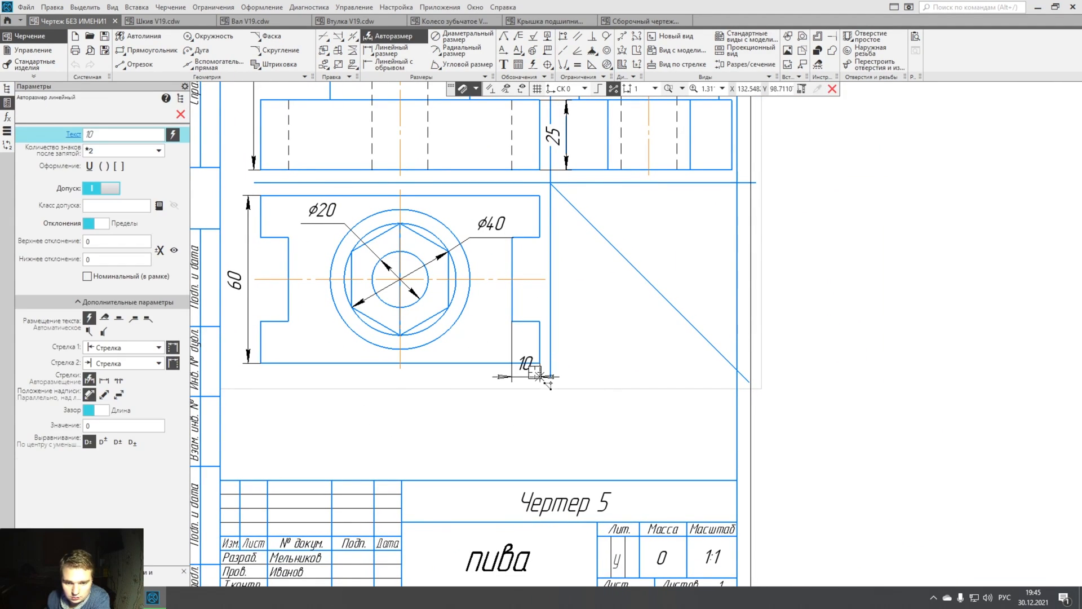
{"action": "scroll", "coordinate": [534, 372], "scroll_direction": "up", "scroll_amount": 4}
{"action": "left_click", "coordinate": [529, 403]}
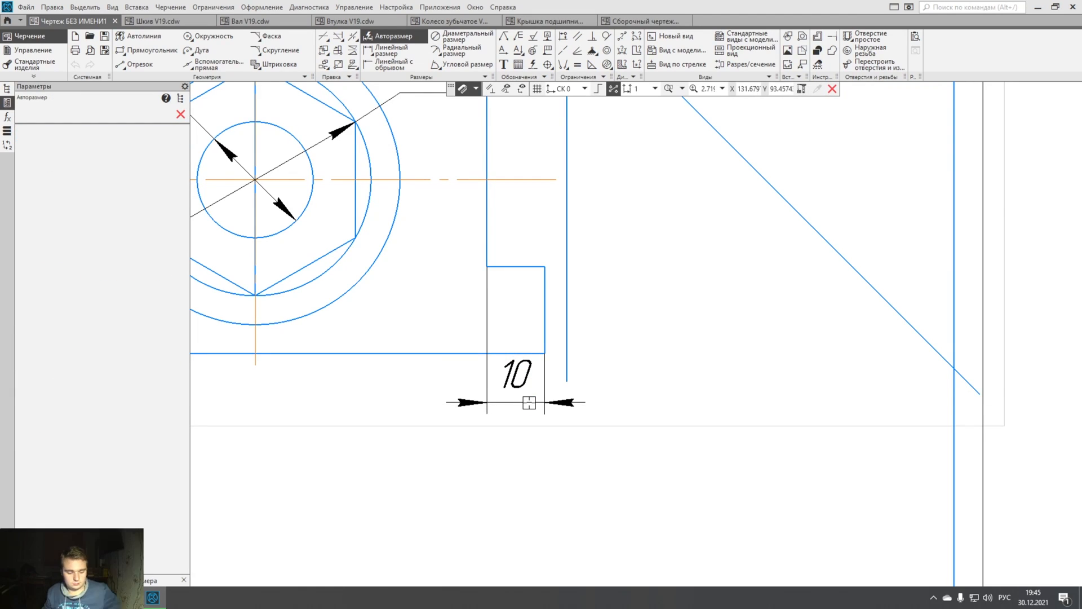
- Dimension the plate's overall length below the notch depth dimension and move its text toward the middle of the dimension line
{"action": "scroll", "coordinate": [544, 352], "scroll_direction": "down", "scroll_amount": 5}
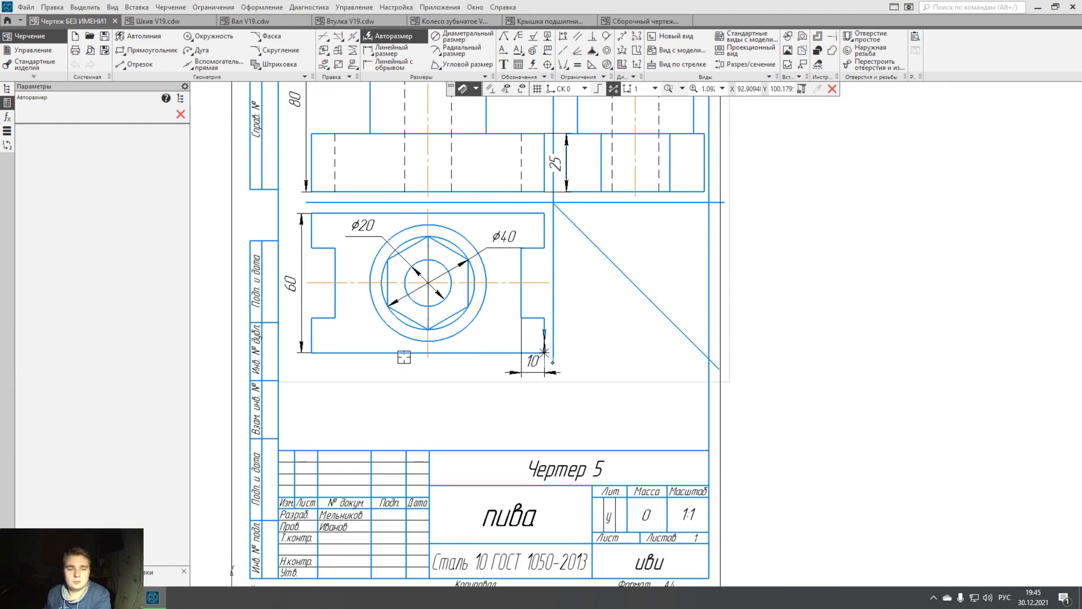
{"action": "left_click", "coordinate": [313, 353]}
{"action": "scroll", "coordinate": [543, 371], "scroll_direction": "up", "scroll_amount": 3}
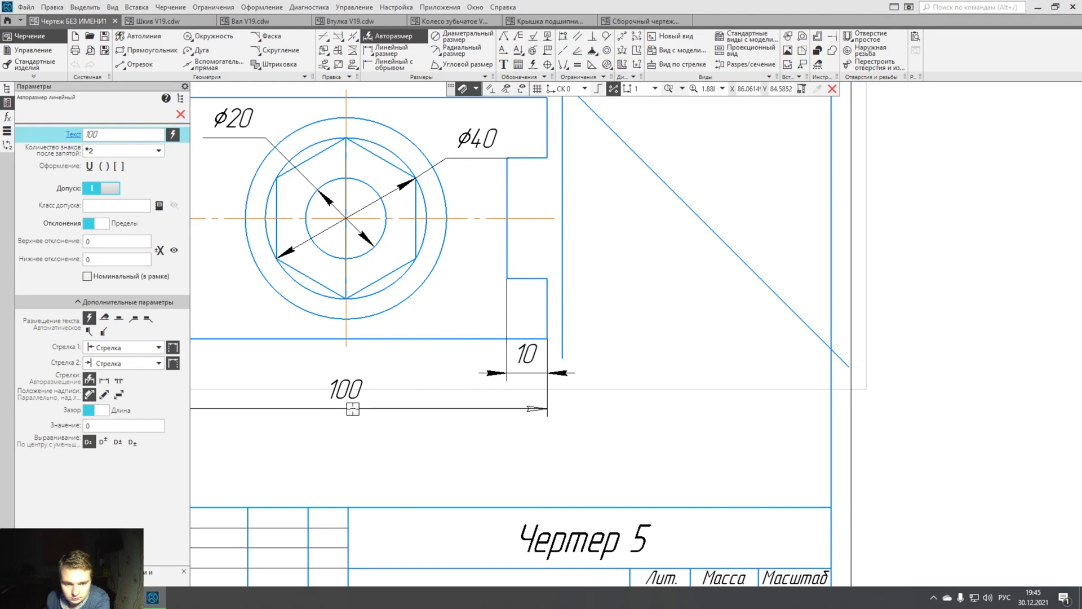
{"action": "left_click", "coordinate": [514, 416]}
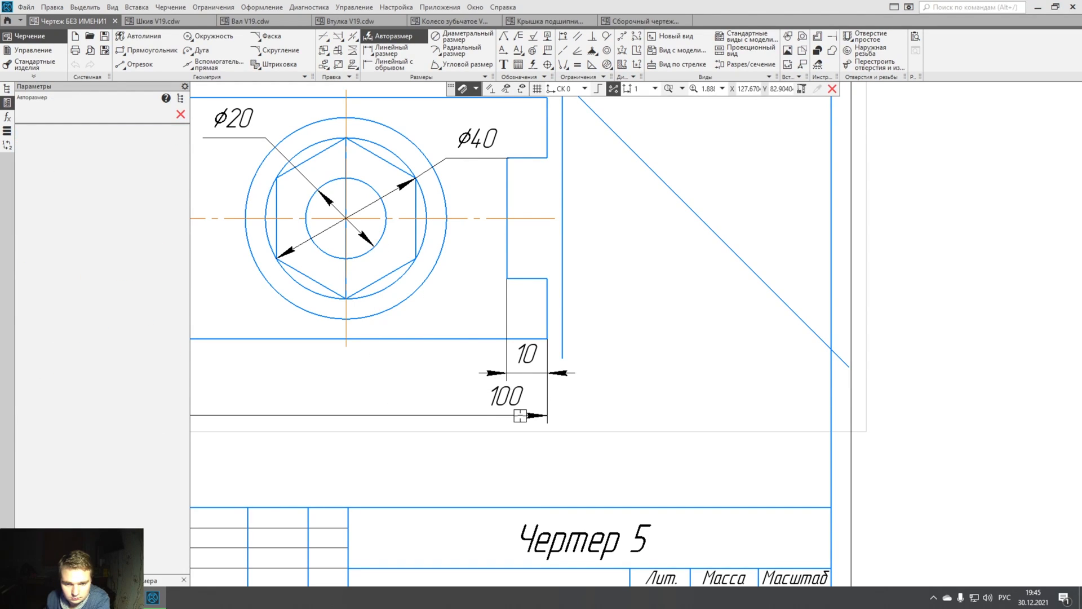
{"action": "left_click", "coordinate": [180, 115]}
{"action": "left_click_drag", "start_coordinate": [483, 411], "coordinate": [375, 411]}
{"action": "scroll", "coordinate": [488, 428], "scroll_direction": "down", "scroll_amount": 2}
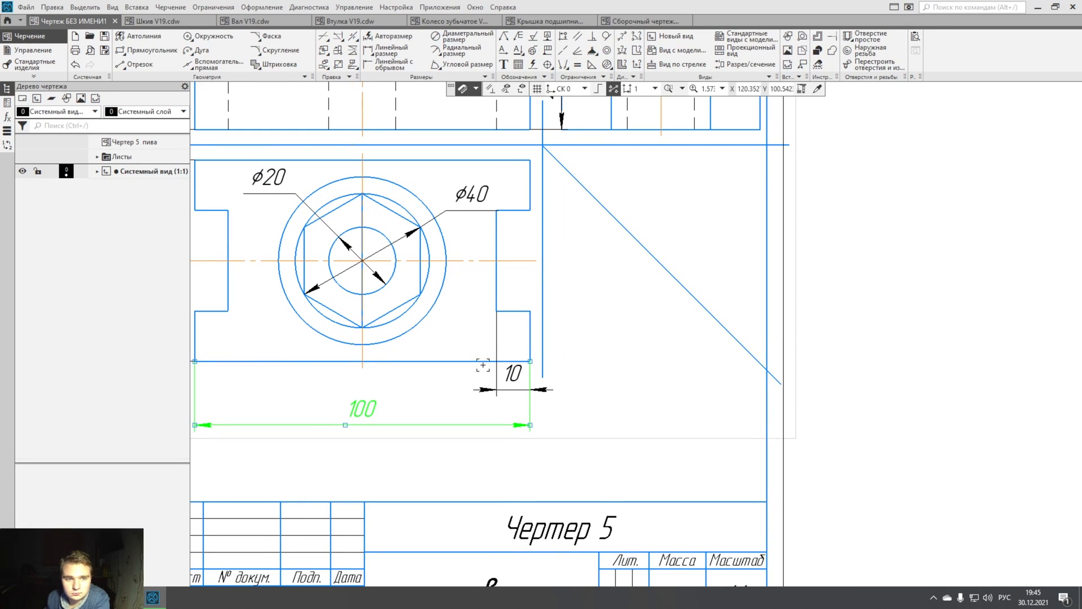
- Dimension the width of the right notch, placing the dimension beside the right edge of the top view
{"action": "left_click", "coordinate": [391, 36]}
{"action": "left_click", "coordinate": [530, 211]}
{"action": "left_click", "coordinate": [530, 311]}
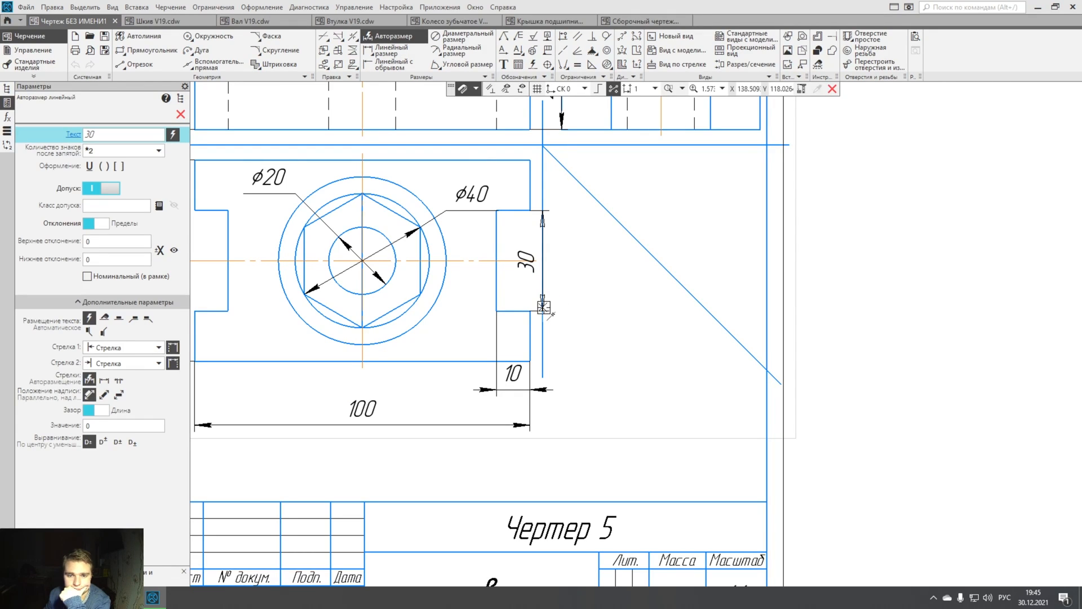
{"action": "left_click", "coordinate": [544, 308]}
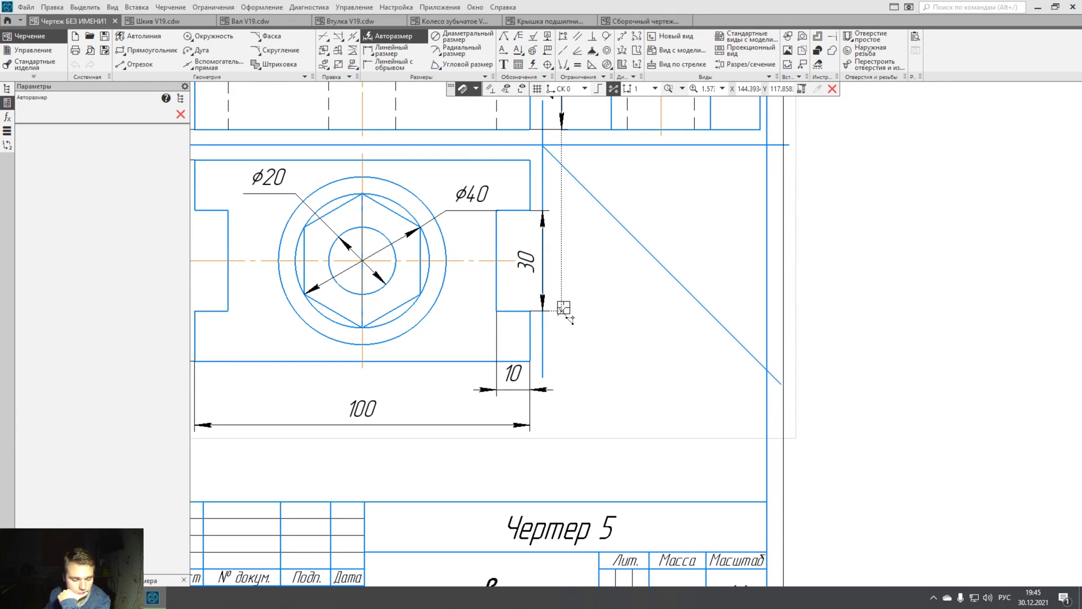
- Draw horizontal construction lines through the top view's upper plate edge, outer circle top, hexagon corners, upper notch corner and centre
{"action": "scroll", "coordinate": [573, 328], "scroll_direction": "down", "scroll_amount": 3}
{"action": "middle_click_drag", "start_coordinate": [573, 328], "coordinate": [570, 356]}
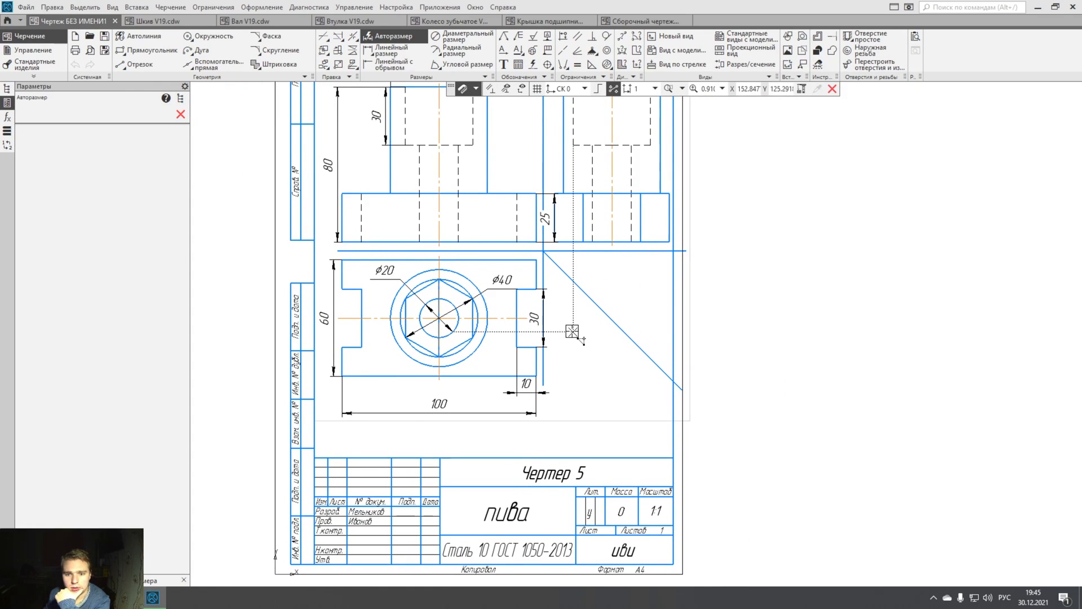
{"action": "left_click", "coordinate": [214, 64]}
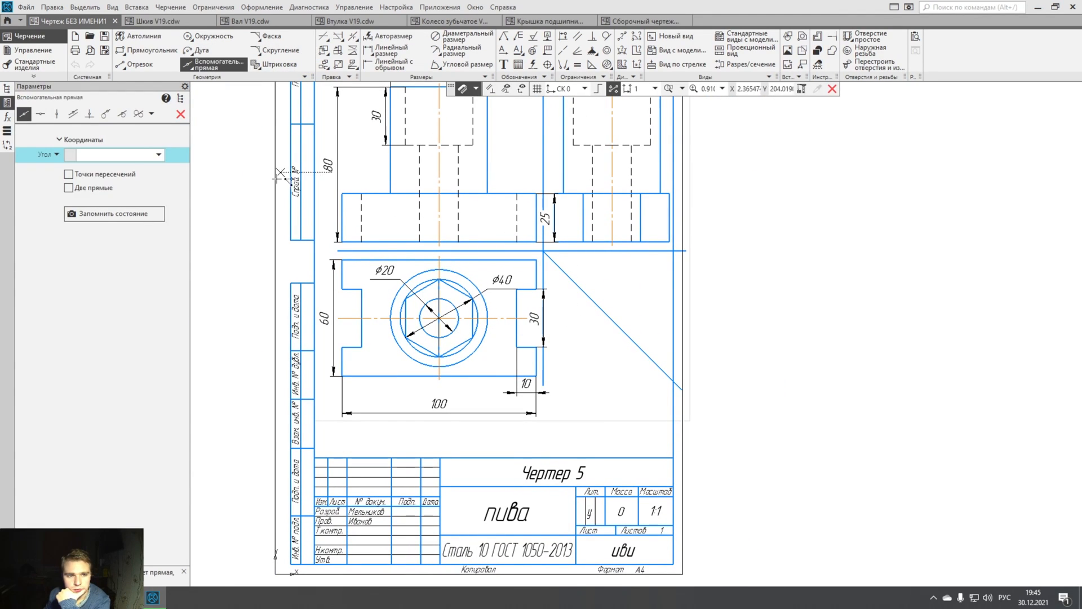
{"action": "left_click", "coordinate": [40, 114]}
{"action": "left_click", "coordinate": [536, 260]}
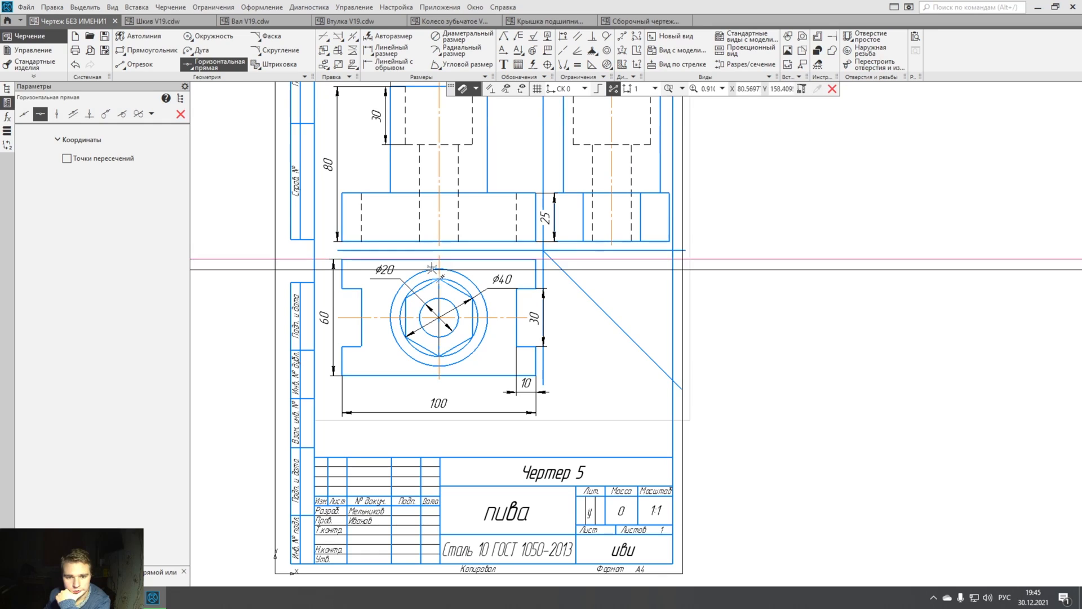
{"action": "left_click", "coordinate": [439, 270]}
{"action": "left_click", "coordinate": [447, 288]}
{"action": "left_click", "coordinate": [472, 299]}
{"action": "scroll", "coordinate": [473, 299], "scroll_direction": "up", "scroll_amount": 5}
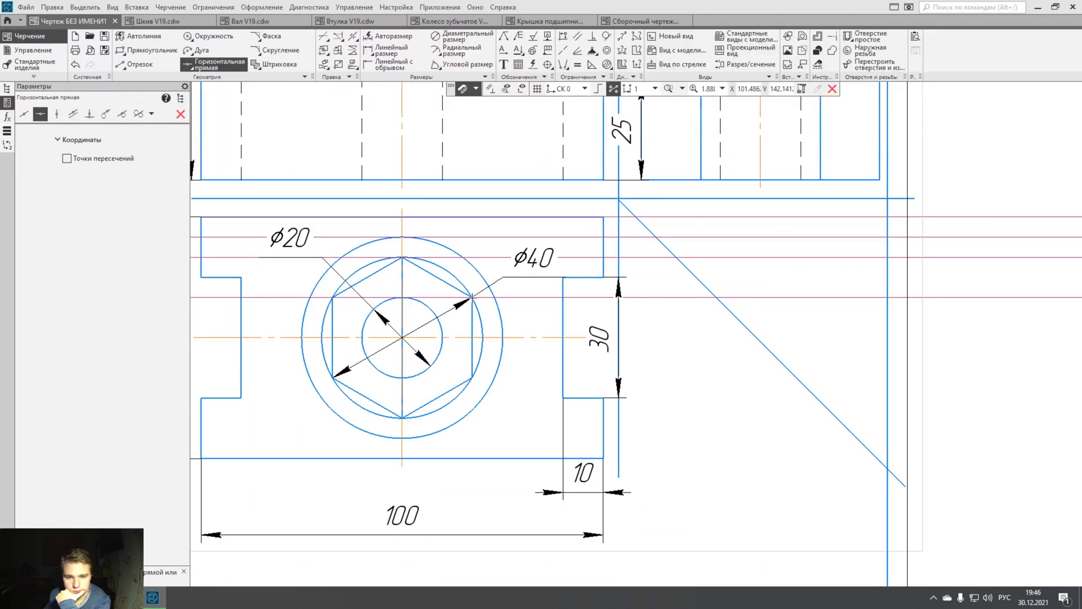
{"action": "left_click", "coordinate": [529, 275]}
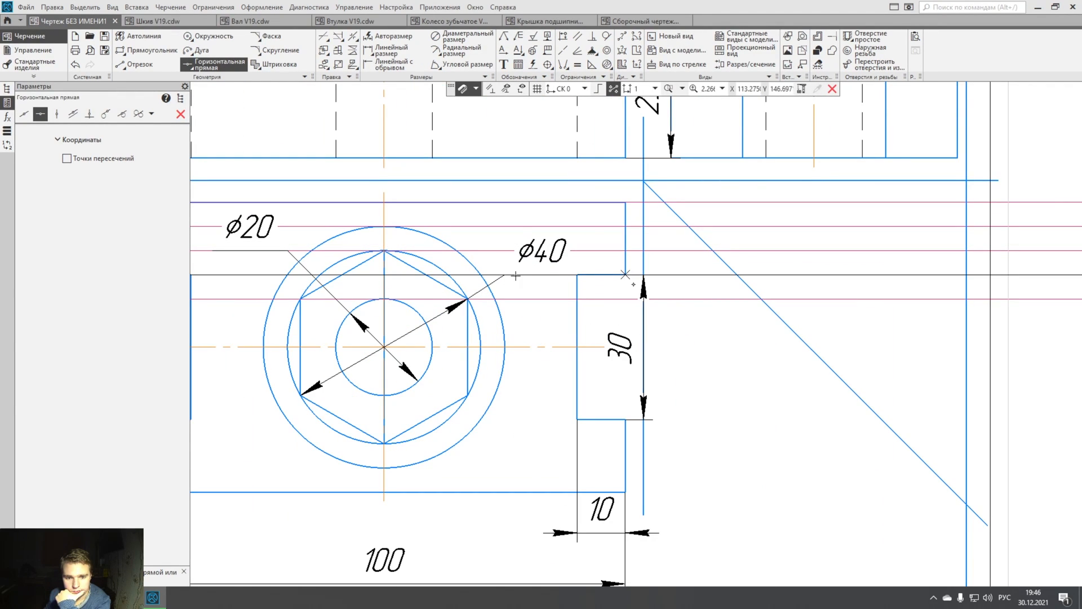
{"action": "left_click", "coordinate": [468, 298]}
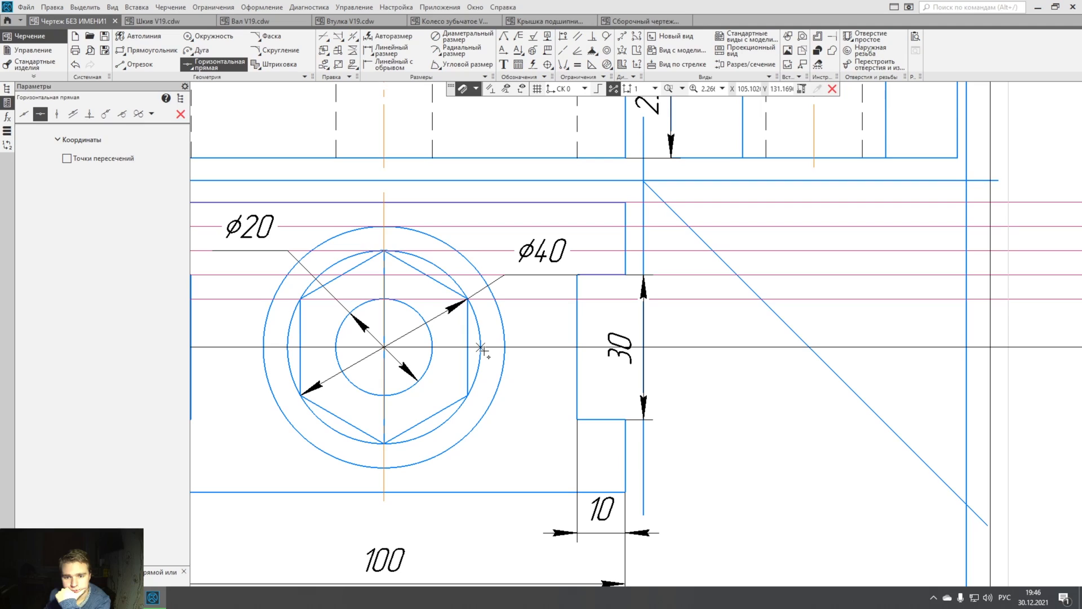
- Draw vertical construction lines through the side view's axis and its left hole, notch, hexagon recess, cylinder and plate edges
{"action": "scroll", "coordinate": [481, 349], "scroll_direction": "down", "scroll_amount": 3}
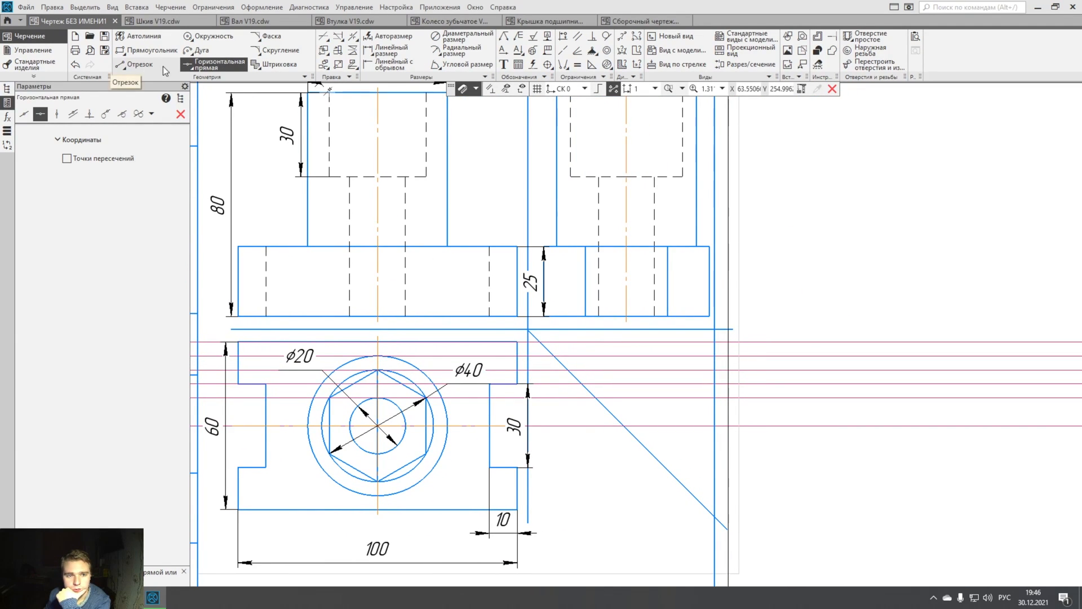
{"action": "left_click", "coordinate": [57, 114]}
{"action": "left_click", "coordinate": [599, 316]}
{"action": "left_click", "coordinate": [585, 316]}
{"action": "left_click", "coordinate": [570, 176]}
{"action": "left_click", "coordinate": [556, 247]}
{"action": "scroll", "coordinate": [543, 246], "scroll_direction": "up", "scroll_amount": 6}
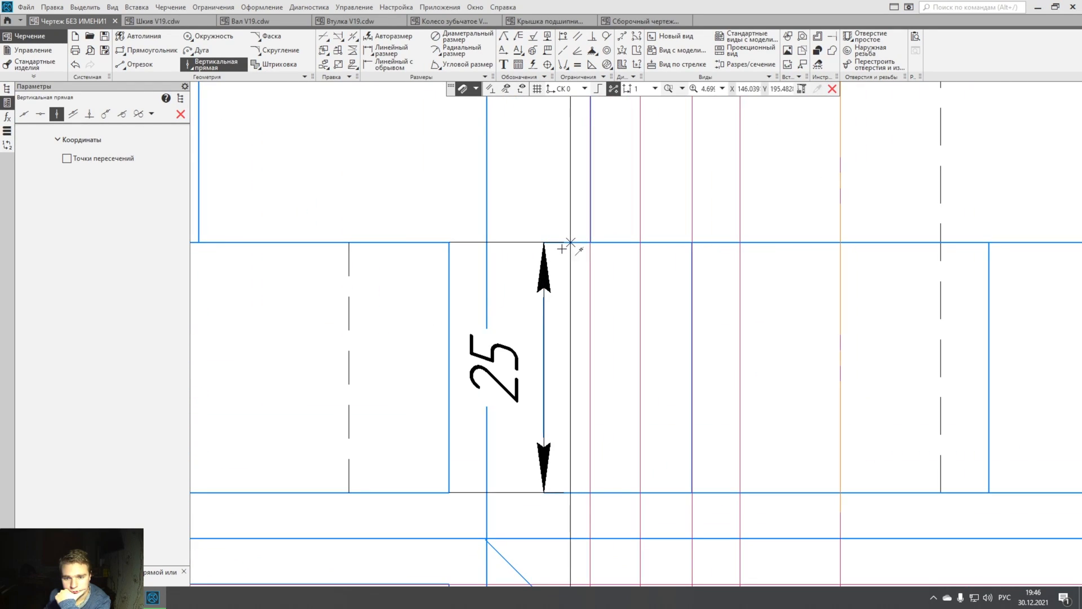
{"action": "scroll", "coordinate": [564, 257], "scroll_direction": "down", "scroll_amount": 2}
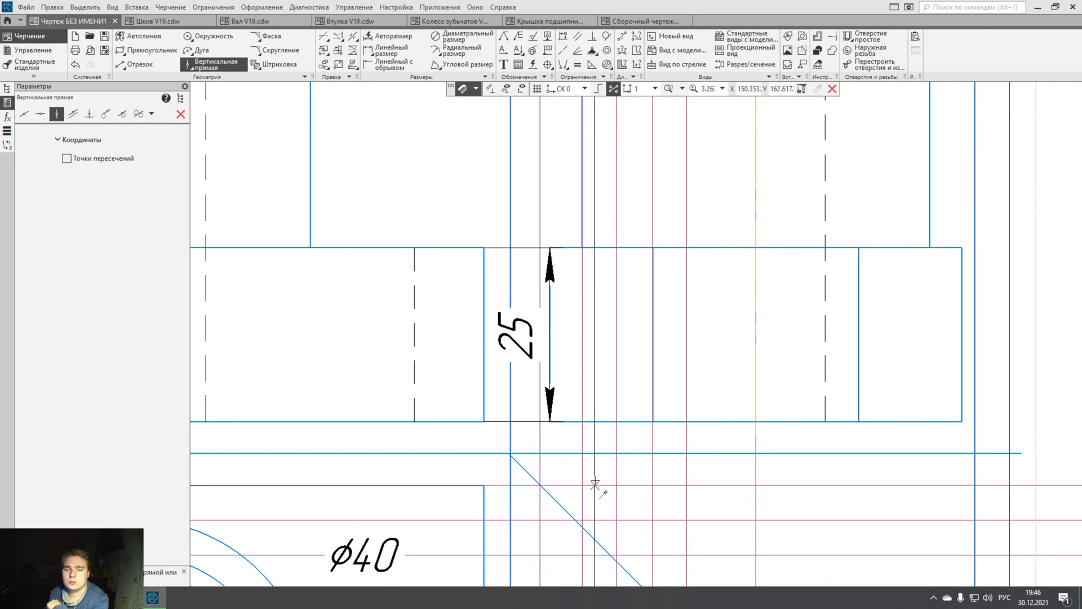
{"action": "scroll", "coordinate": [600, 483], "scroll_direction": "down", "scroll_amount": 5}
{"action": "scroll", "coordinate": [512, 457], "scroll_direction": "down", "scroll_amount": 3}
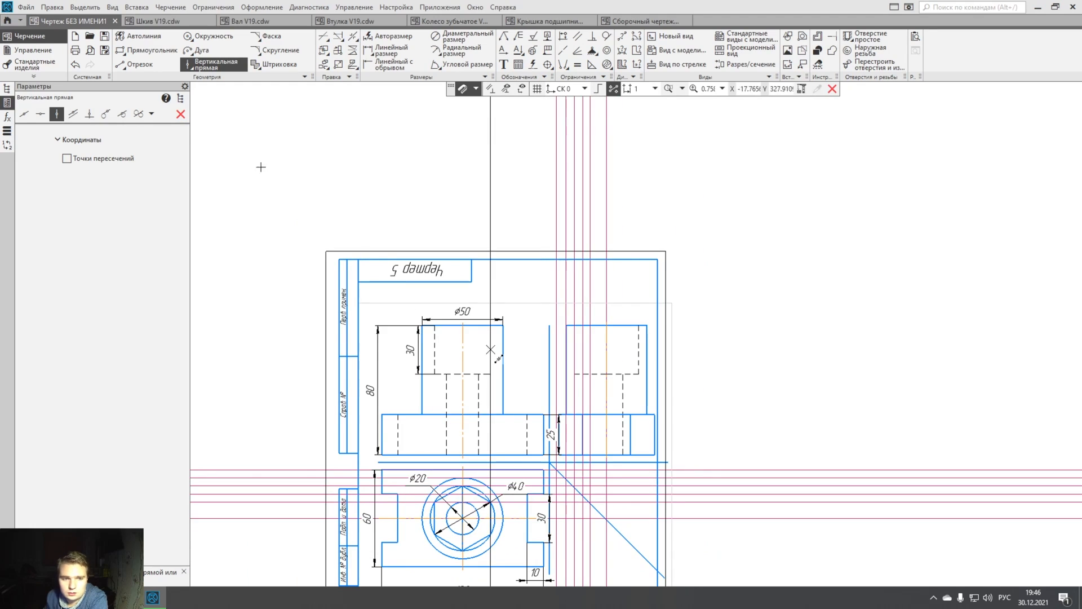
- Draw horizontal construction lines through the front view's cylinder top, recess bottom, and upper and lower plate edges
{"action": "left_click", "coordinate": [40, 114]}
{"action": "scroll", "coordinate": [503, 324], "scroll_direction": "up", "scroll_amount": 1}
{"action": "left_click", "coordinate": [503, 322]}
{"action": "left_click", "coordinate": [496, 380]}
{"action": "left_click", "coordinate": [495, 429]}
{"action": "left_click", "coordinate": [494, 477]}
{"action": "scroll", "coordinate": [494, 478], "scroll_direction": "down", "scroll_amount": 3}
{"action": "key", "text": "Escape"}
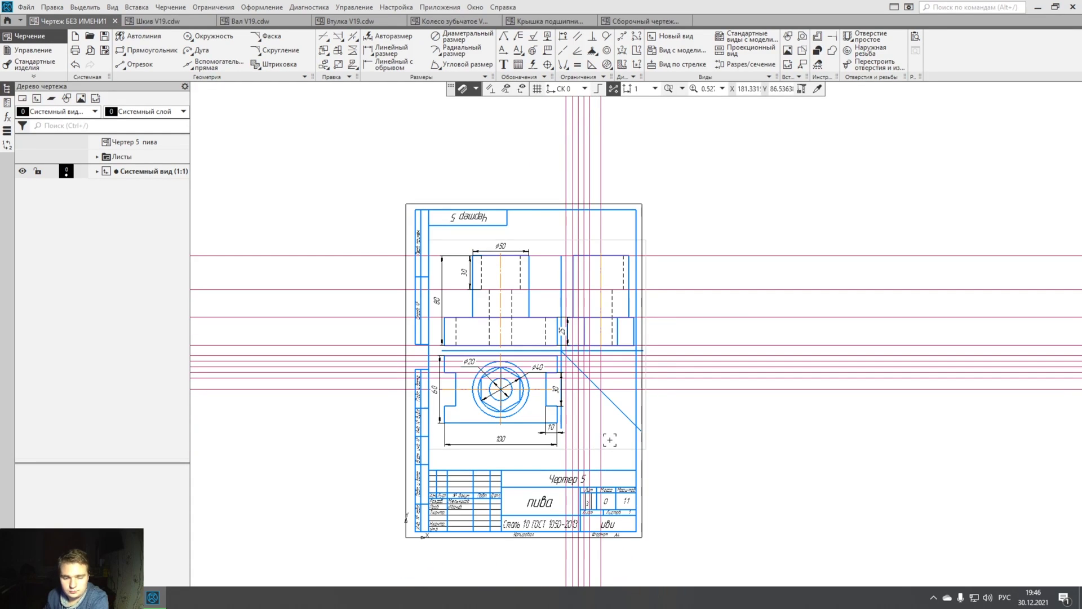
{"action": "scroll", "coordinate": [617, 428], "scroll_direction": "up", "scroll_amount": 2}
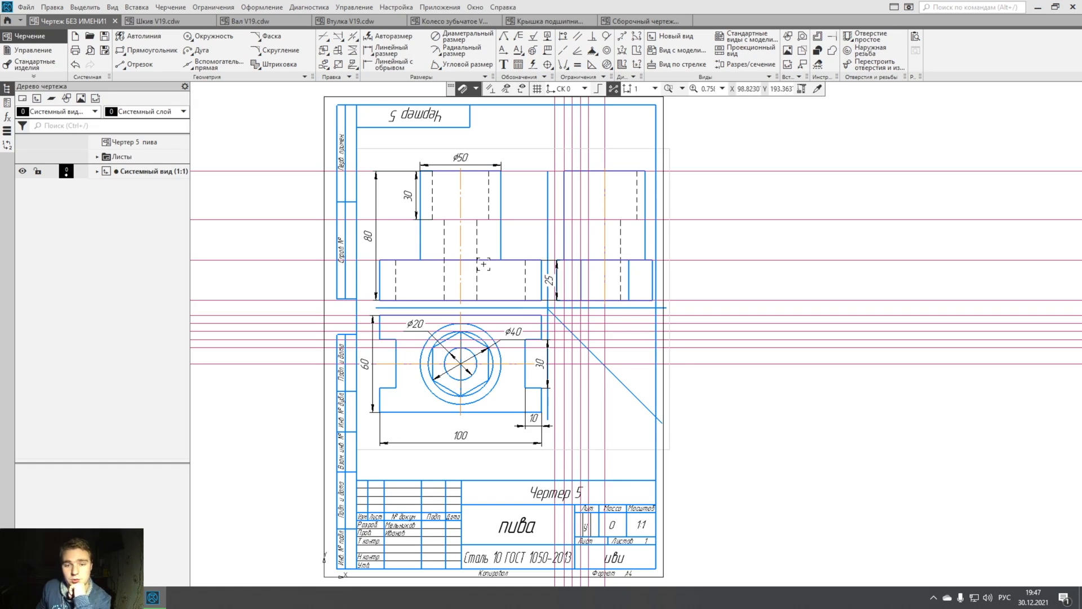
{"action": "scroll", "coordinate": [483, 265], "scroll_direction": "up", "scroll_amount": 4}
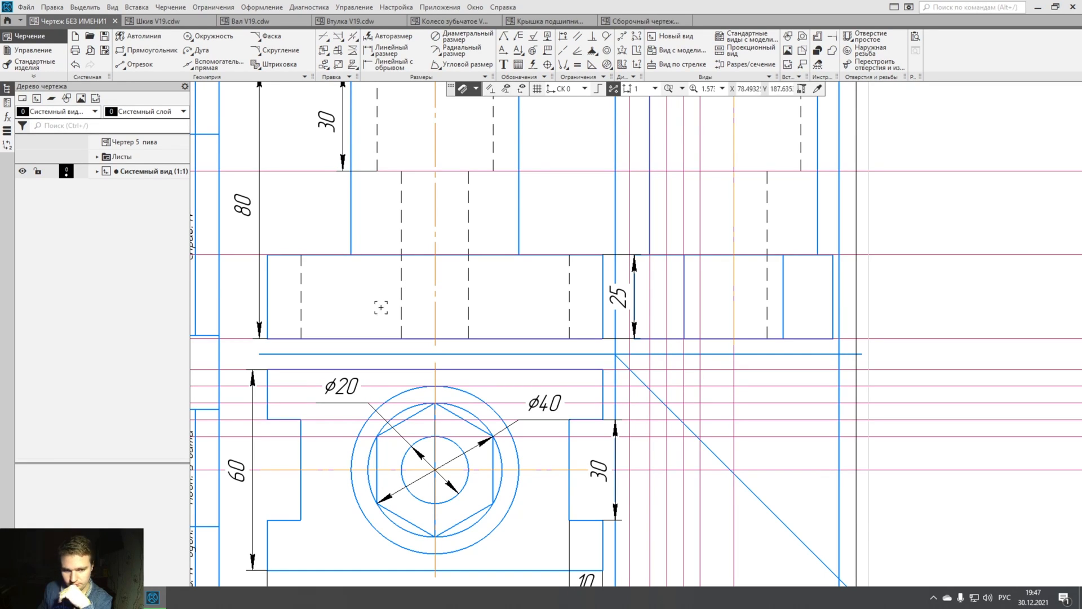
{"action": "scroll", "coordinate": [412, 285], "scroll_direction": "down", "scroll_amount": 3}
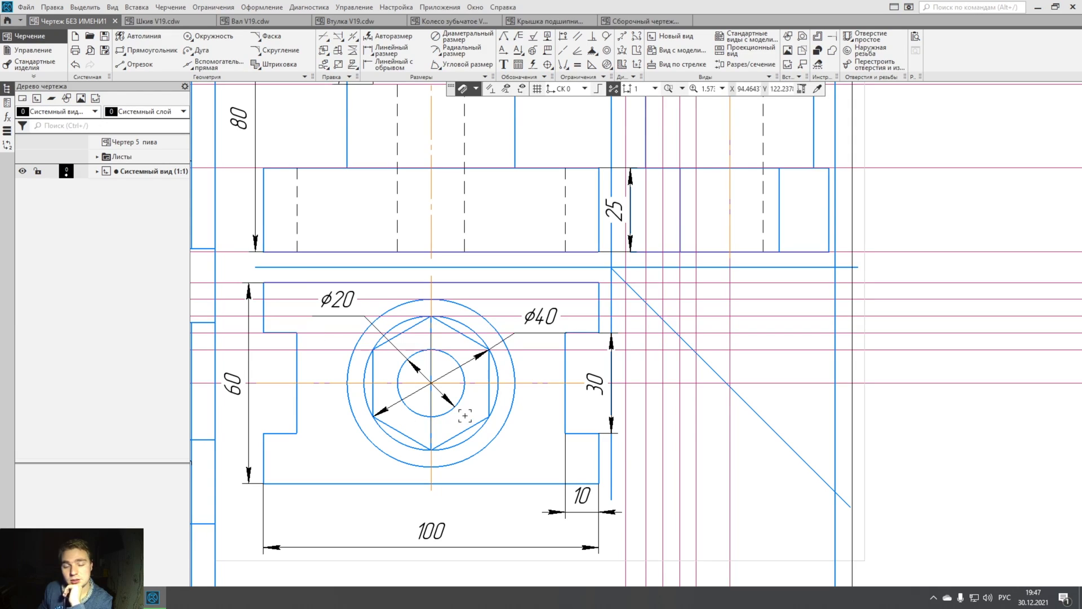
{"action": "scroll", "coordinate": [482, 314], "scroll_direction": "up", "scroll_amount": 5}
{"action": "middle_click_drag", "start_coordinate": [482, 314], "coordinate": [598, 326]}
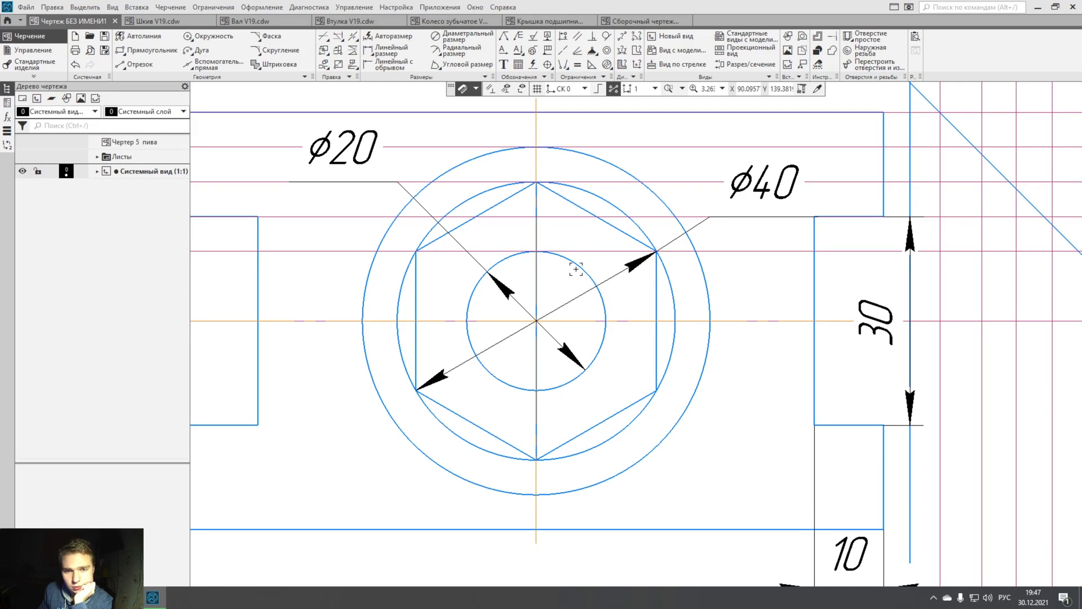
{"action": "left_click", "coordinate": [390, 36]}
{"action": "left_click", "coordinate": [537, 183]}
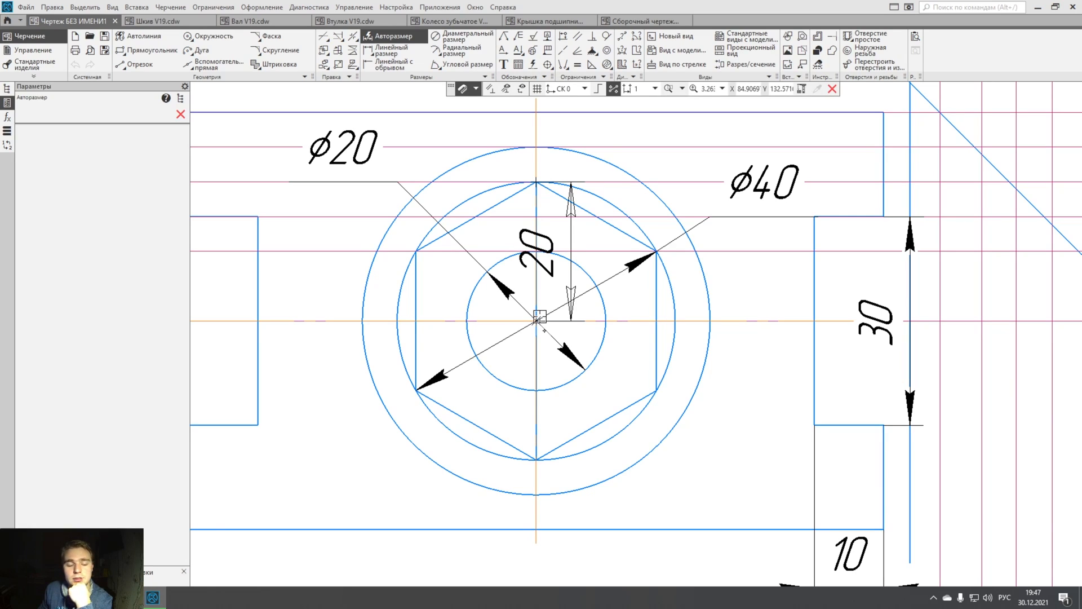
{"action": "left_click", "coordinate": [539, 316]}
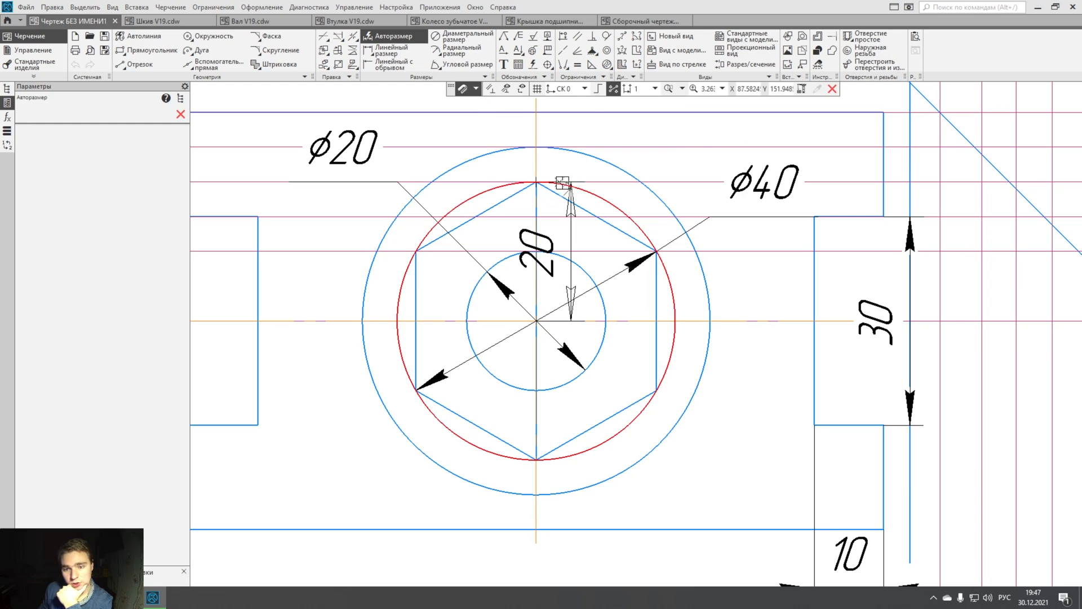
{"action": "key", "text": "Escape"}
- Delete the circle circumscribed around the hexagon in the top view
{"action": "left_click", "coordinate": [608, 201]}
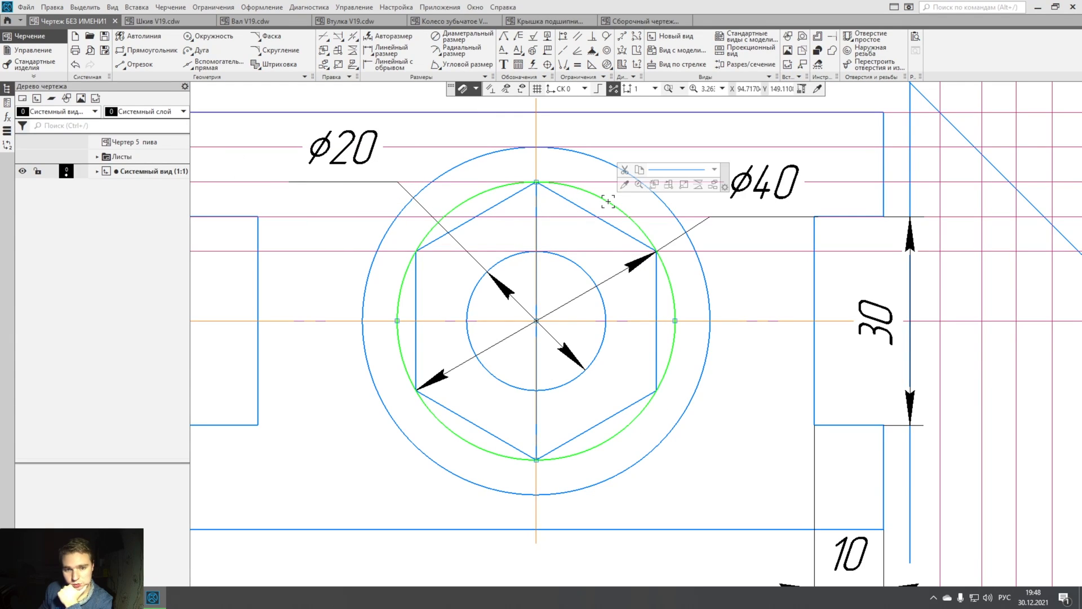
{"action": "key", "text": "Delete"}
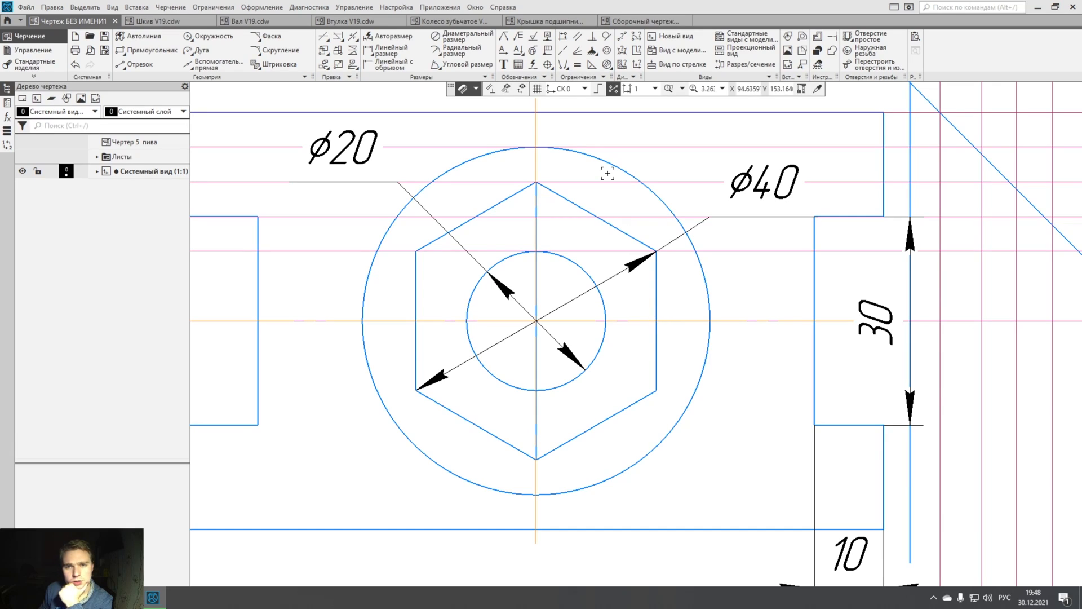
{"action": "left_click", "coordinate": [462, 64]}
{"action": "left_click", "coordinate": [624, 320]}
{"action": "left_click", "coordinate": [613, 275]}
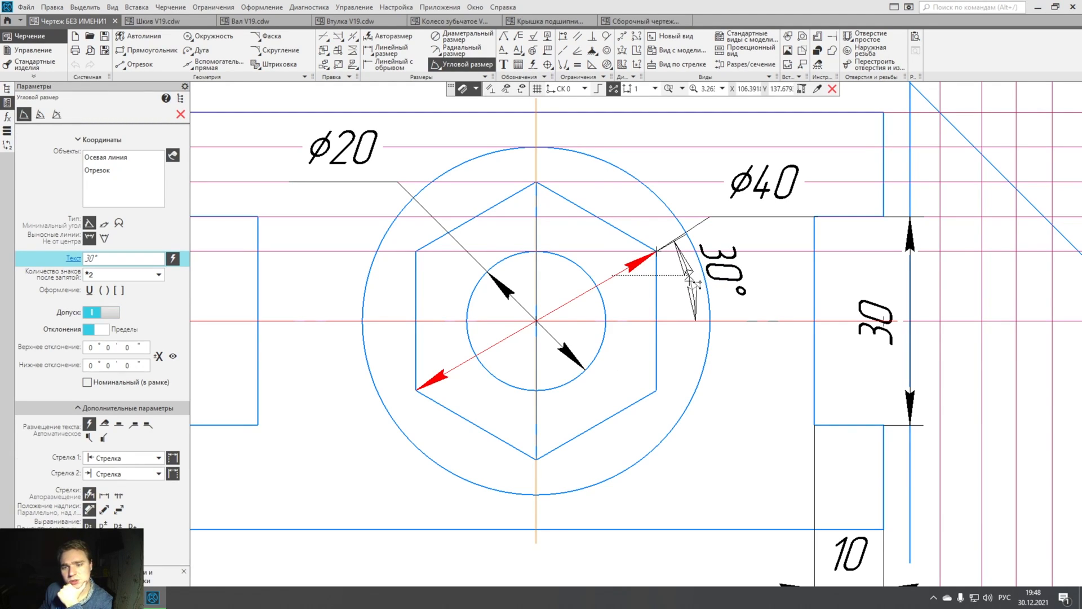
{"action": "key", "text": "Escape"}
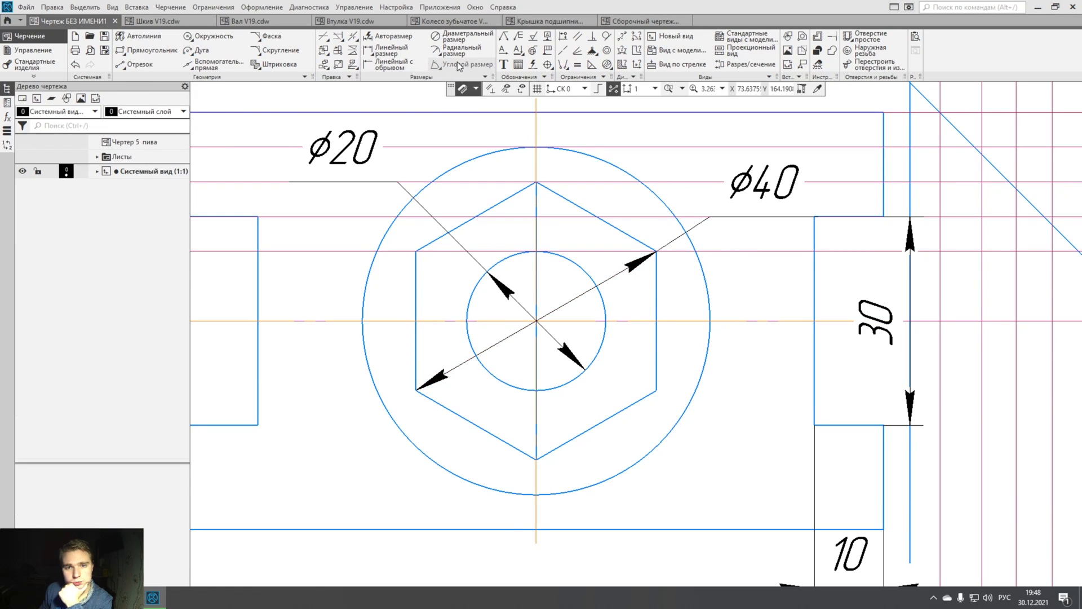
{"action": "left_click", "coordinate": [573, 297]}
{"action": "left_click", "coordinate": [536, 164]}
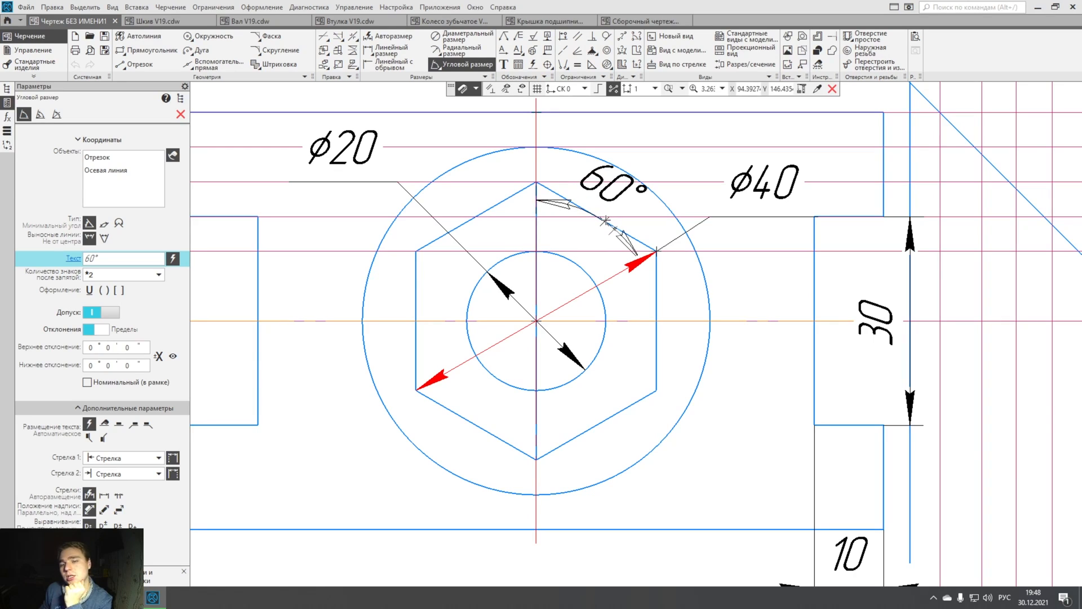
{"action": "left_click", "coordinate": [181, 114]}
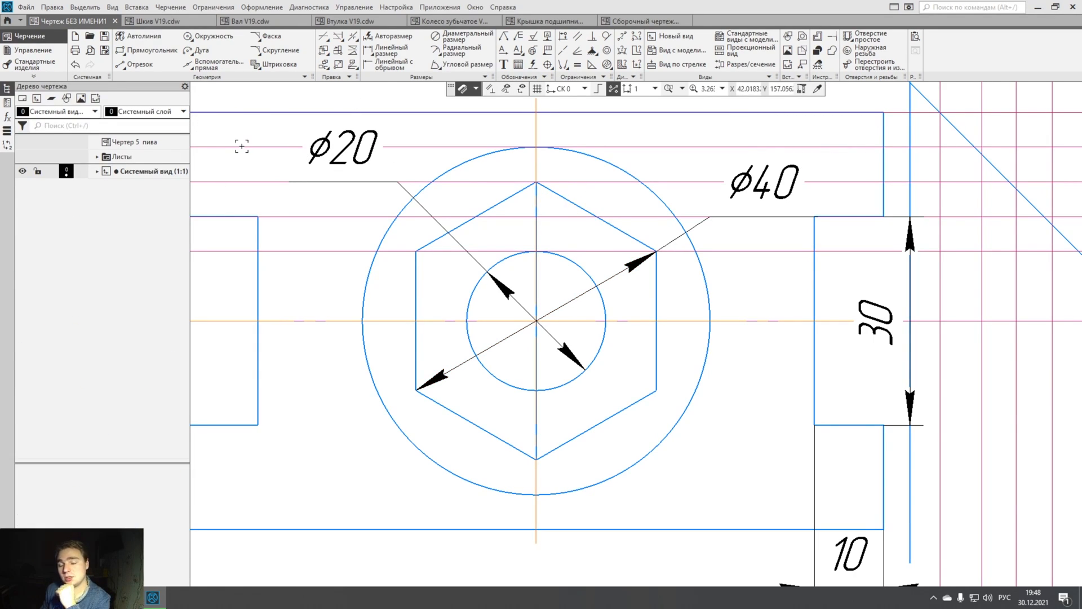
{"action": "scroll", "coordinate": [481, 324], "scroll_direction": "down", "scroll_amount": 5}
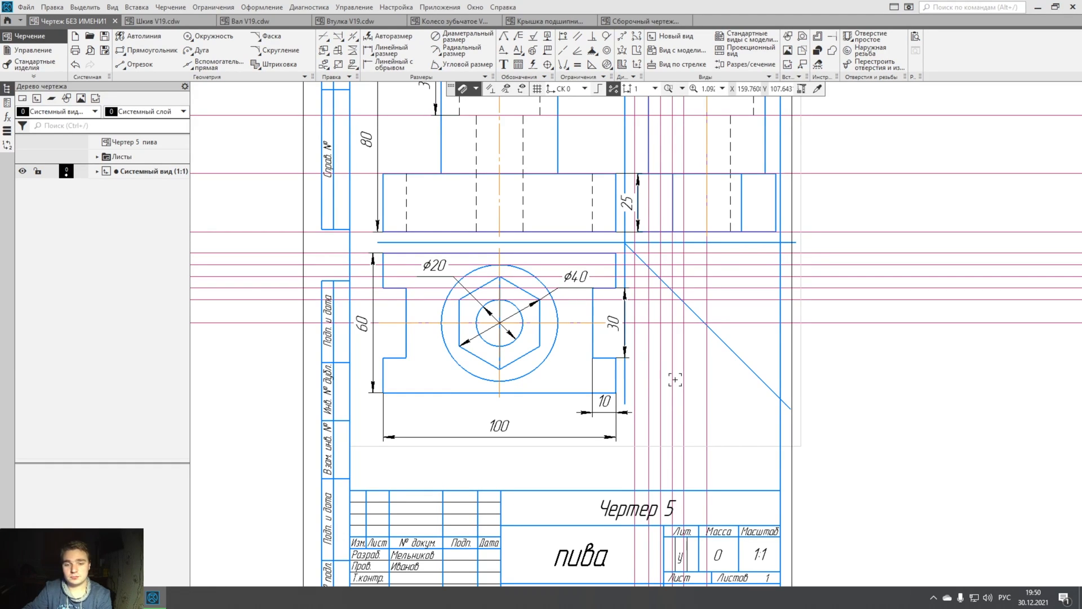
{"action": "scroll", "coordinate": [527, 314], "scroll_direction": "up", "scroll_amount": 5}
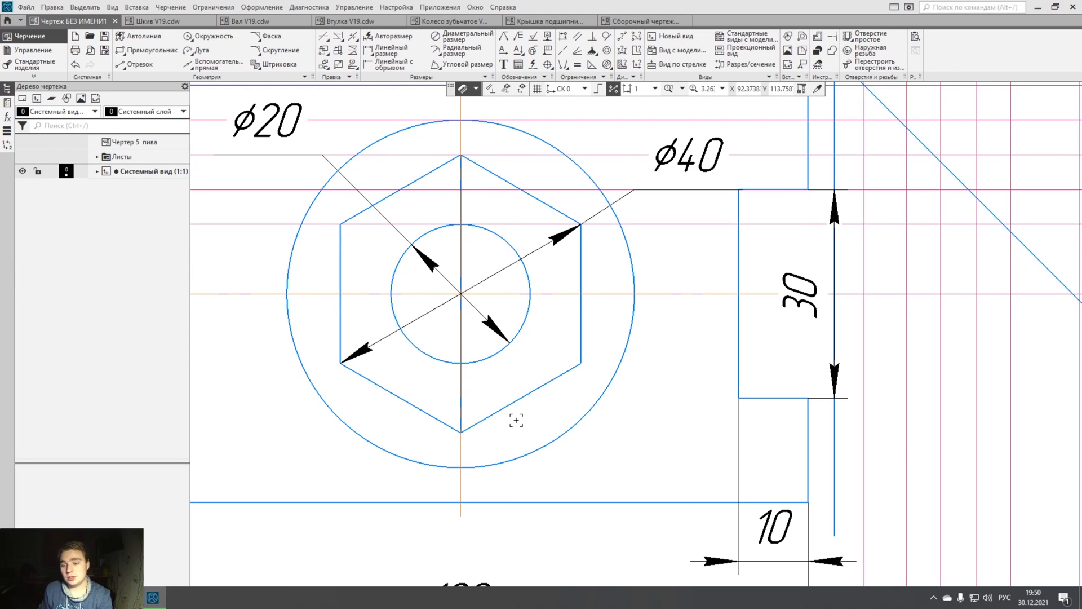